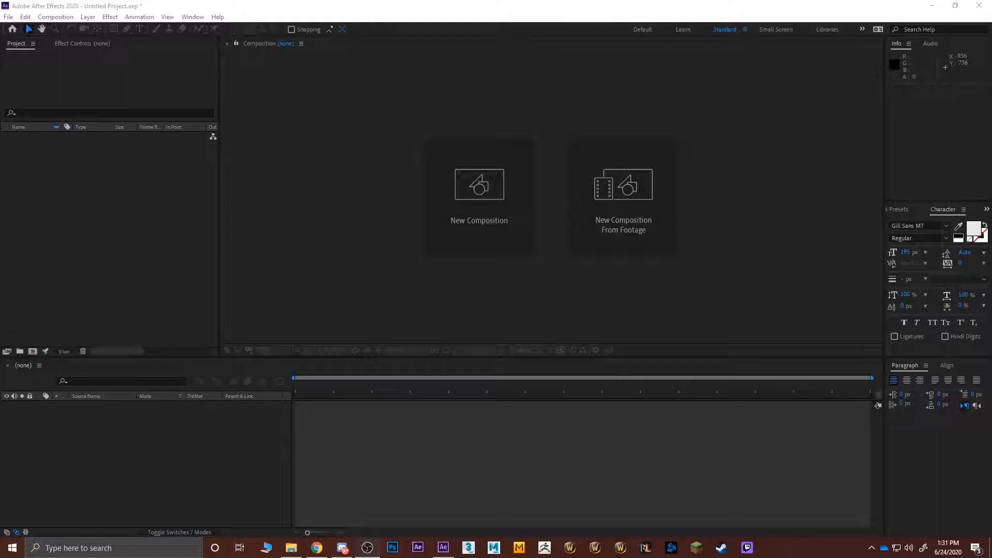
Create a new composition named Comp 1, keeping the offered composition settings
left_click(75, 227)
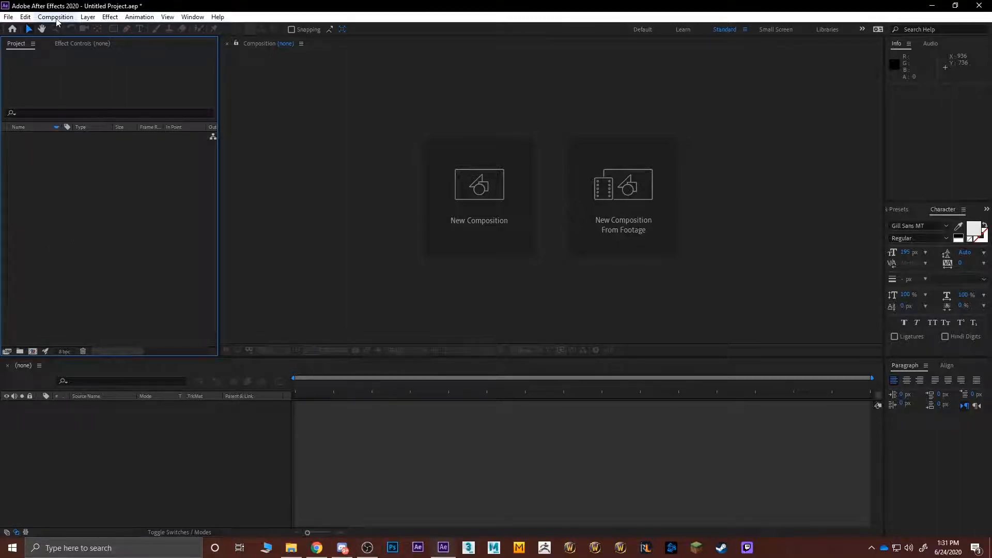
left_click(56, 17)
left_click(64, 26)
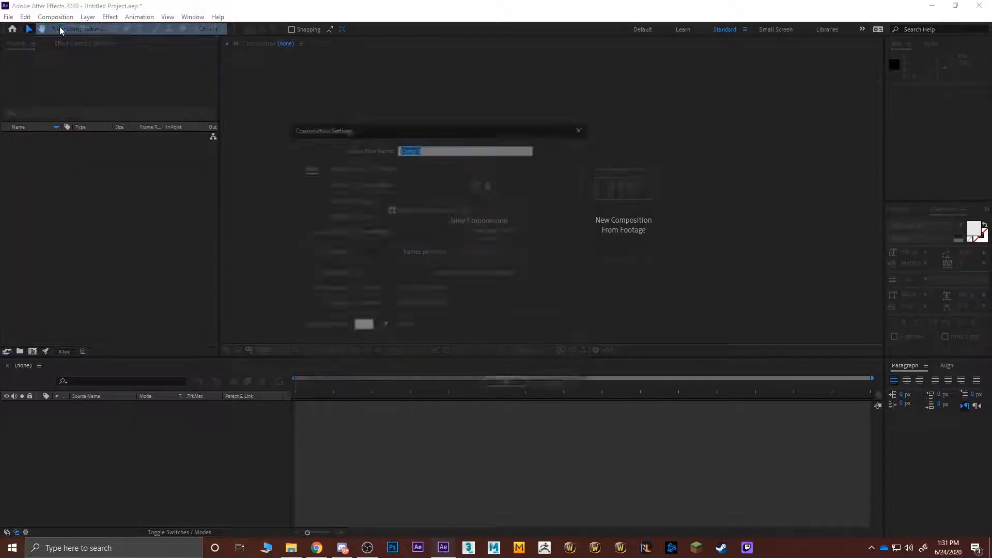
left_click(501, 388)
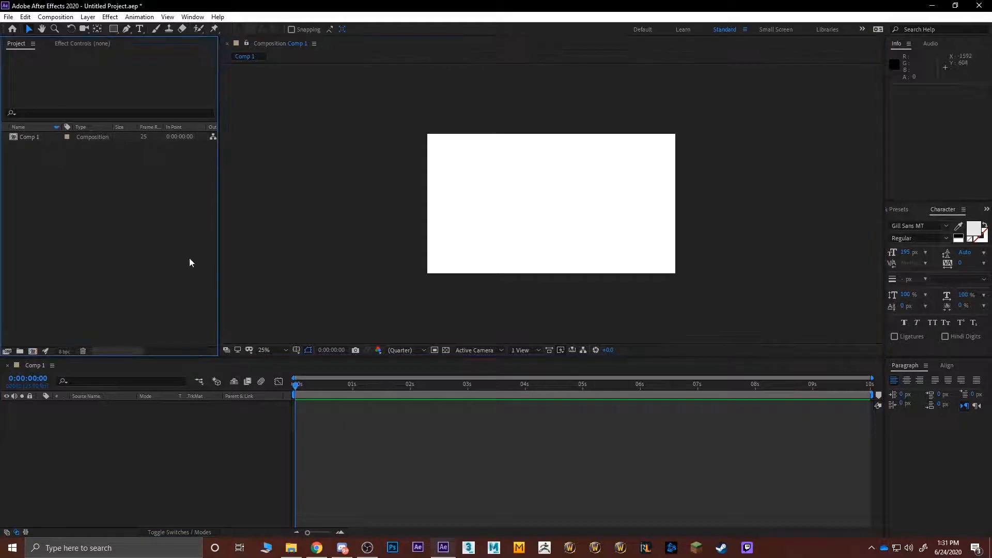
left_click(182, 451)
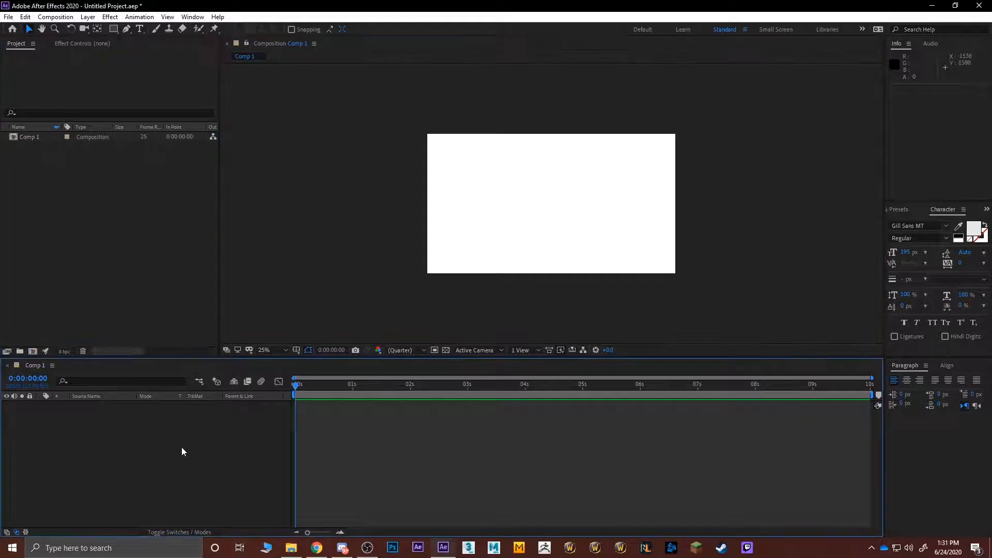
left_click(128, 237)
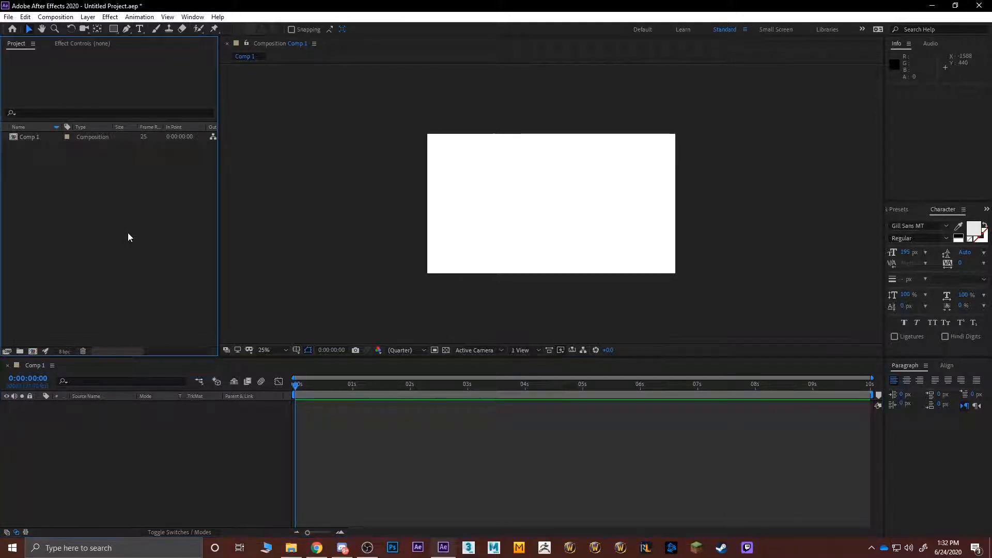
left_click(150, 476)
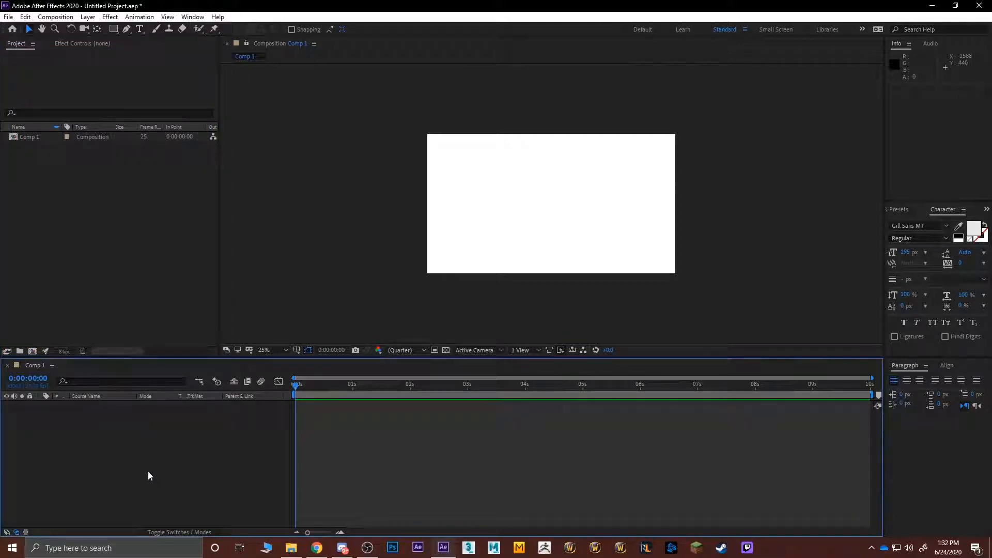
left_click(96, 281)
left_click(324, 188)
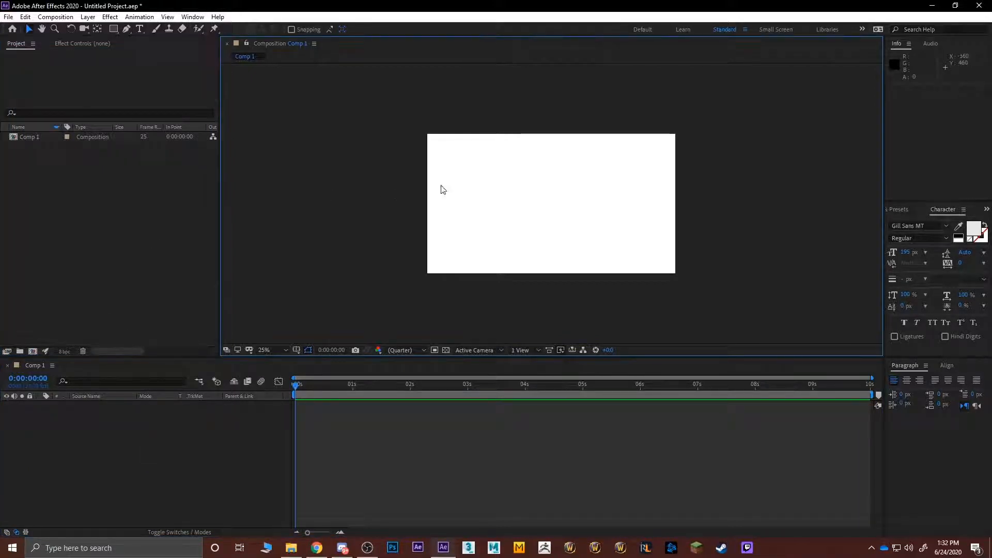
left_click(152, 453)
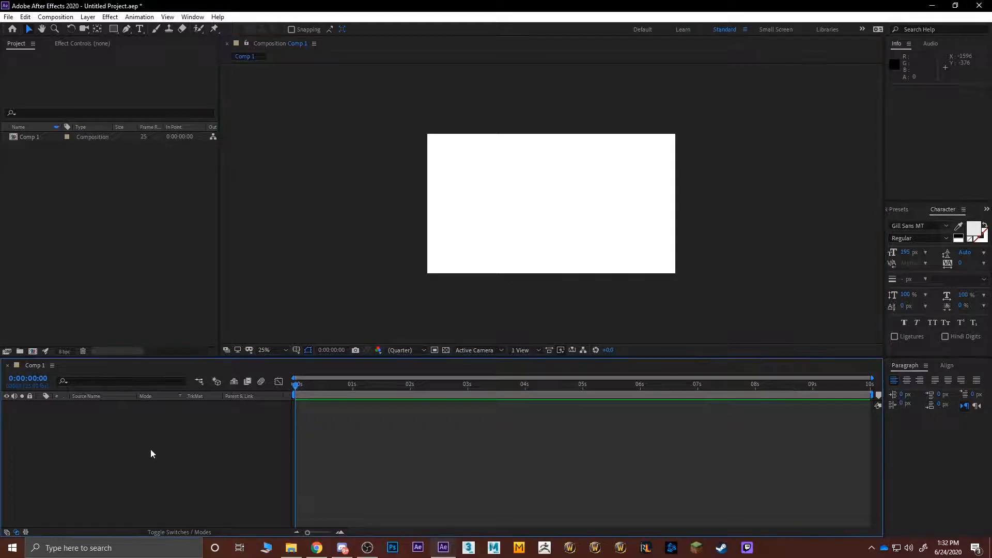
right_click(150, 449)
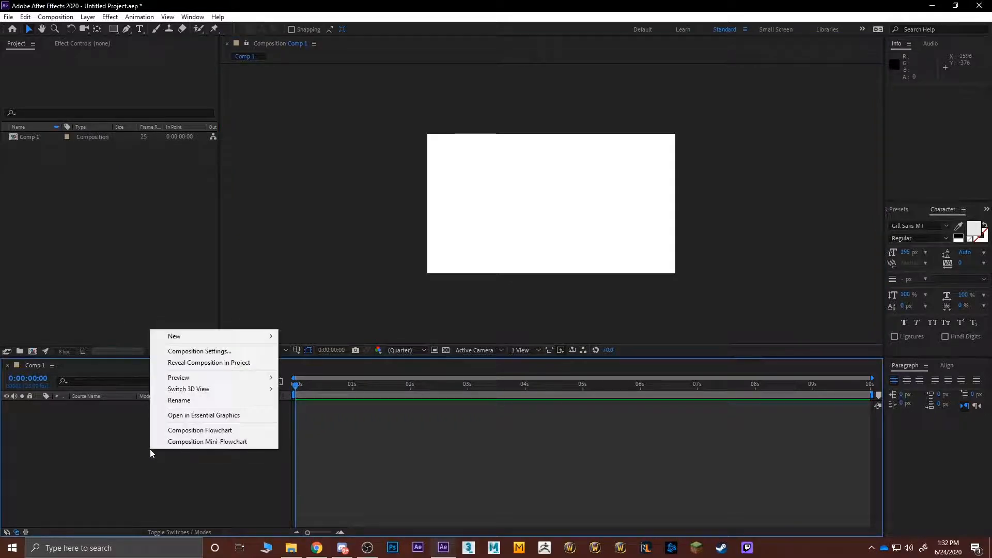
left_click(115, 451)
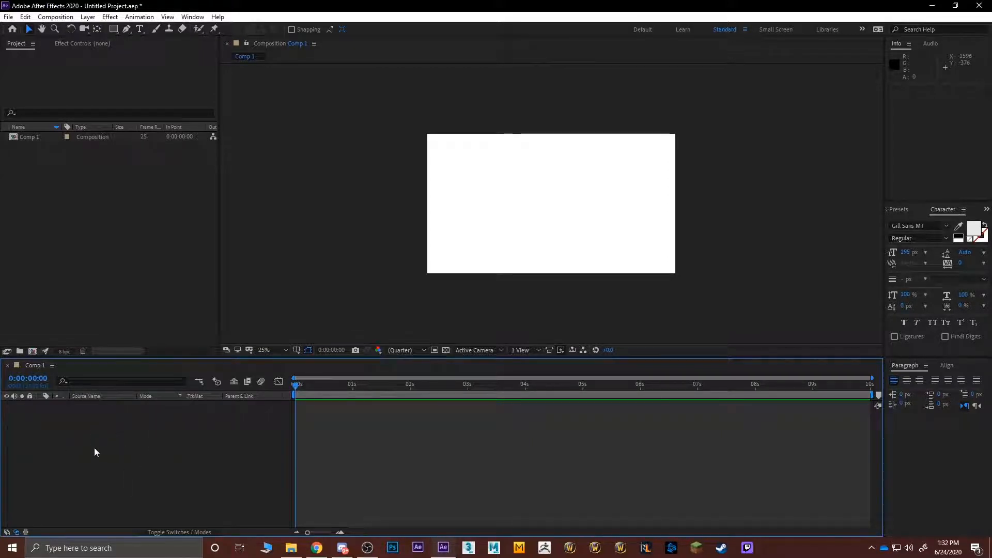
Add an orange solid layer at the full 1920 x 1080 px composition size
right_click(94, 448)
mouse_move(145, 342)
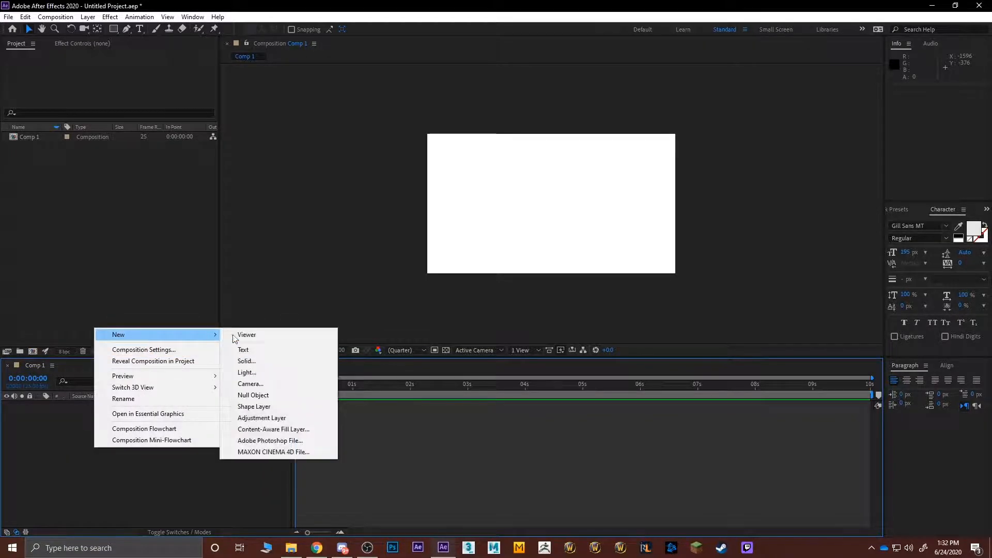
left_click(254, 364)
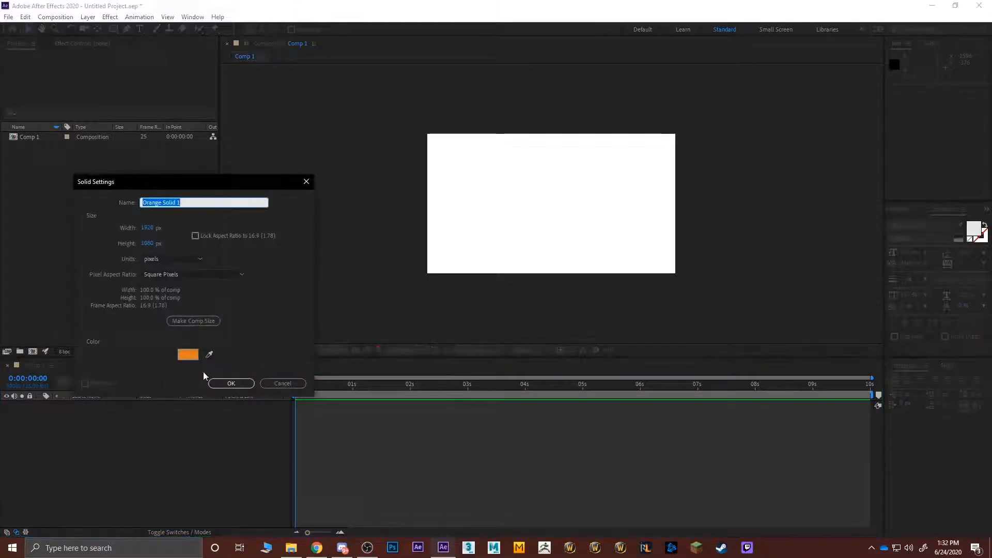
left_click(227, 383)
Add a second full-size solid layer and set its colour to black (000000)
right_click(116, 464)
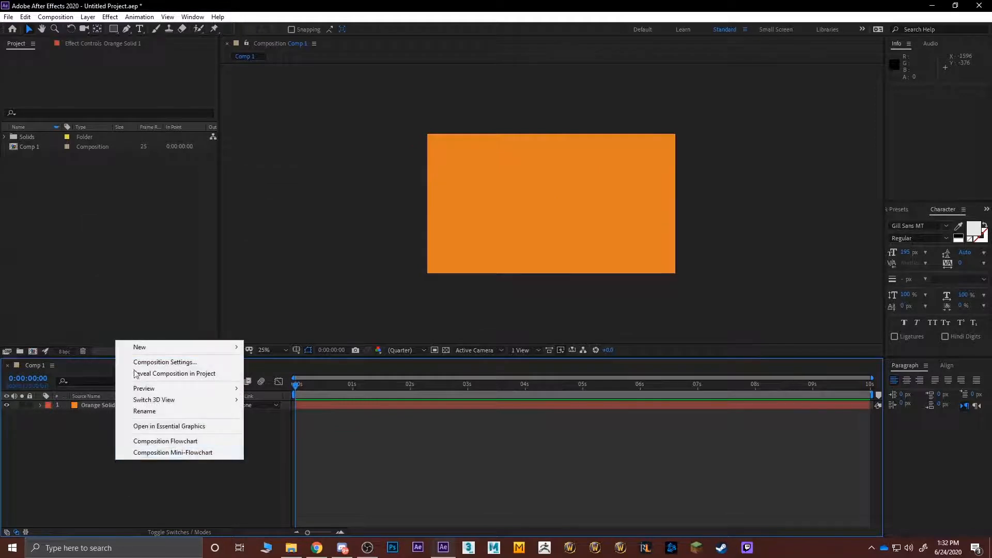
mouse_move(144, 349)
left_click(278, 374)
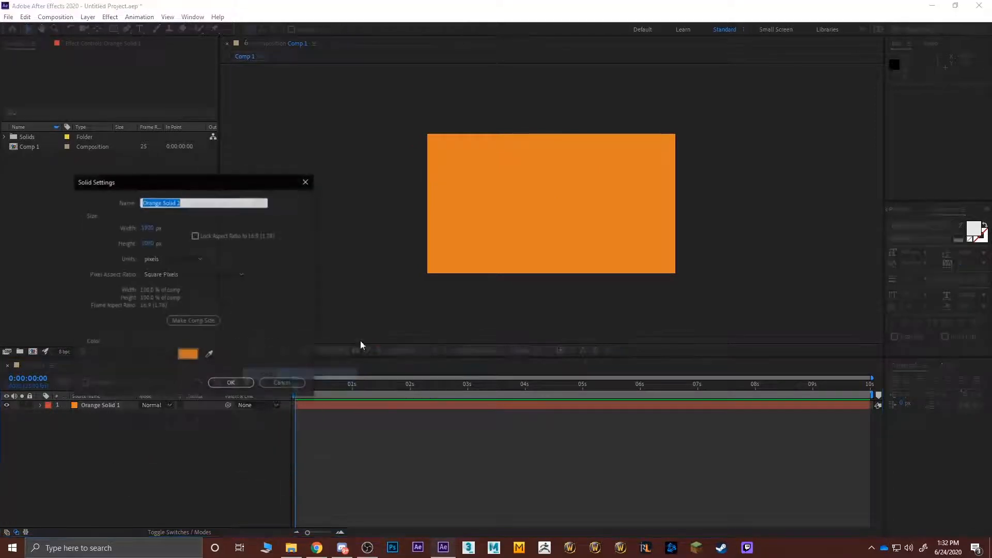
left_click(189, 355)
left_click(308, 339)
left_click_drag(306, 348, 304, 424)
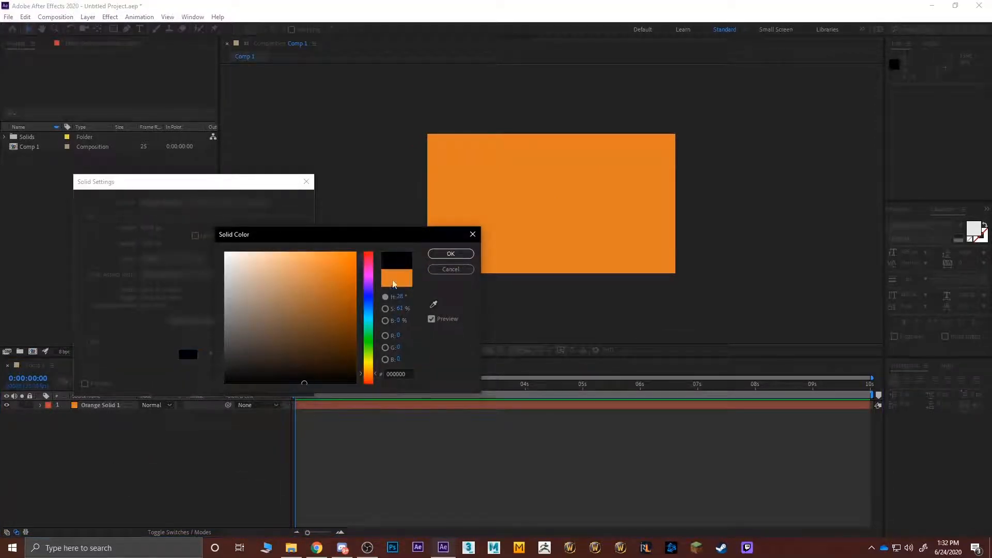
left_click(450, 253)
left_click(230, 383)
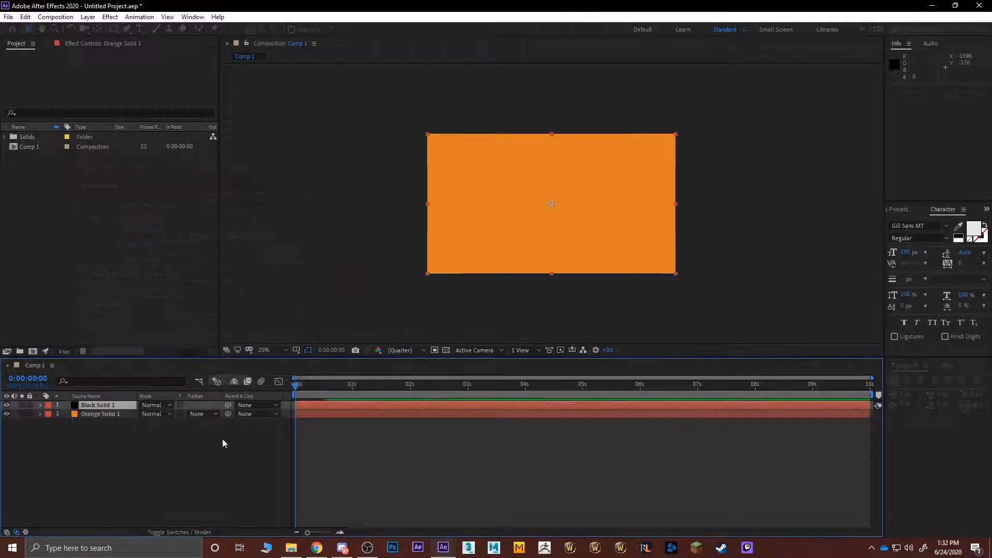
Move the black solid below the orange solid in the layer stack
left_click(96, 407)
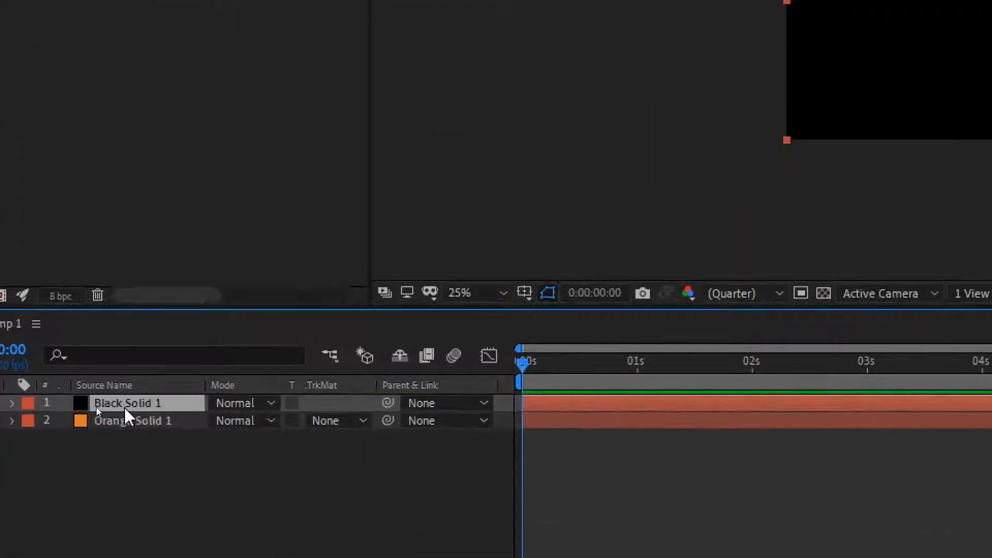
left_click(126, 417)
left_click(125, 404)
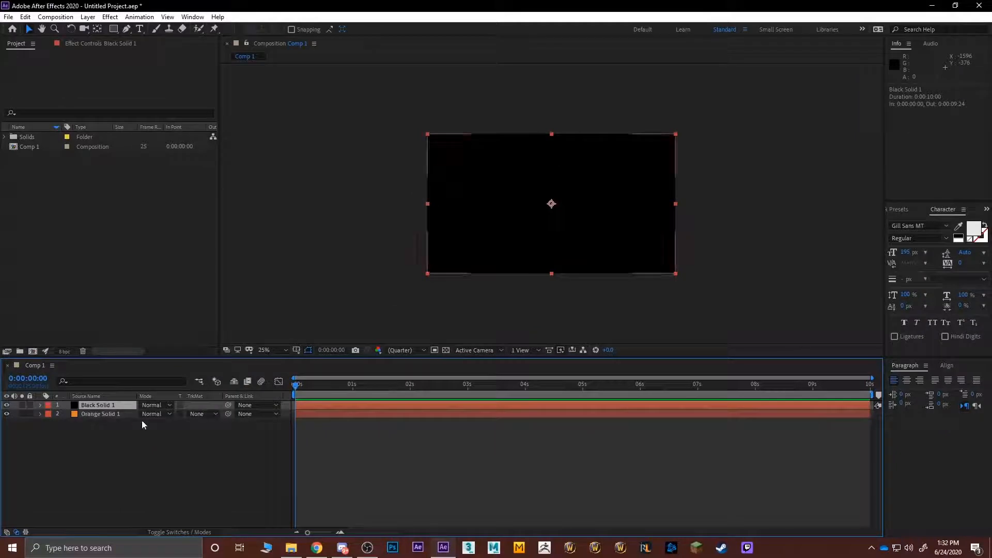
left_click(151, 435)
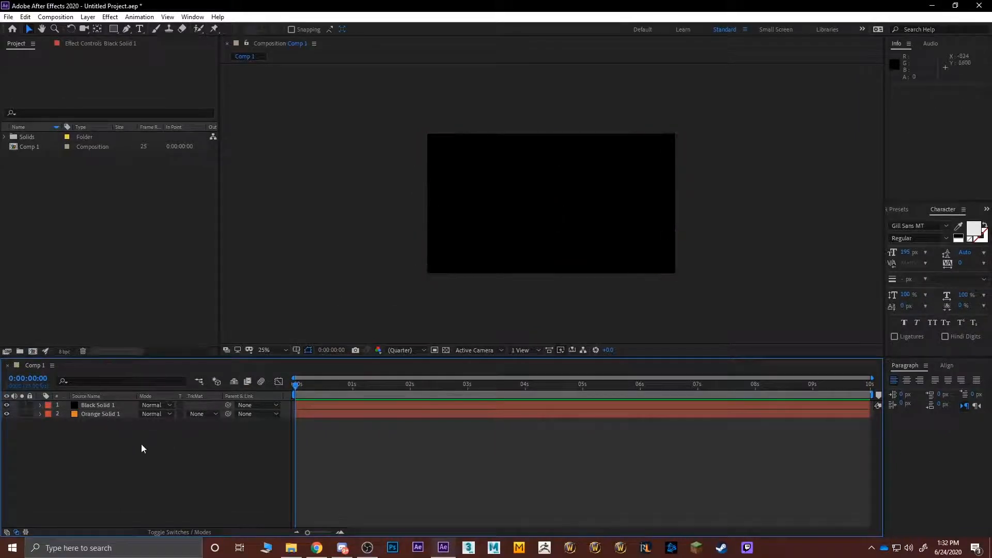
left_click_drag(98, 407, 114, 444)
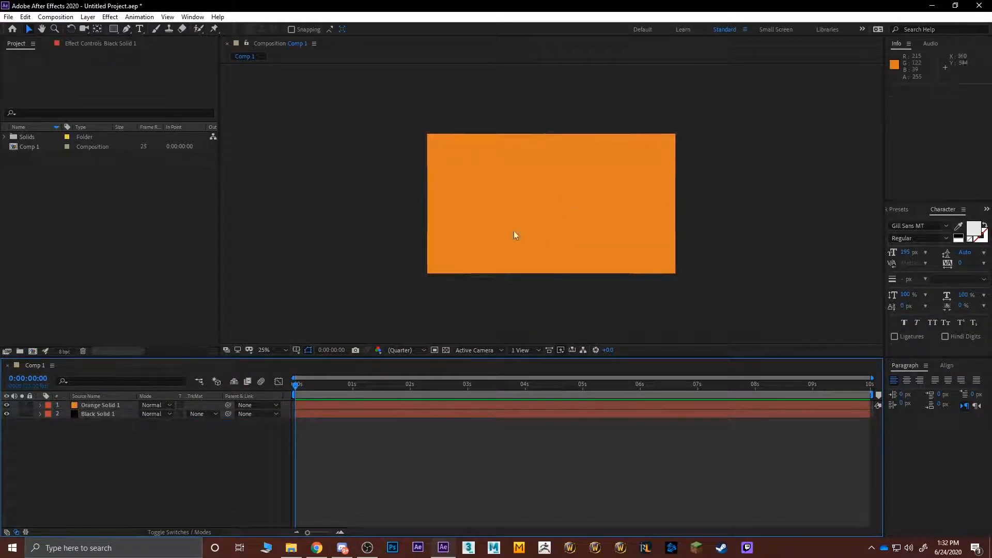
left_click(96, 406)
left_click(119, 432)
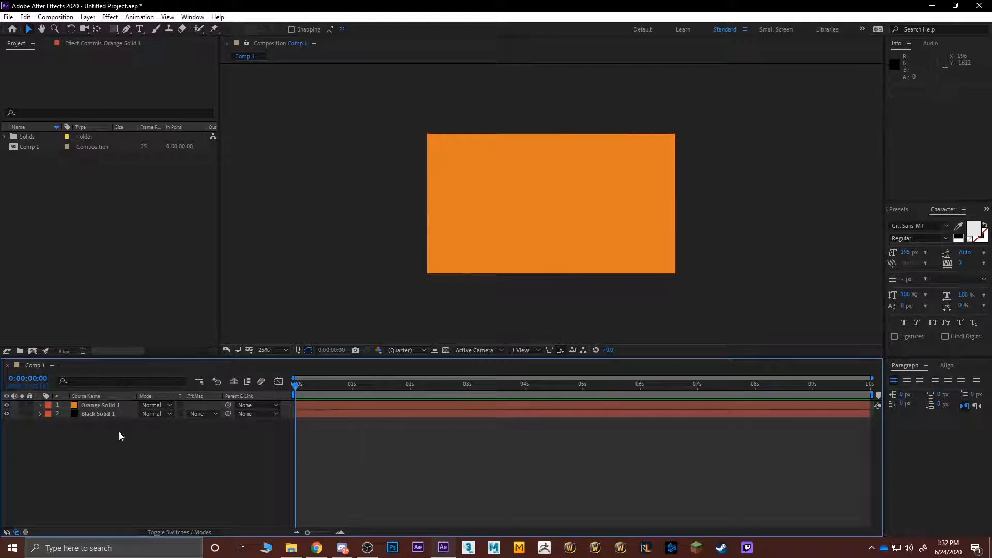
Add a text layer reading "Hi" above the two solids and finish the text entry
right_click(108, 462)
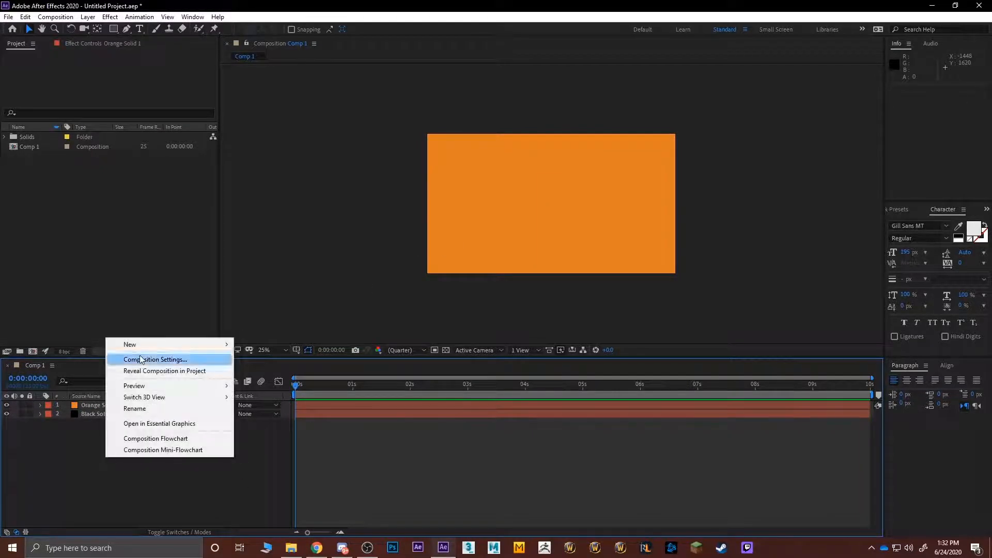
mouse_move(134, 344)
left_click(284, 365)
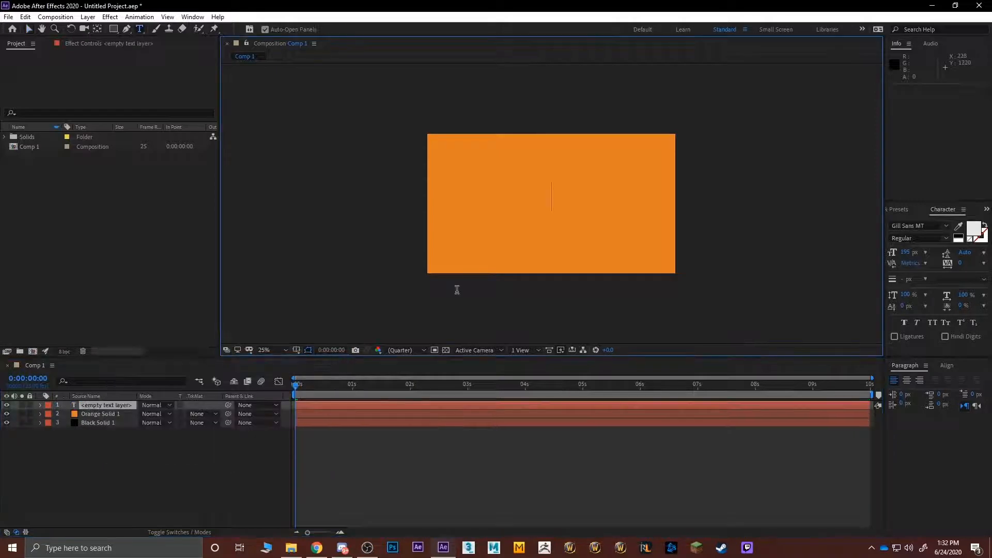
type("Hi")
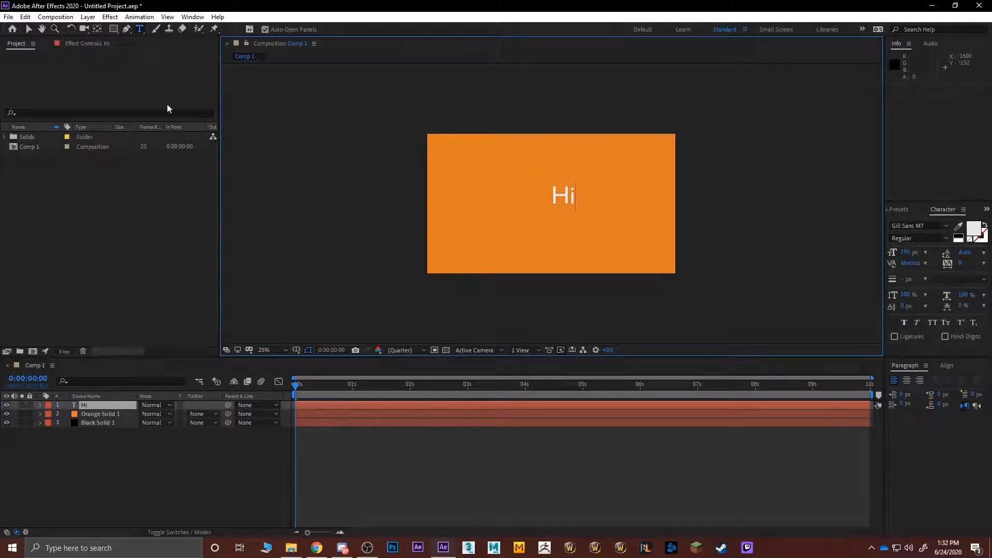
left_click(29, 30)
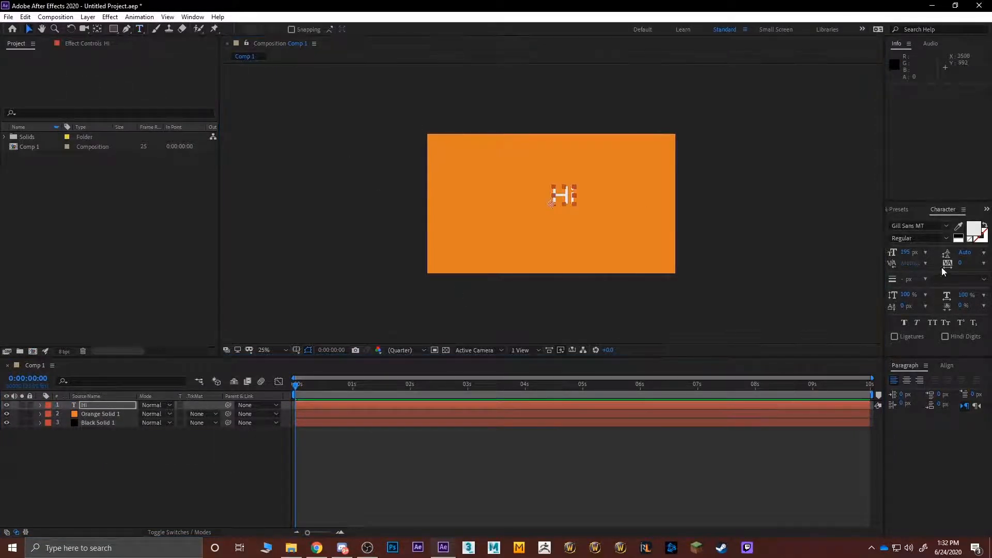
Enlarge the "Hi" text to about 533 px and move it near the middle of the frame, at about 672, 696
left_click_drag(906, 253, 988, 248)
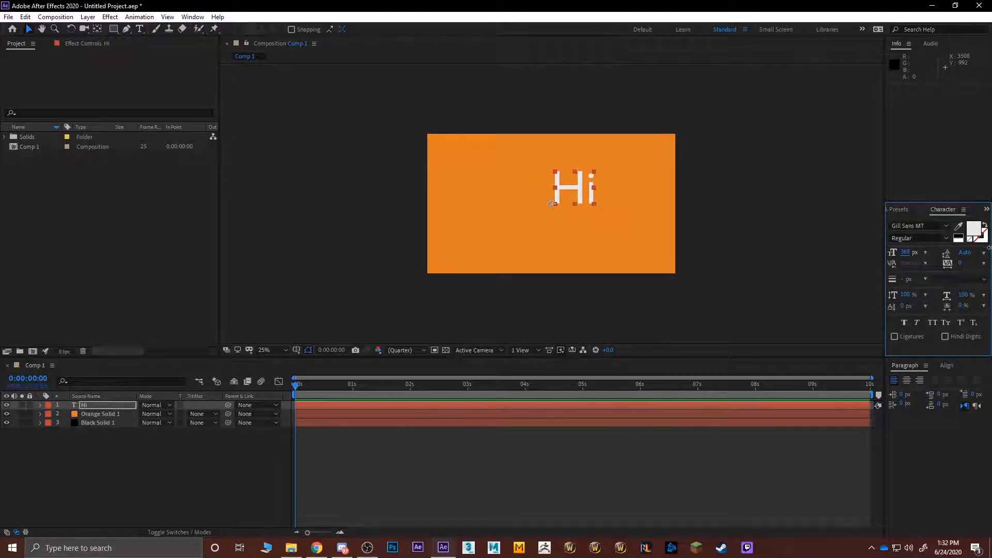
left_click_drag(906, 253, 953, 254)
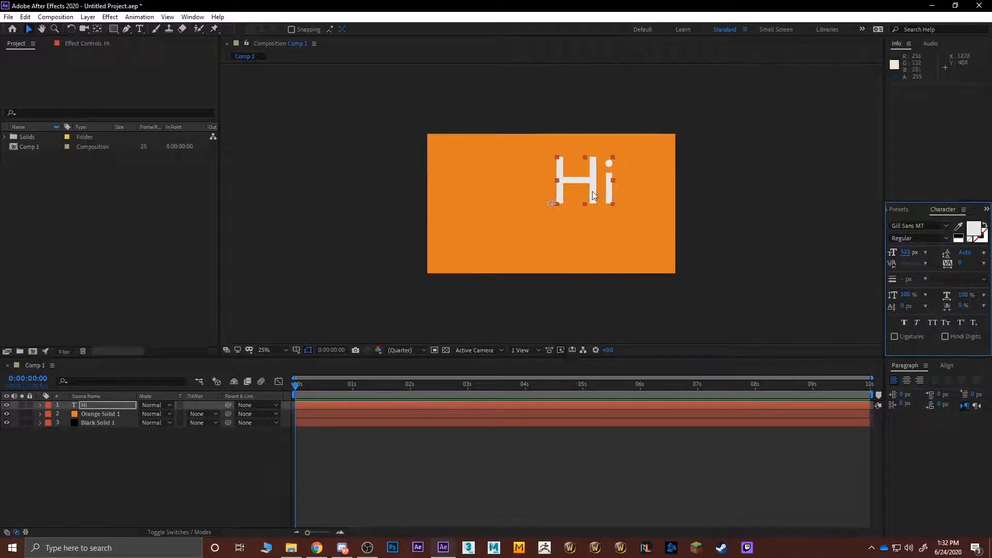
left_click_drag(592, 189, 555, 209)
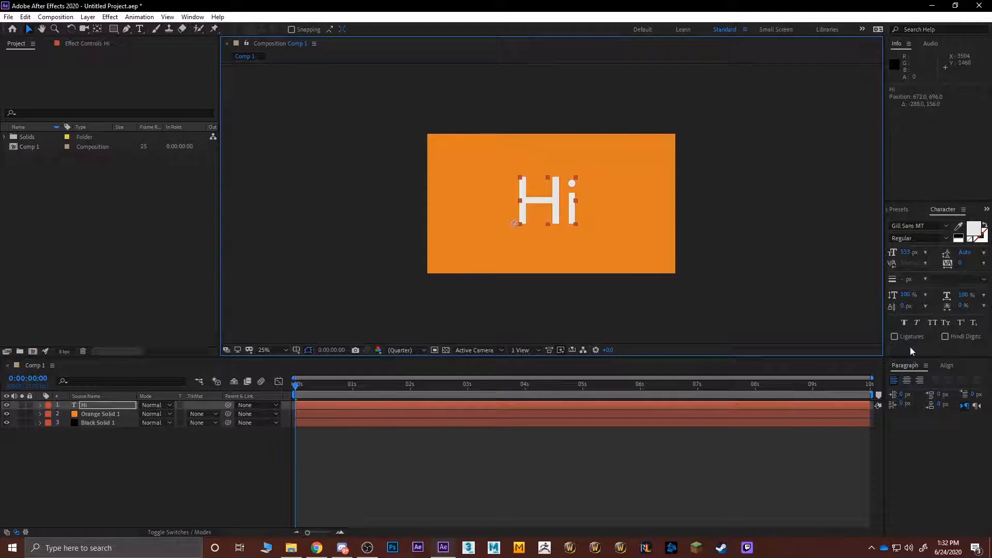
Align the "Hi" text to the composition's horizontal and vertical centre
left_click(953, 368)
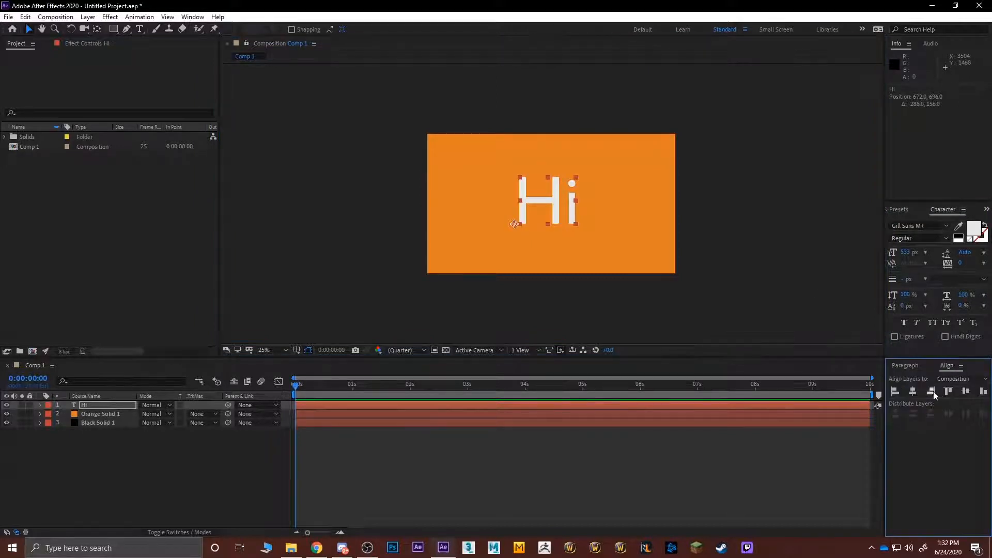
left_click(913, 391)
left_click(965, 393)
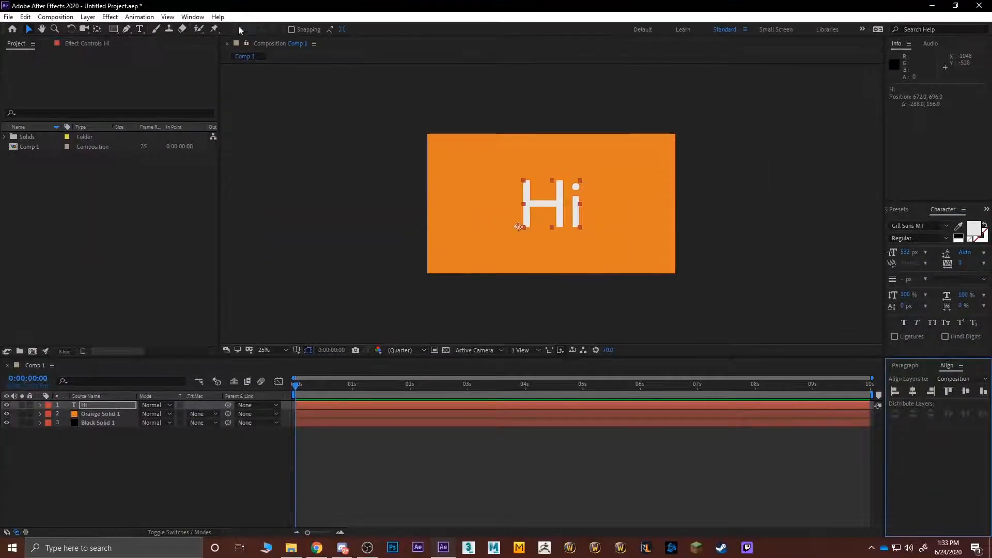
left_click(192, 17)
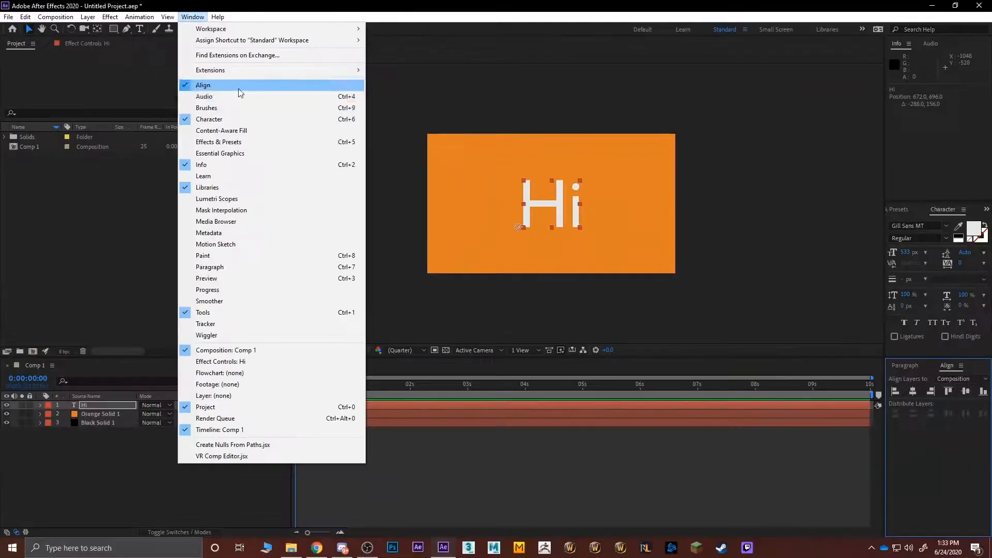
left_click(735, 144)
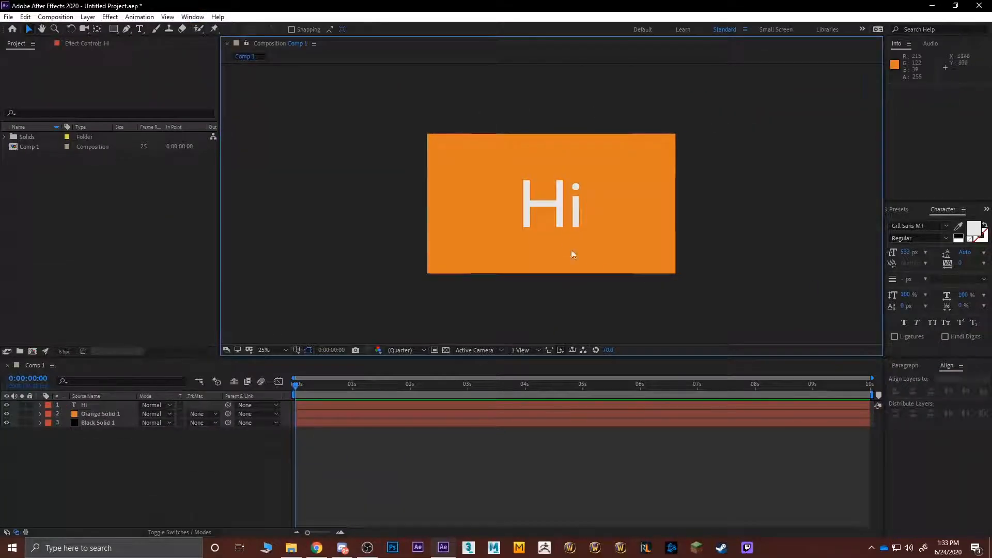
left_click(572, 219)
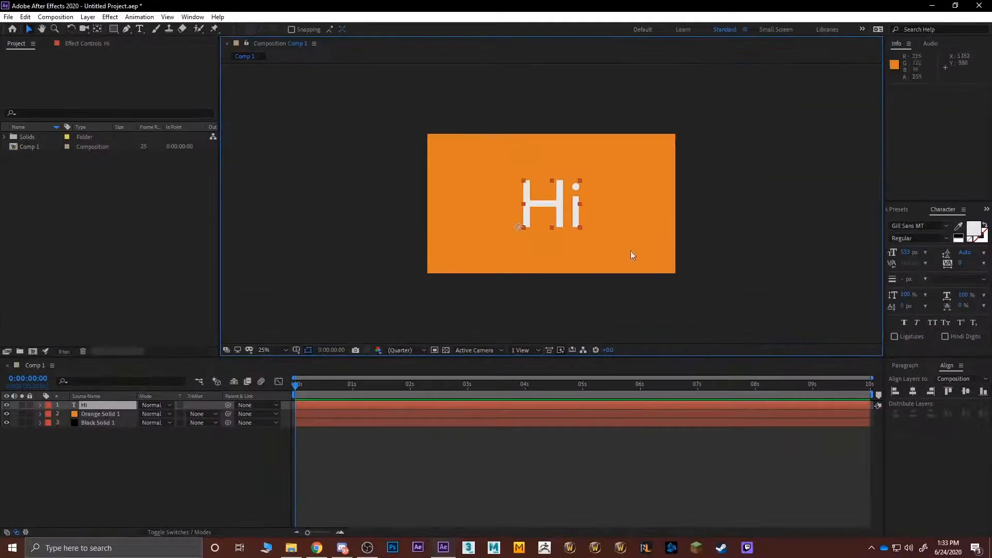
left_click(191, 162)
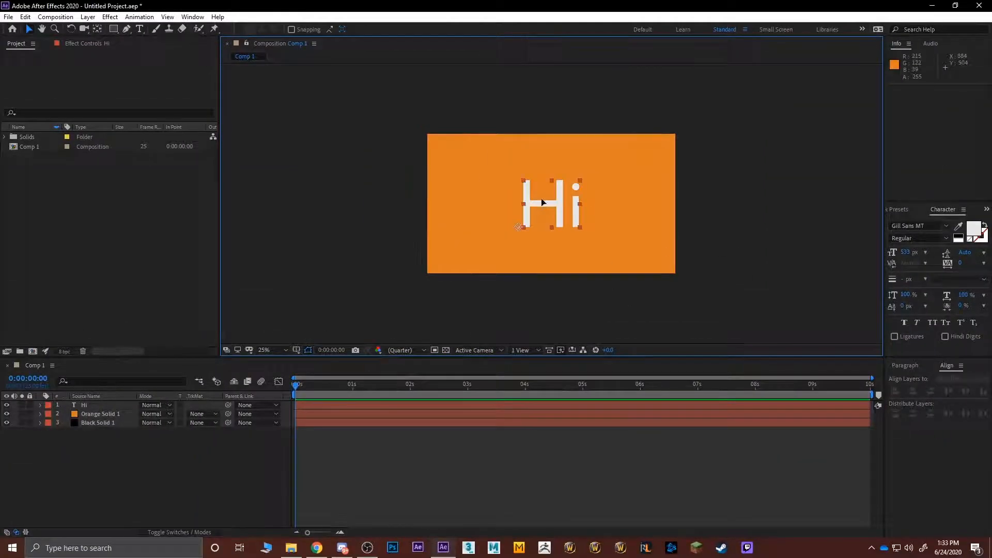
left_click(542, 202)
left_click(569, 281)
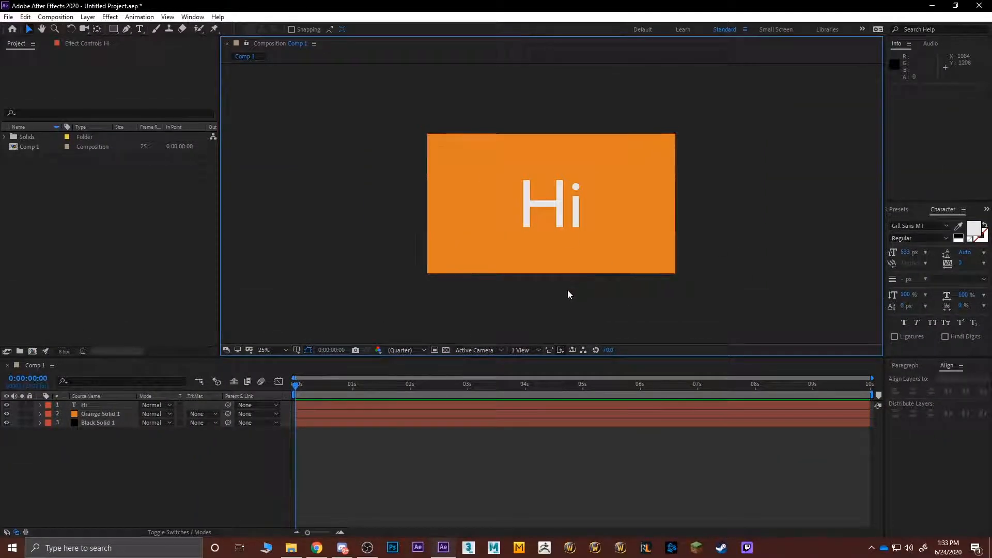
left_click(550, 227)
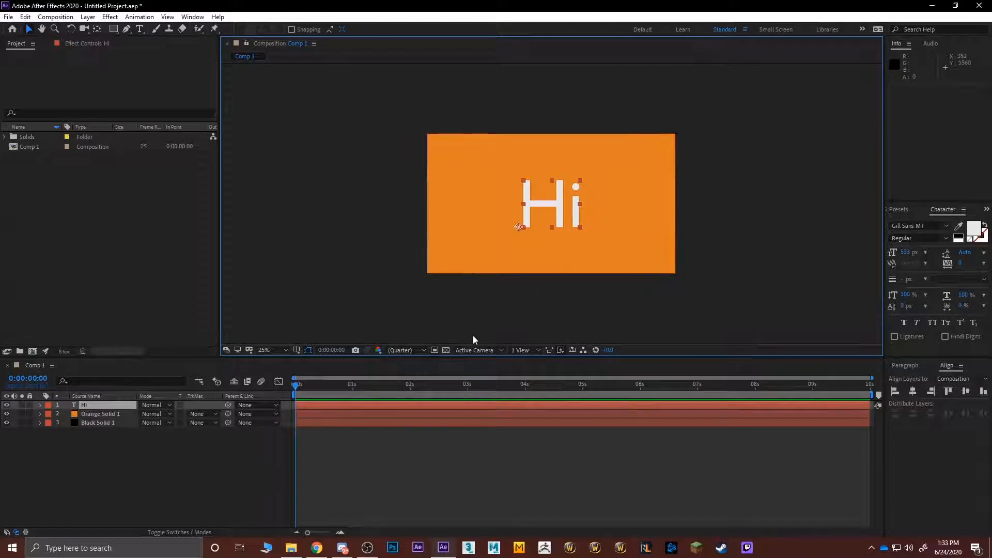
left_click(247, 456)
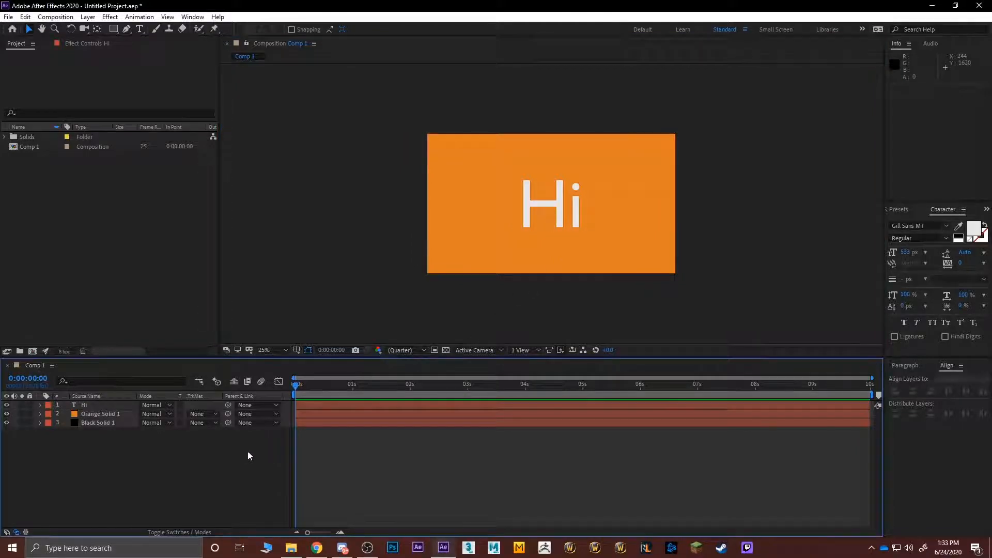
left_click(527, 208)
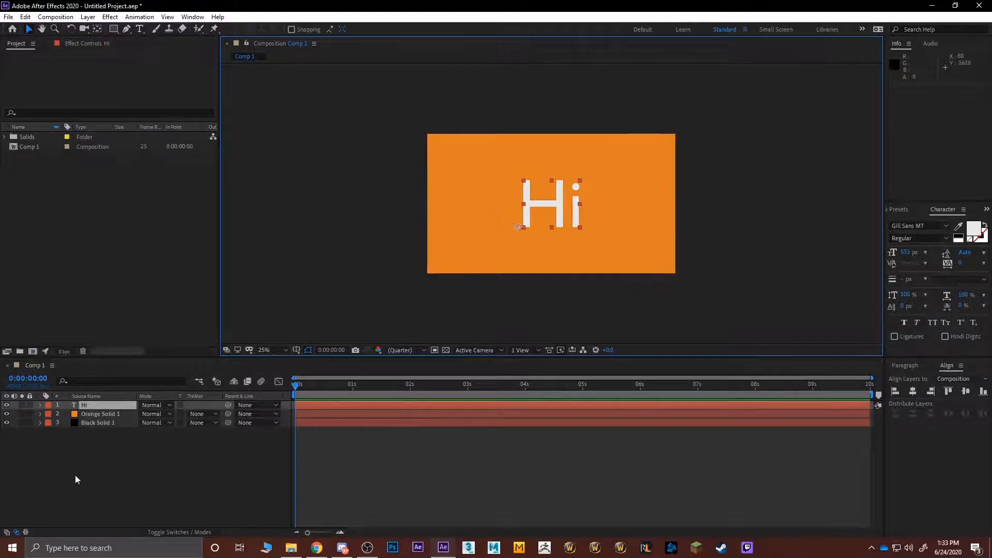
left_click(78, 476)
Move the "Hi" text layer's anchor point onto the bottom-left corner of the letter H
left_click(80, 405)
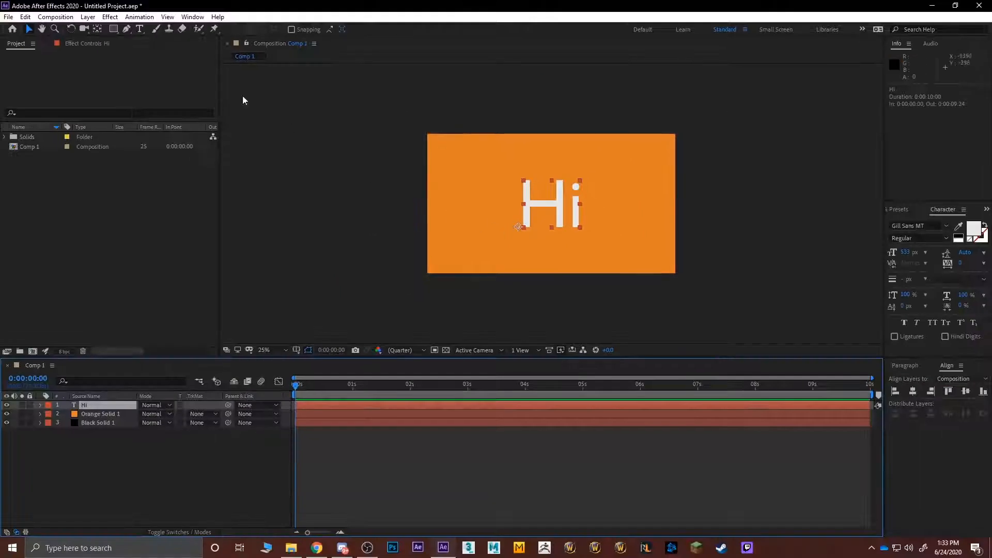
left_click(97, 28)
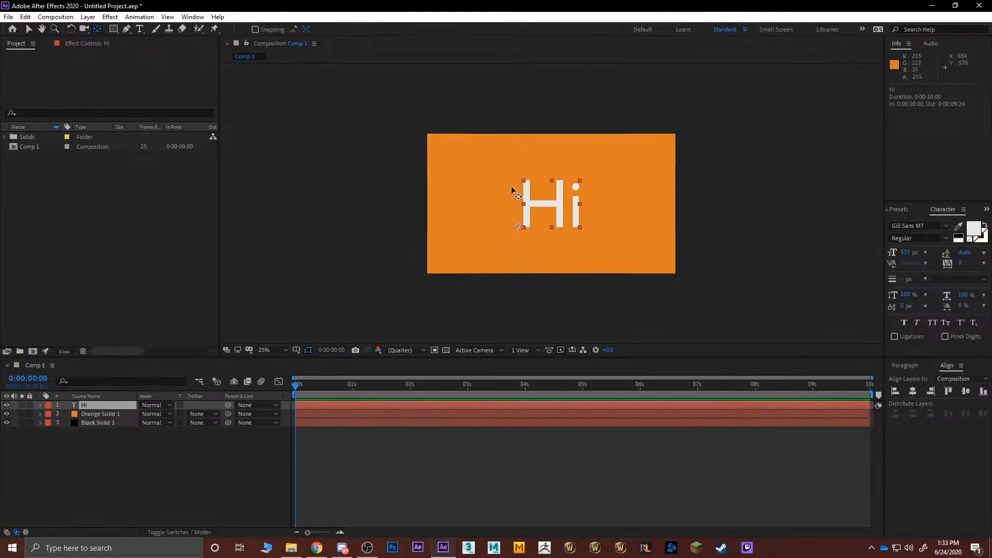
scroll(525, 232, "up", 5)
scroll(494, 207, "down", 1)
scroll(491, 206, "up", 1)
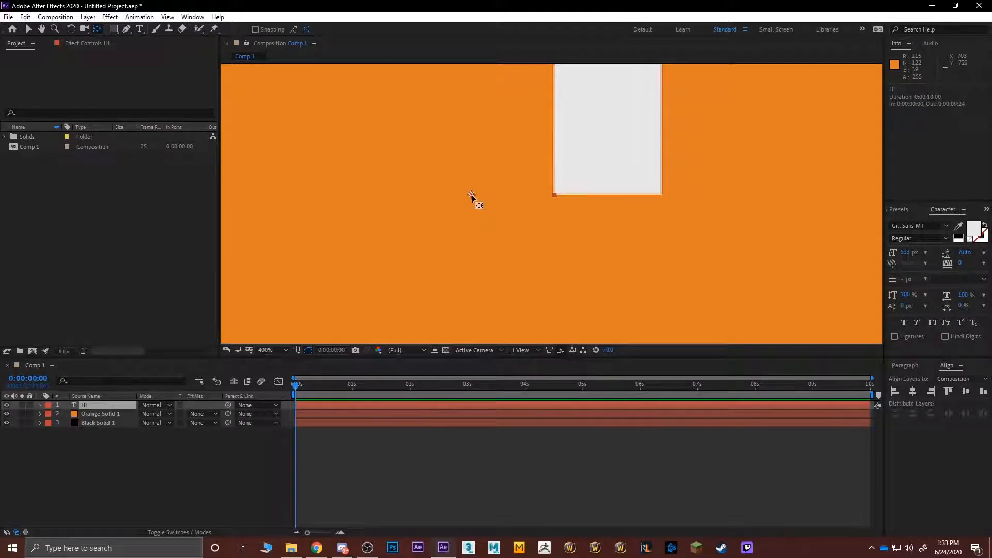
left_click_drag(472, 198, 553, 197)
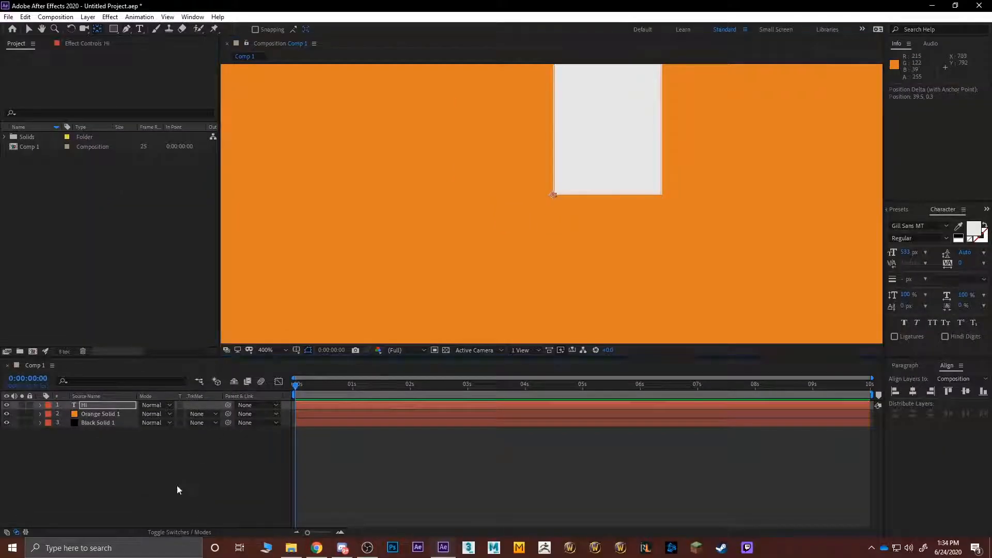
Reveal the "Hi" layer's Transform properties and start Scale keyframing at 0:00:00:11
left_click(88, 405)
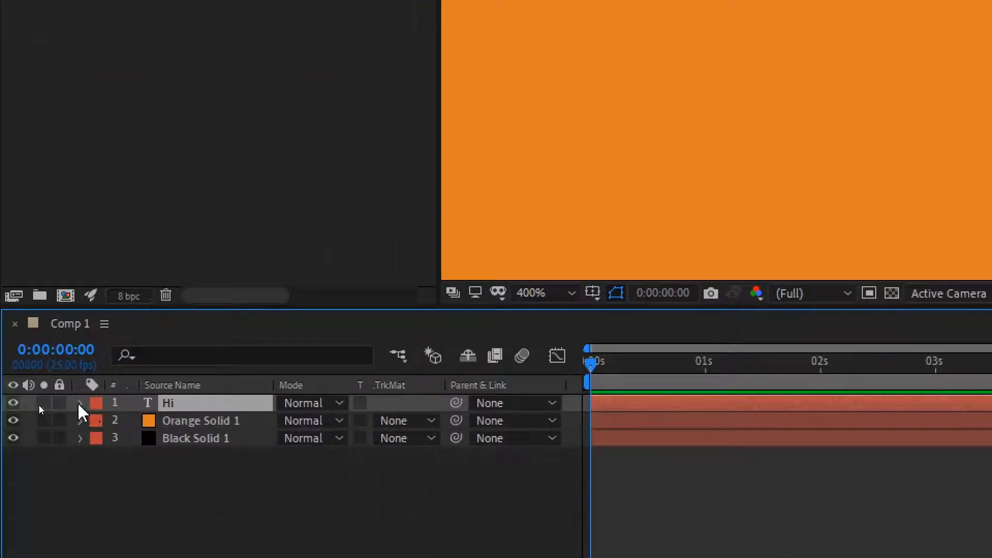
left_click(80, 404)
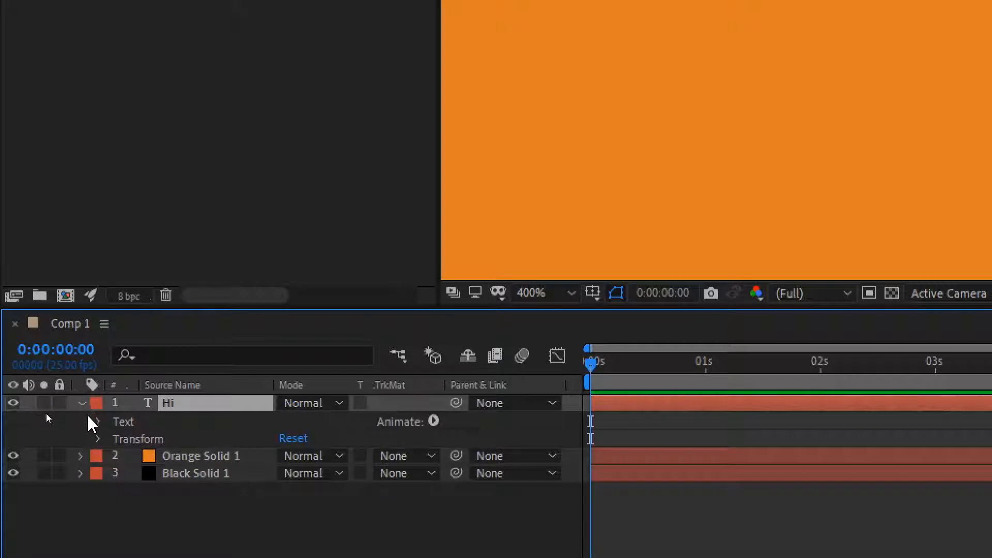
left_click(99, 439)
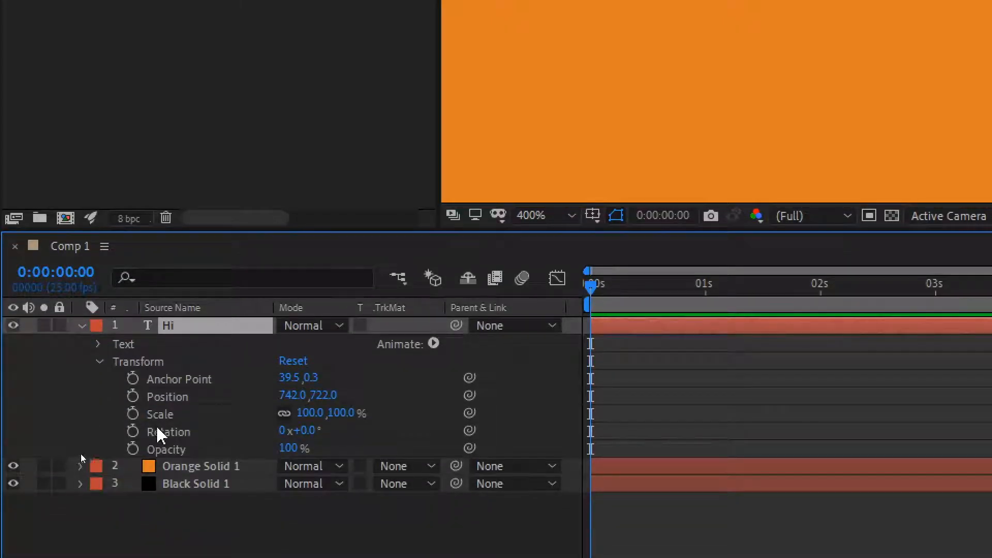
left_click_drag(602, 302, 637, 297)
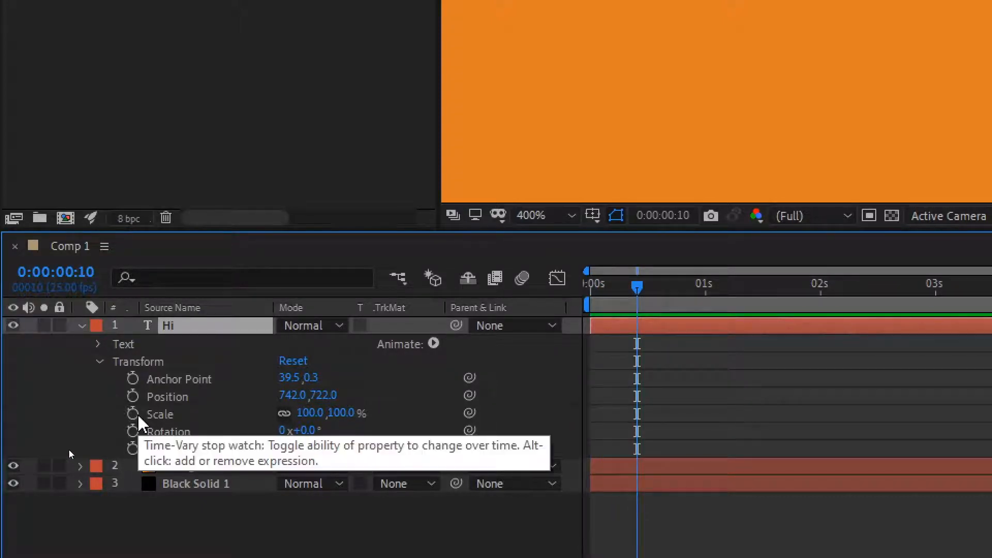
mouse_move(637, 286)
left_mouse_down()
mouse_move(622, 286)
mouse_move(642, 290)
left_mouse_up()
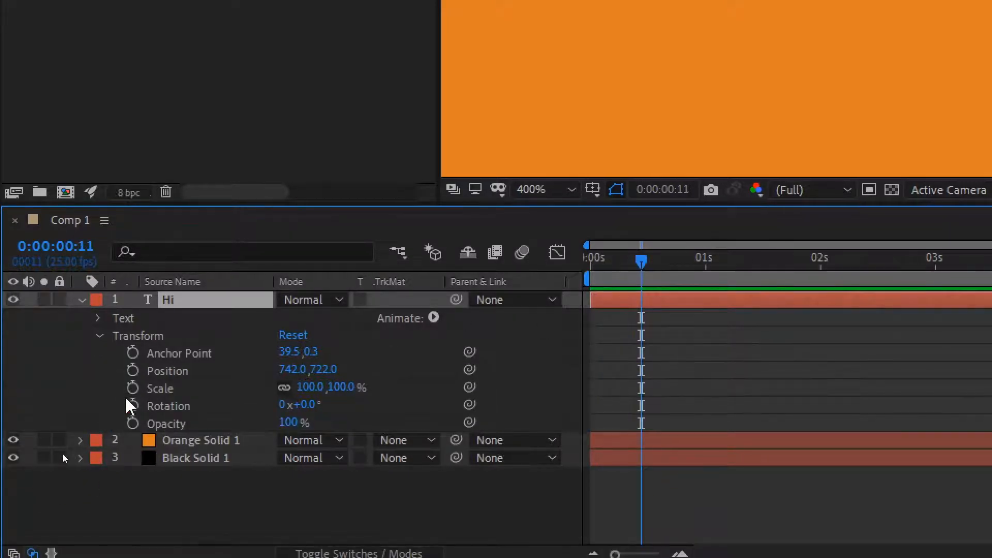
left_click(133, 388)
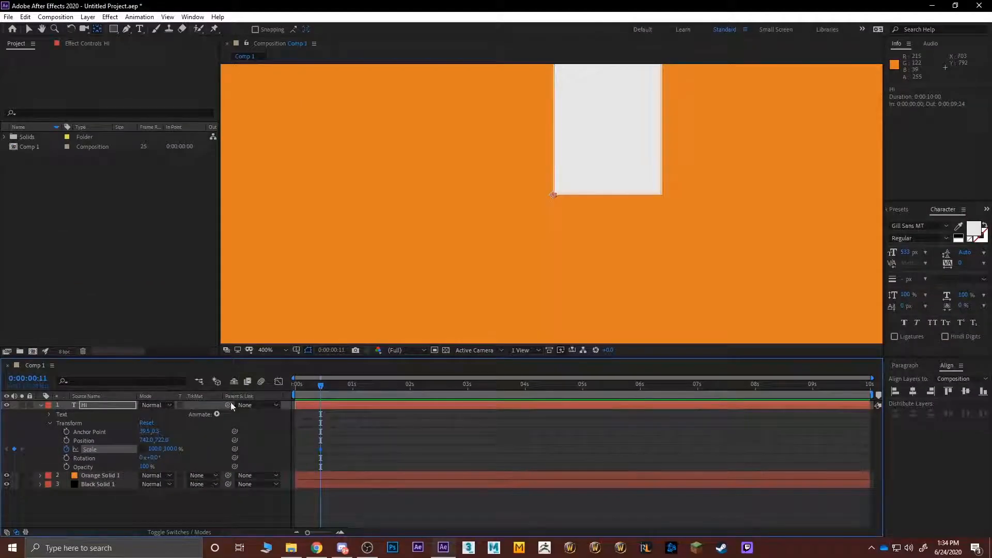
Set only the horizontal scale of the "Hi" layer to 0% at 0:00:00:11, with the scale proportions unlinked
scroll(417, 252, "down", 6)
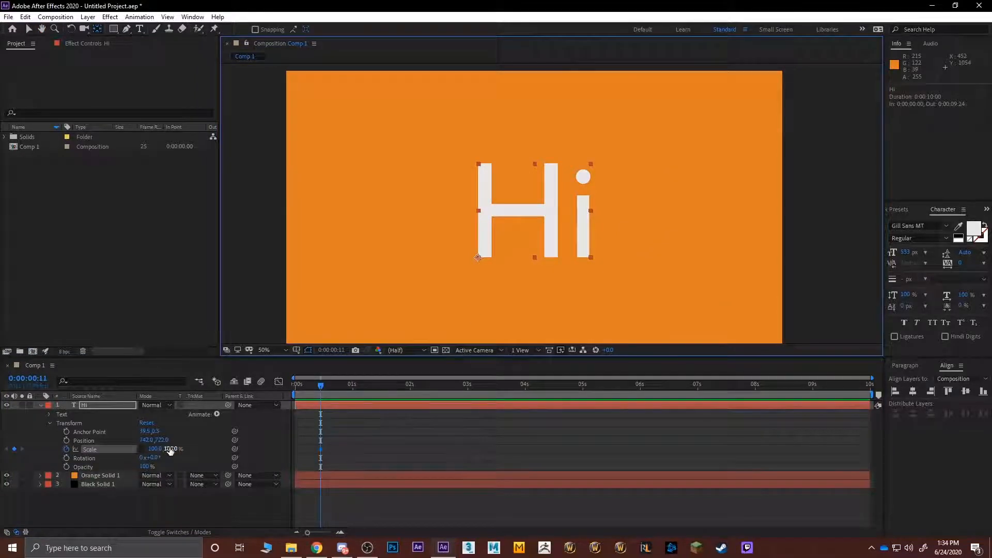
left_click_drag(170, 450, 143, 452)
key("ctrl+z")
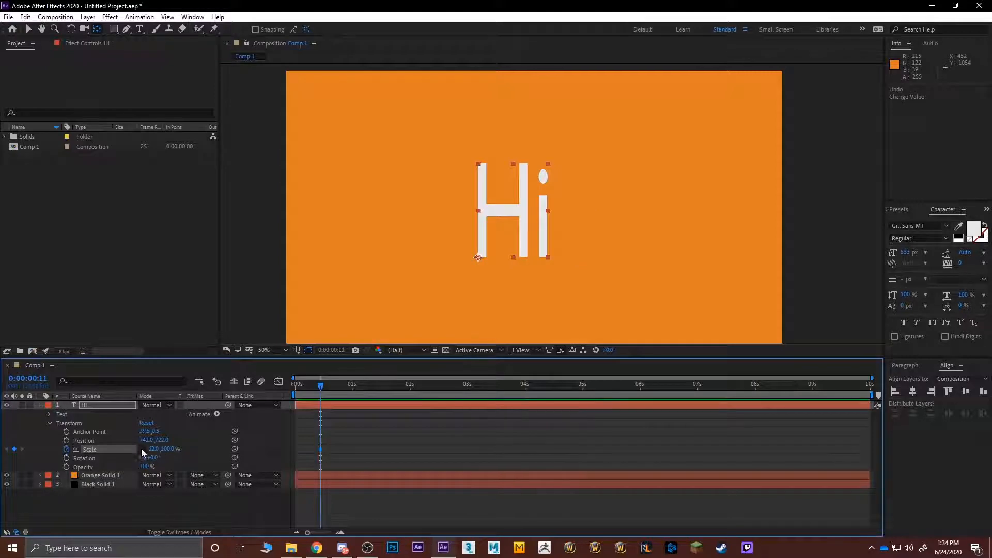
left_click(150, 449)
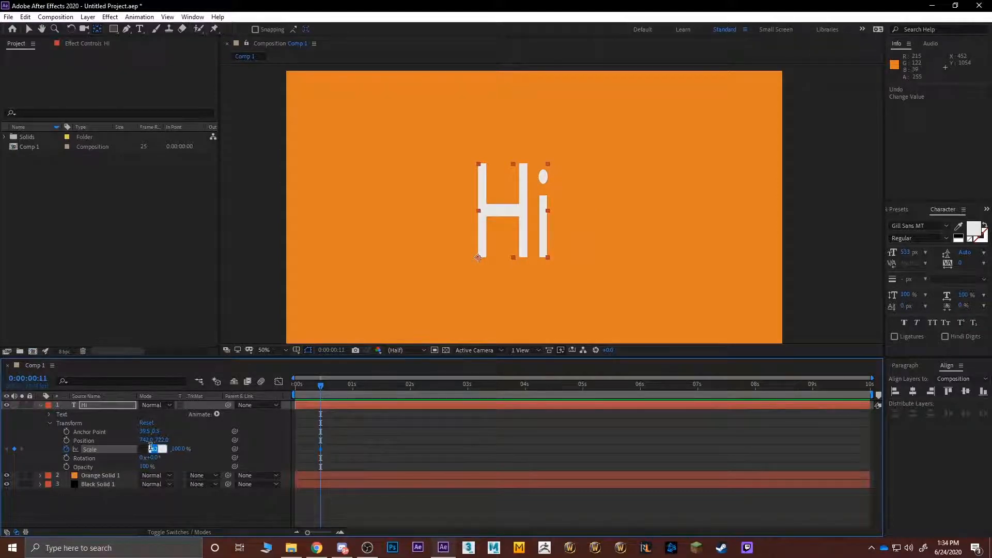
key("Return")
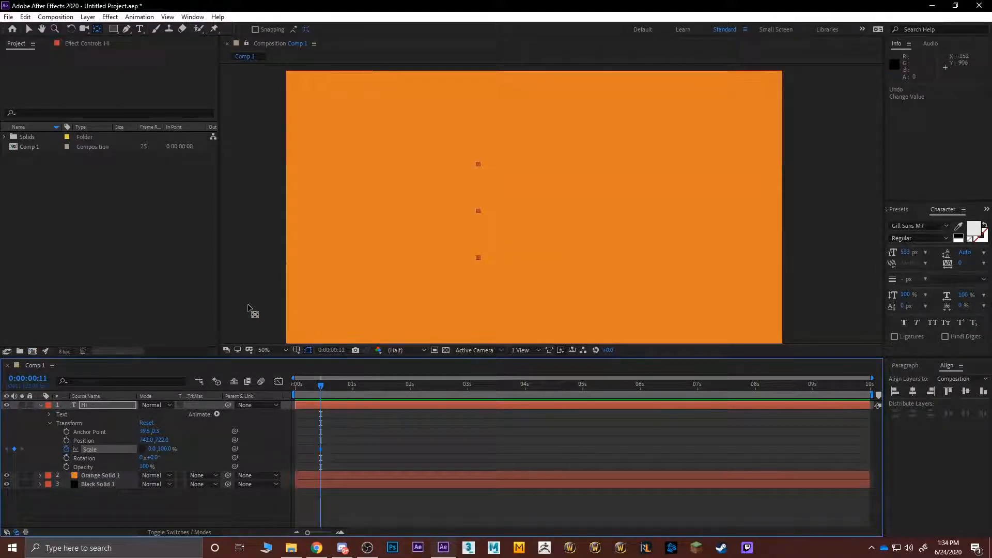
left_click(30, 30)
left_click(343, 268)
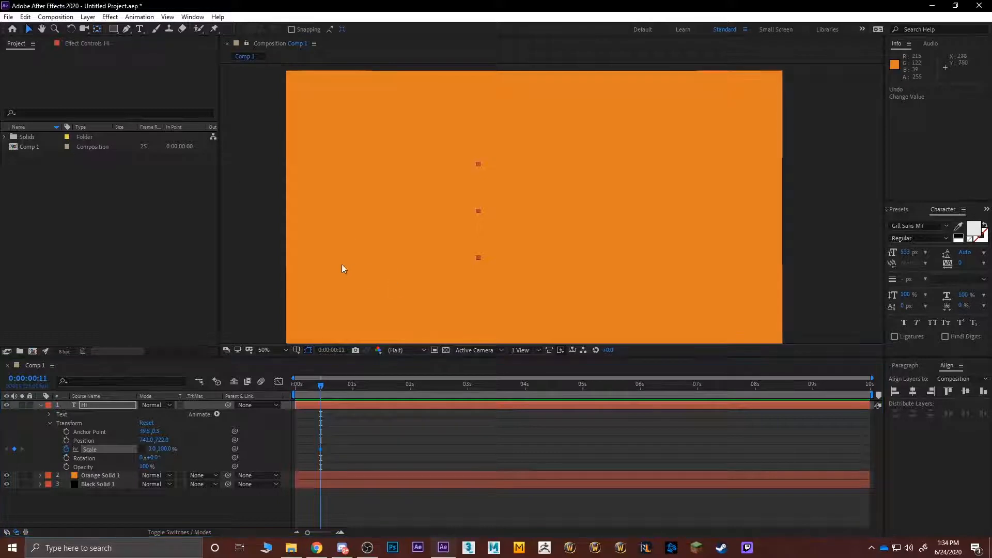
Add a Scale keyframe to the "Hi" layer at 0:00:00:18 with the horizontal scale at 120%
left_click(144, 406)
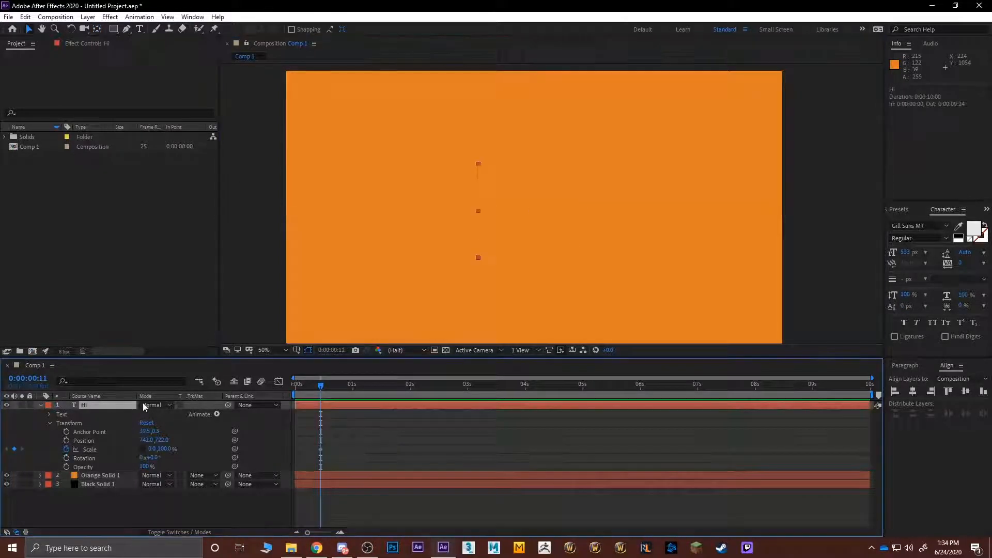
left_click_drag(323, 389, 337, 390)
left_click(151, 449)
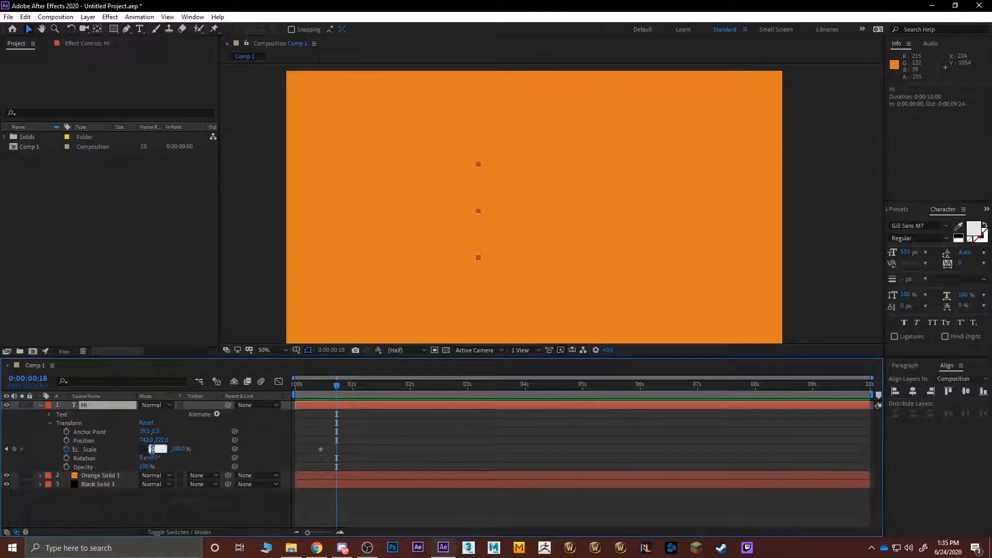
key("Return")
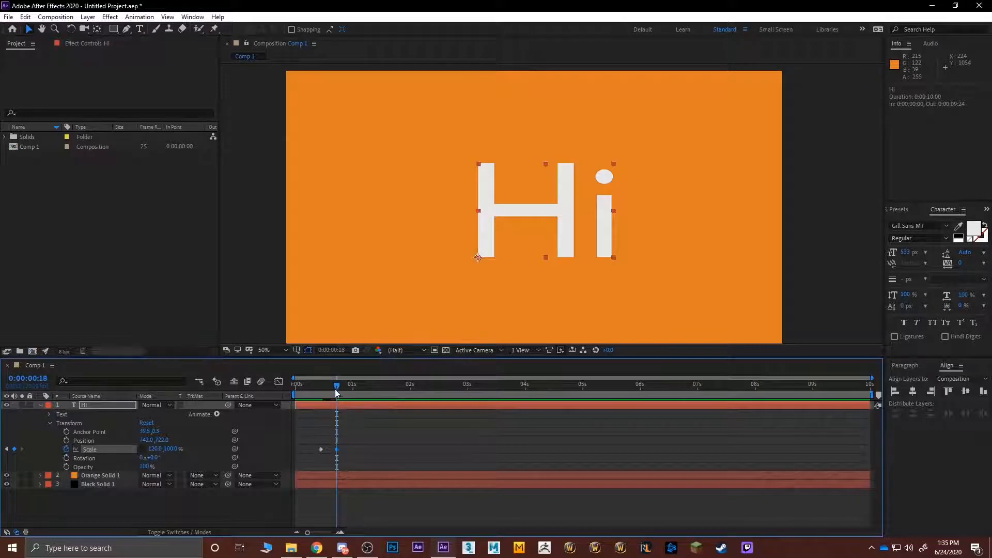
Add a Scale keyframe to the "Hi" layer at 0:00:00:21 with the horizontal scale at 100%
left_click_drag(335, 389, 342, 388)
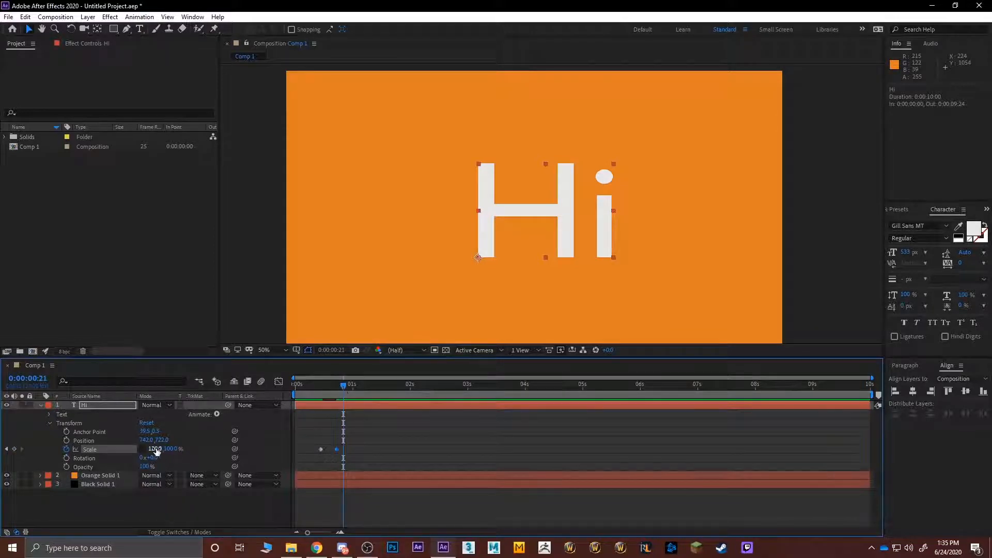
left_click(156, 449)
key("Return")
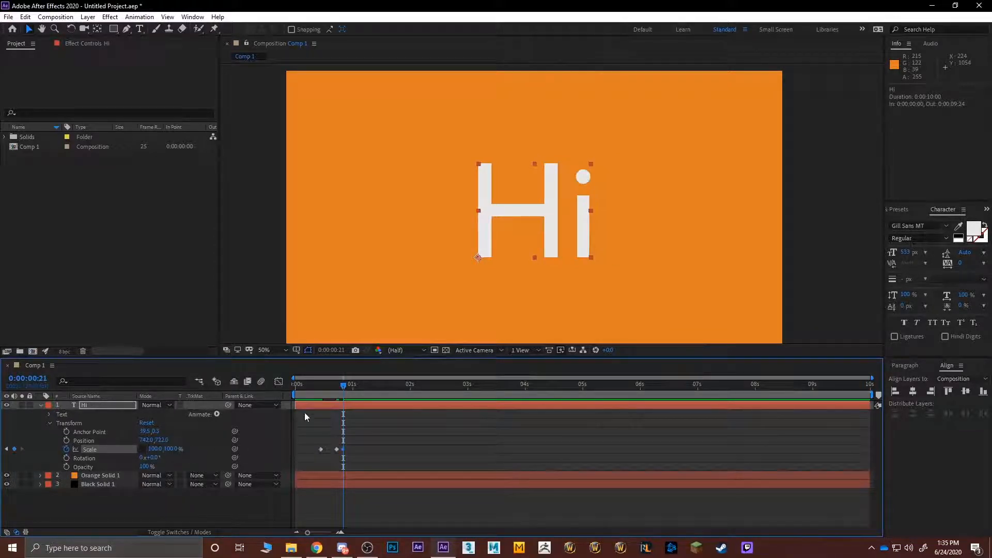
Preview the "Hi" scale animation twice, starting each playback before the first keyframe
left_click_drag(342, 385, 318, 383)
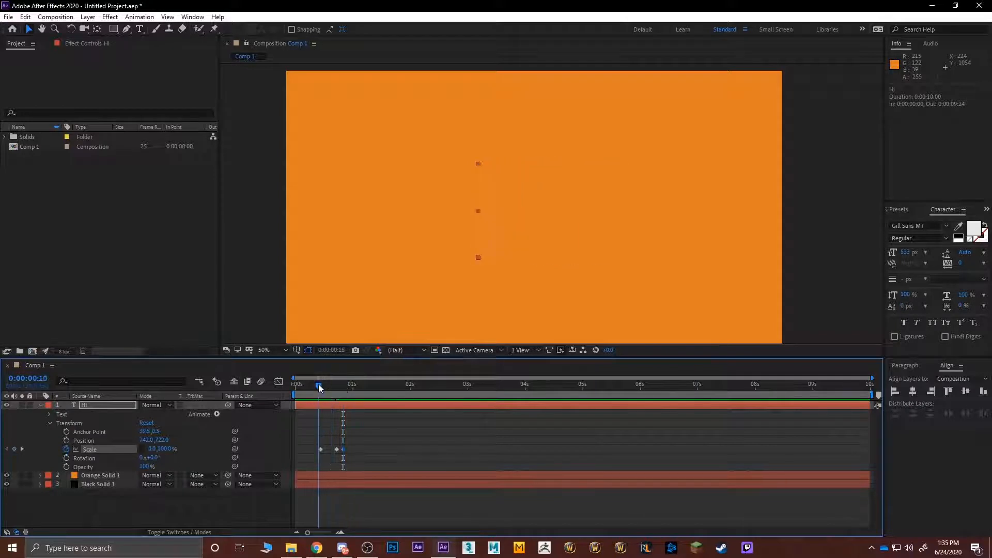
left_click(266, 303)
key("space")
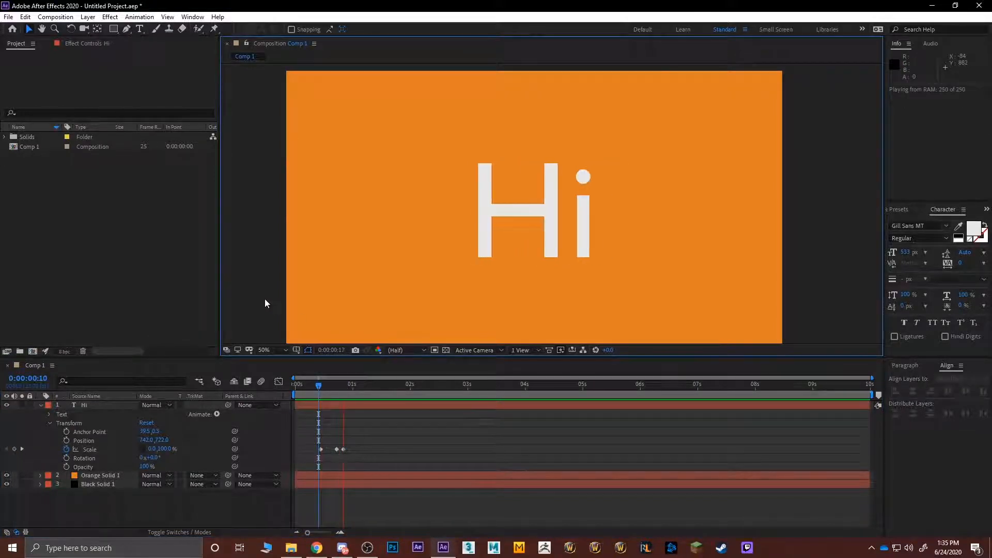
key("space")
left_click_drag(340, 388, 310, 386)
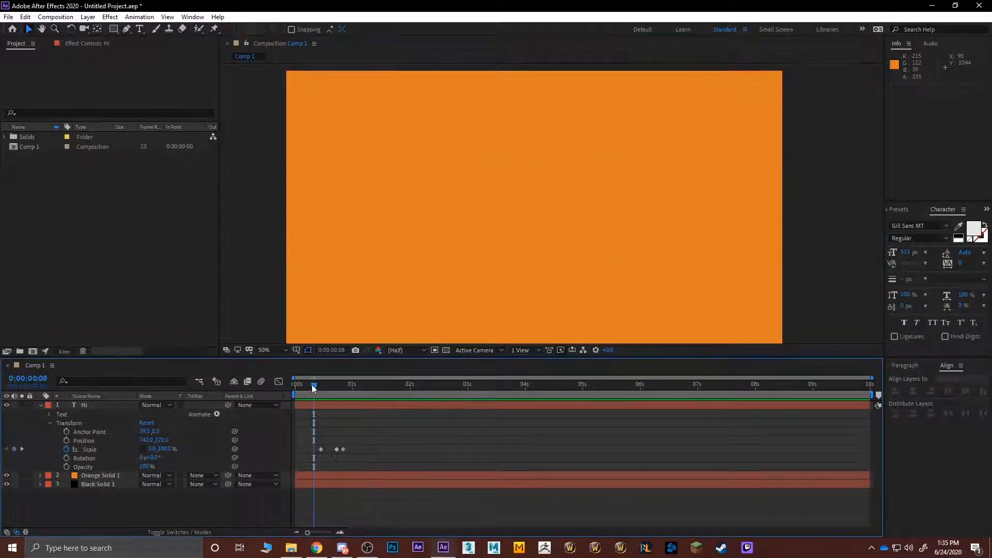
key("space")
scroll(310, 324, "down", 1)
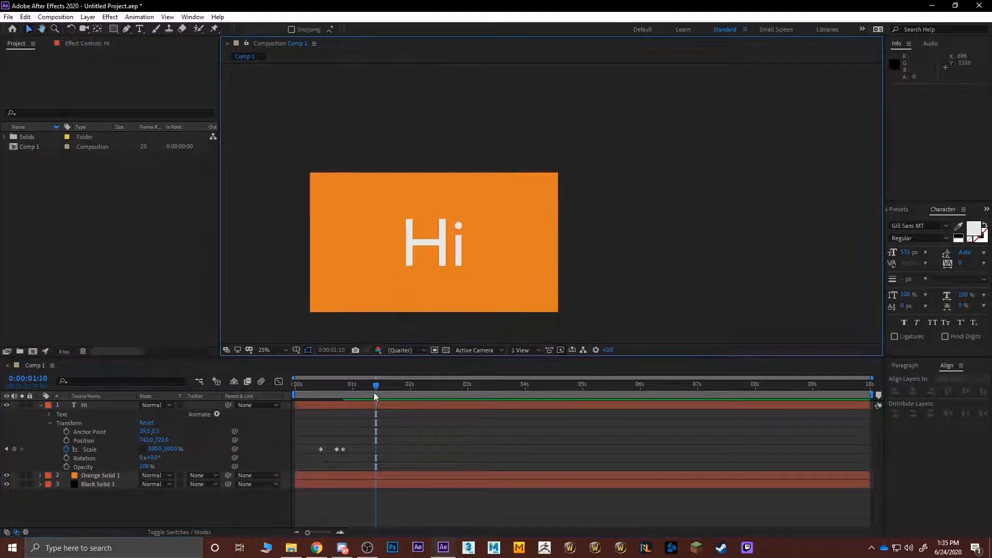
At 0:00:00:21, add a new text layer above "Hi" reading "I am" followed by the person's first name
left_click_drag(374, 388, 344, 386)
left_click(432, 253)
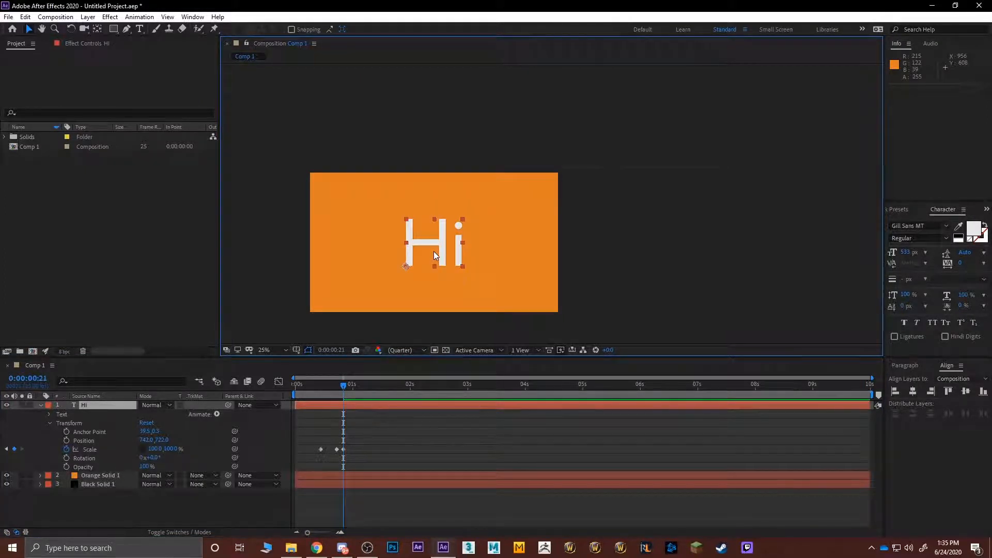
left_click(155, 511)
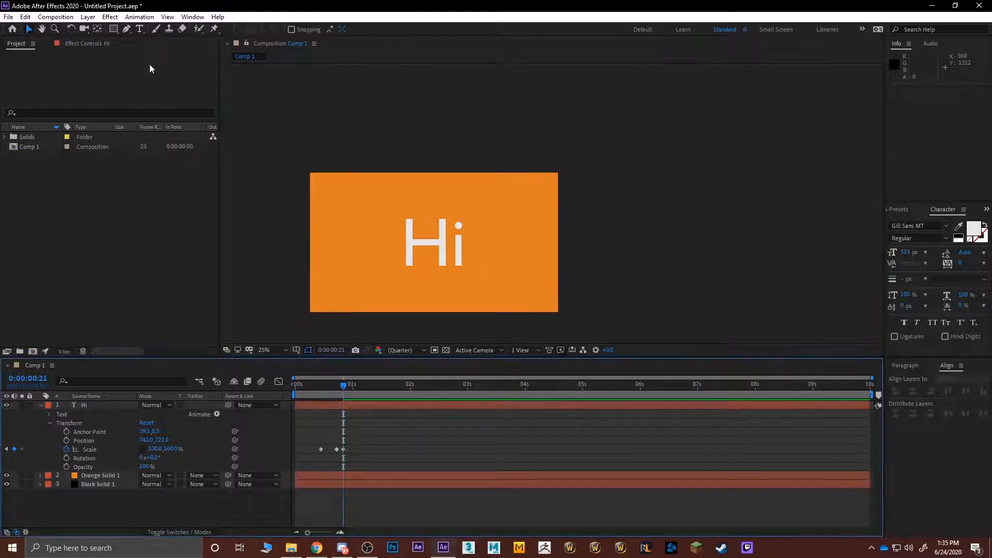
left_click(140, 29)
left_click(473, 227)
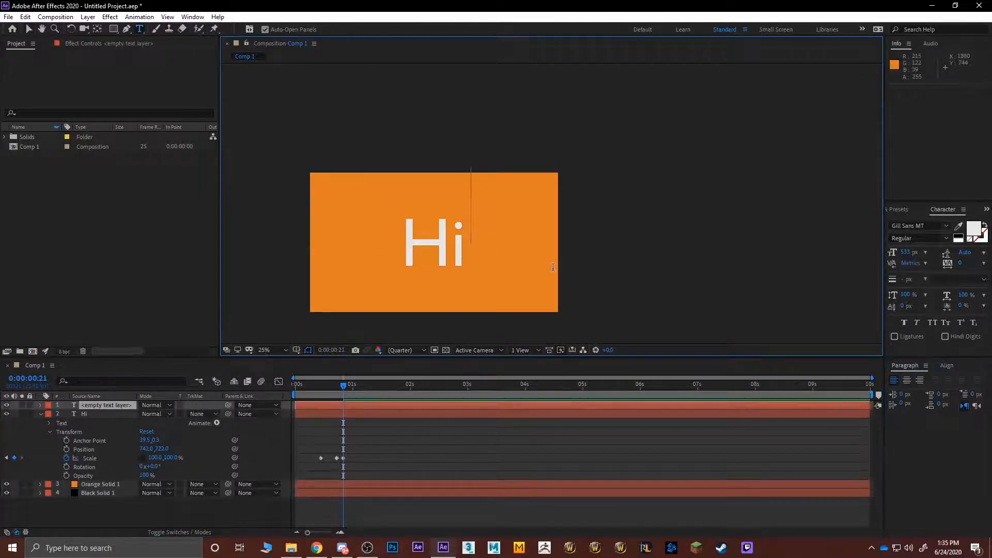
type("My")
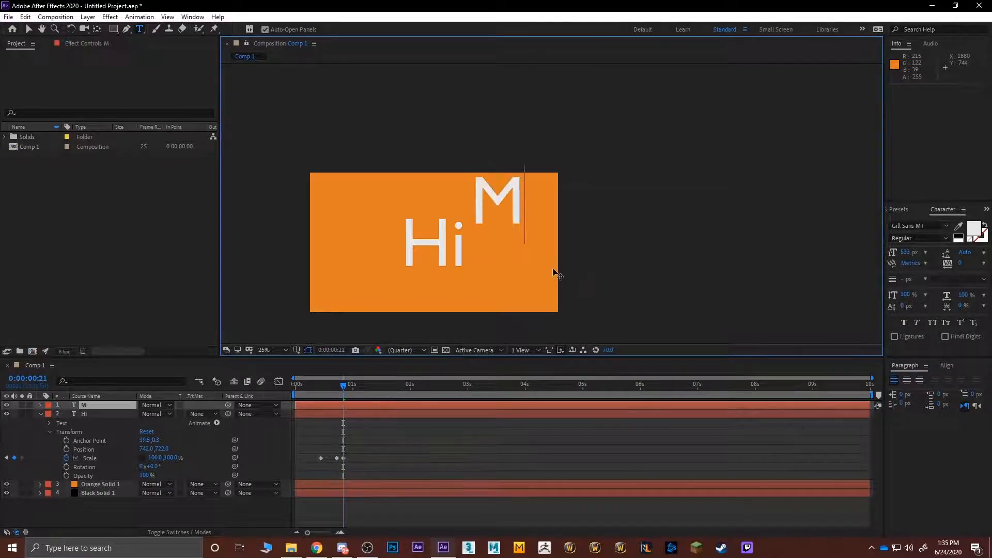
key("BackSpace")
key("BackSpace")
type("I am Alex")
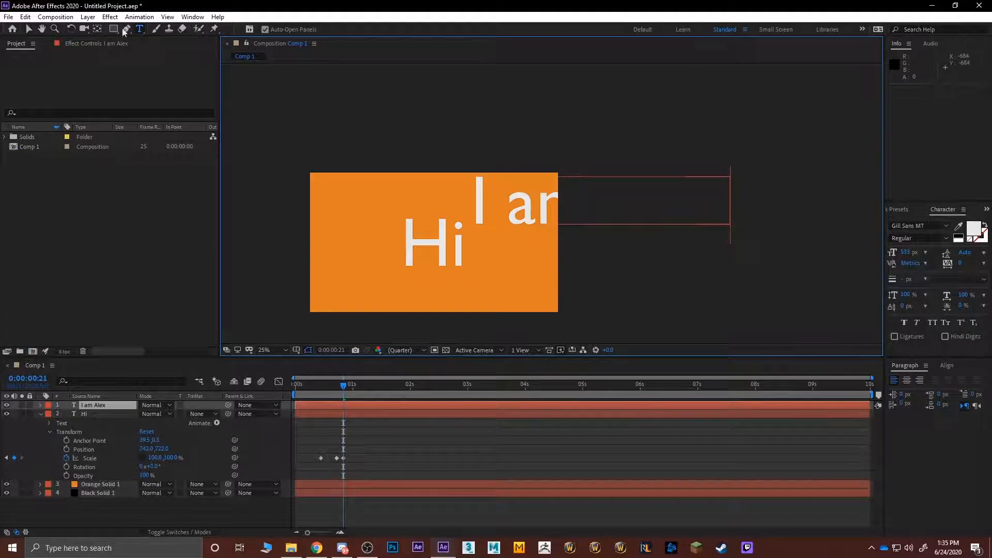
left_click(29, 29)
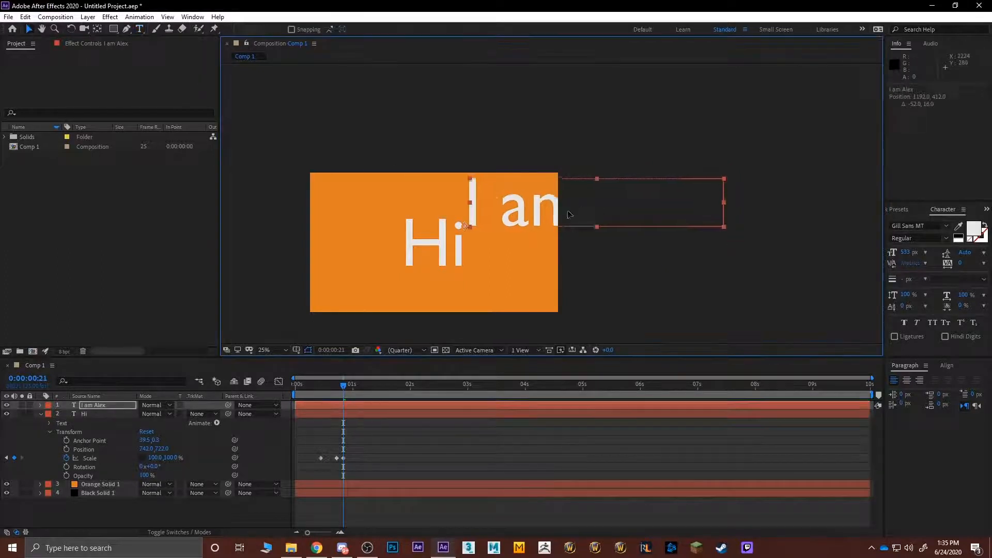
Move the introductory "I am" text layer to the frame's left edge and set its font size to 327 px
left_click_drag(605, 210, 446, 227)
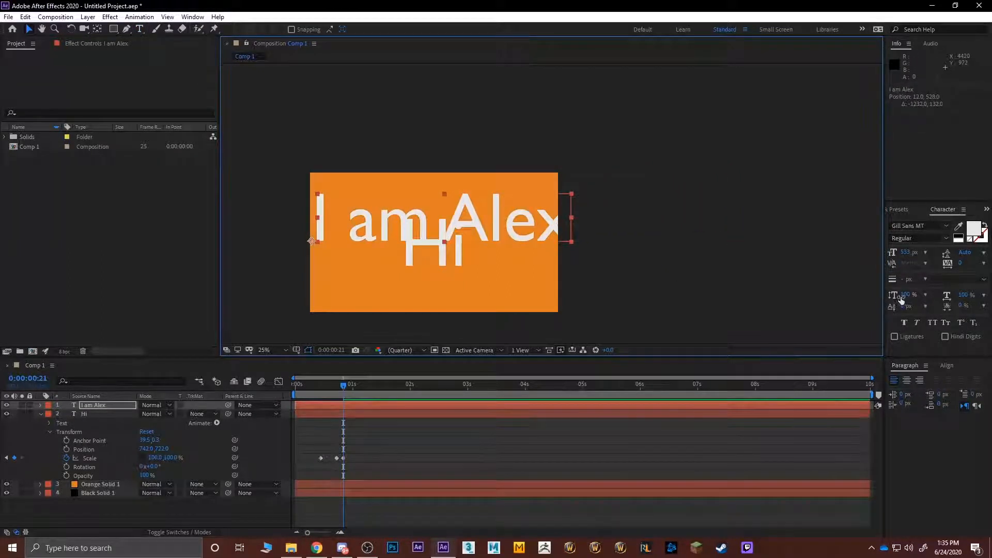
left_click_drag(905, 299, 883, 292)
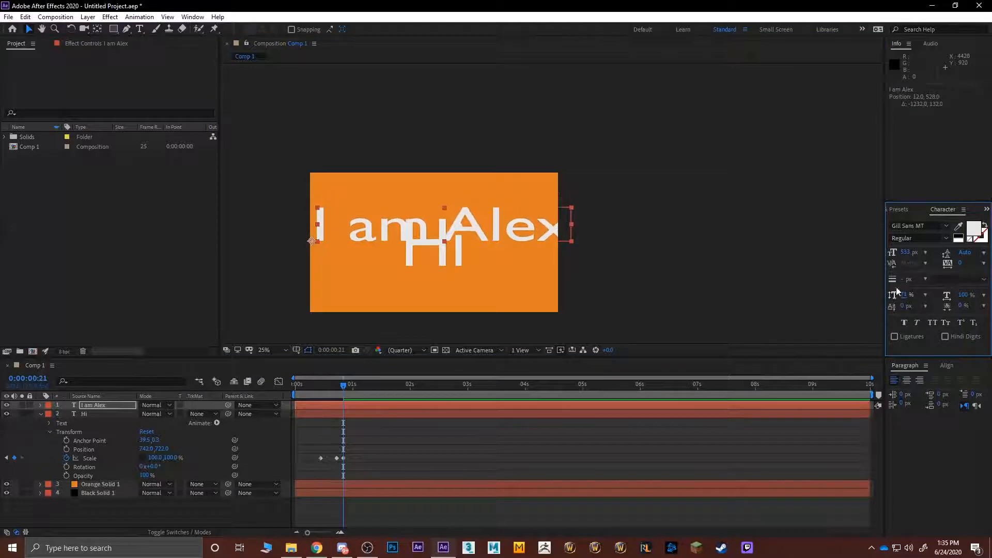
key("ctrl+z")
left_click_drag(905, 253, 803, 261)
Split the introductory text into two lines after "I am" and remove the leading space before the first name
double_click(385, 229)
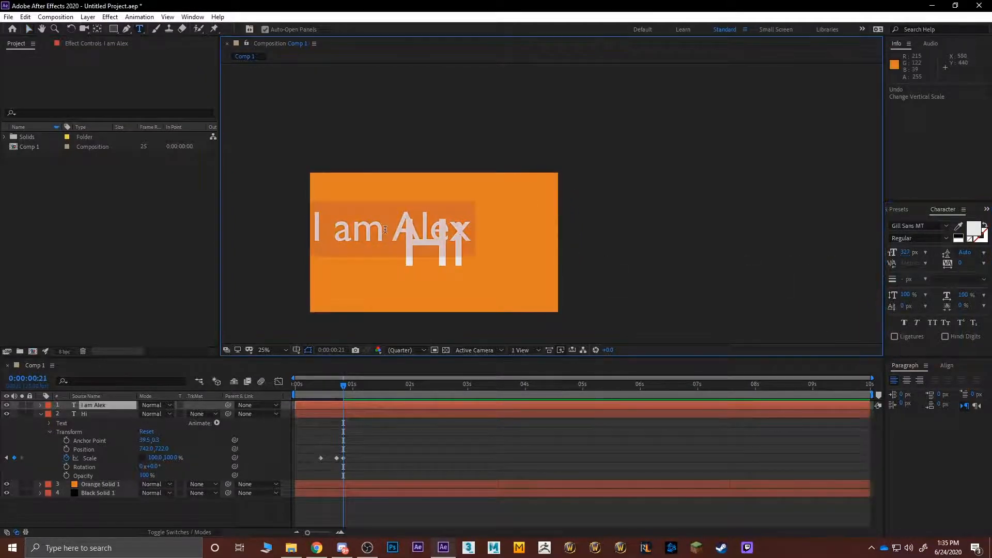
left_click(386, 230)
key("Return")
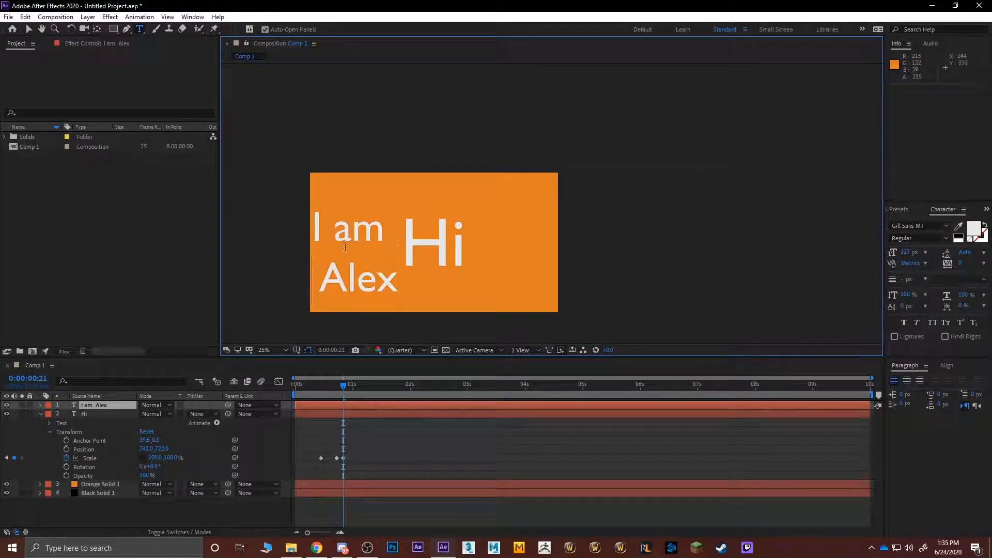
key("Delete")
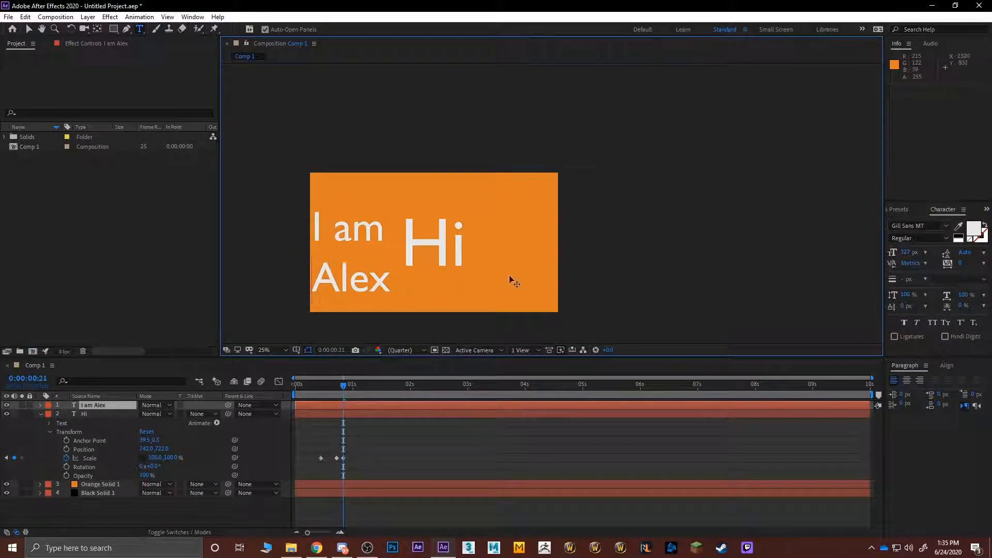
Tighten the line spacing of the entire two-line introductory text by setting its leading to 232 px
left_click(354, 233)
left_click(383, 235)
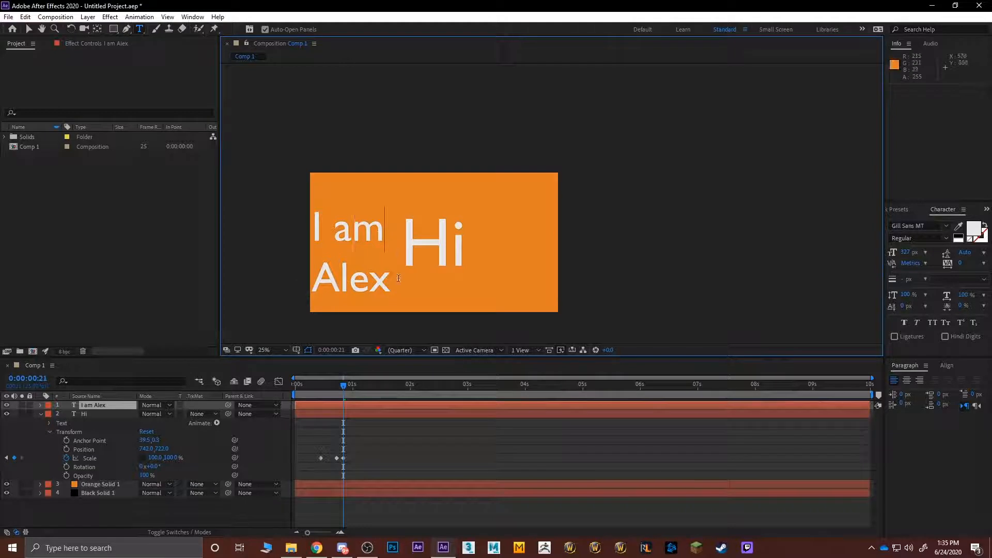
key("ctrl+a")
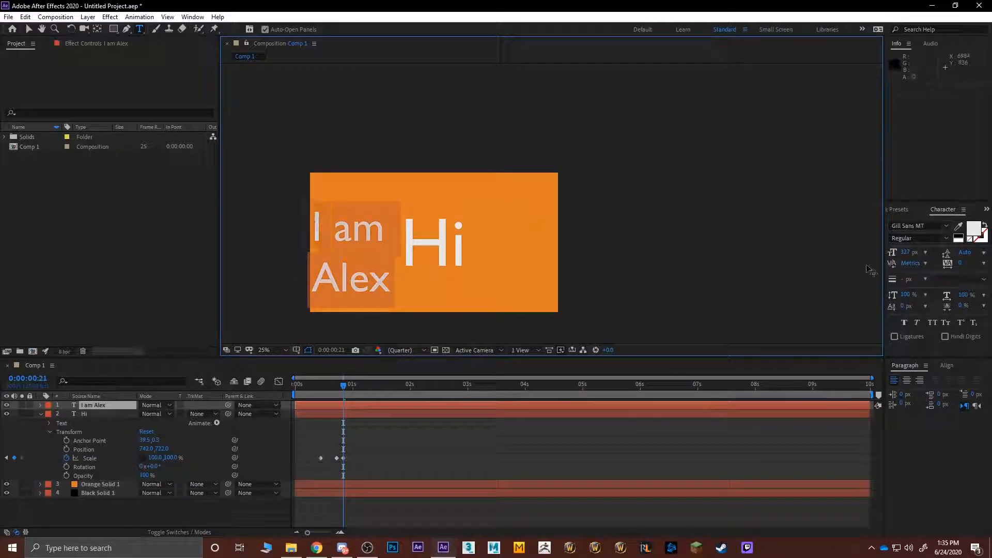
mouse_move(903, 295)
left_mouse_down()
mouse_move(890, 290)
mouse_move(901, 289)
left_mouse_up()
left_click(193, 16)
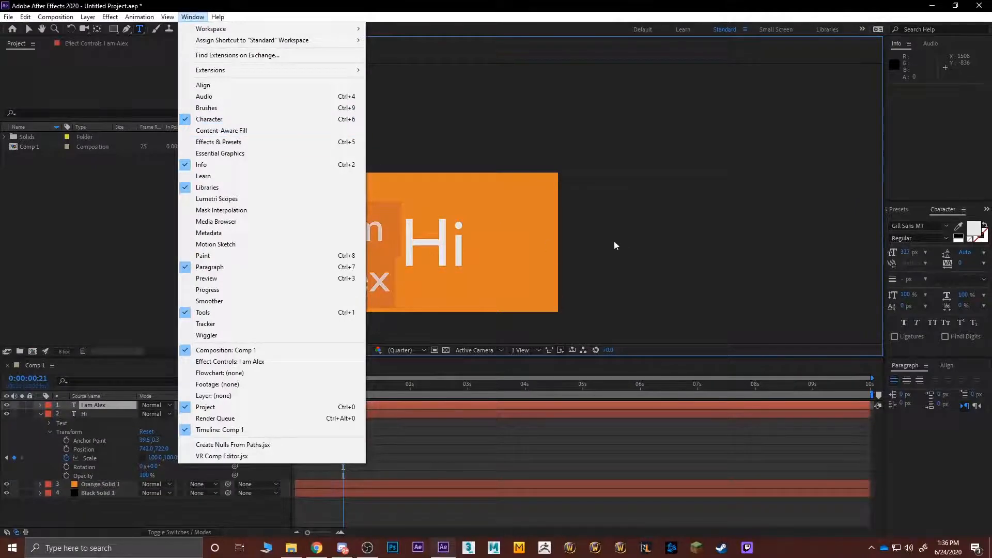
left_click(615, 245)
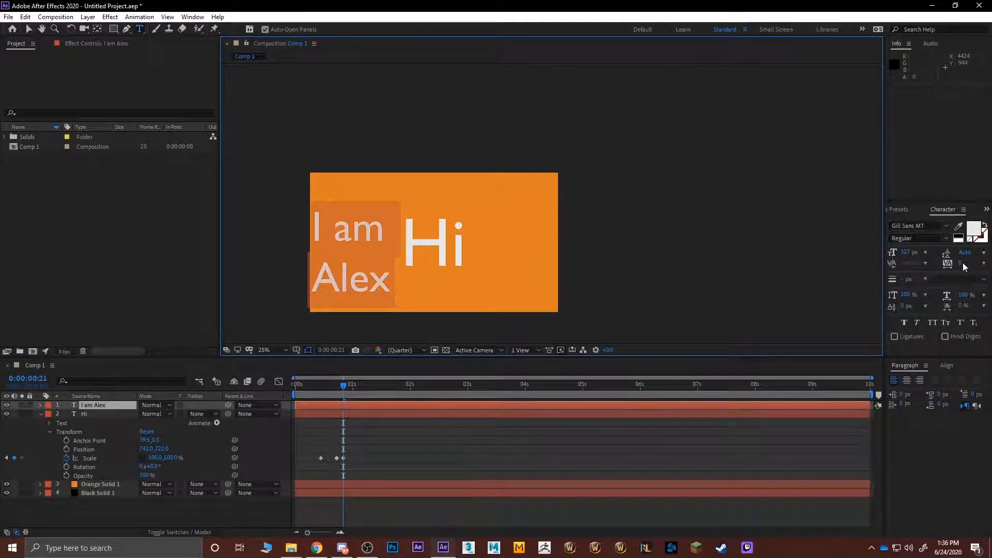
left_click_drag(953, 253, 984, 253)
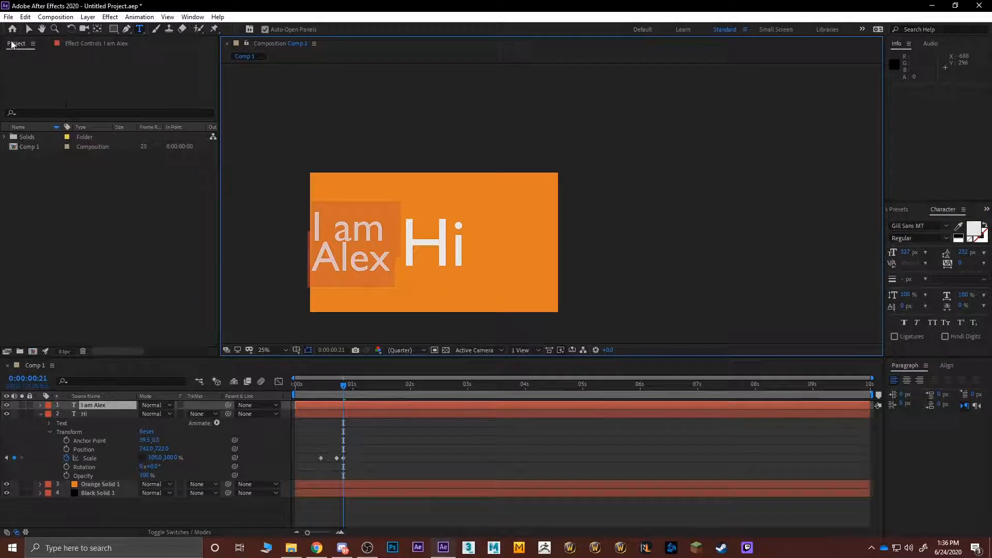
Place the two-line introductory text directly to the right of "Hi", at about position 1212, 532
left_click(28, 29)
left_click_drag(361, 240, 499, 238)
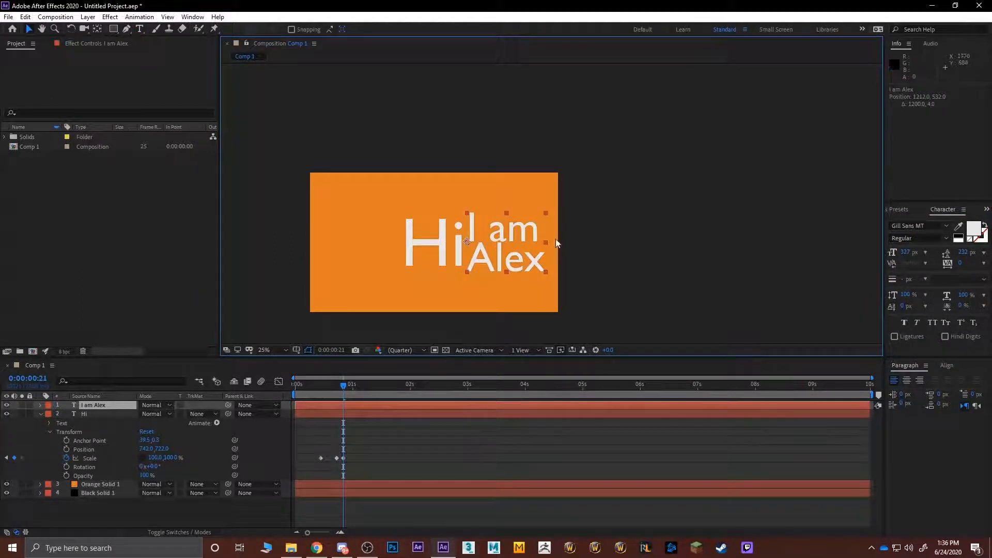
left_click(571, 247)
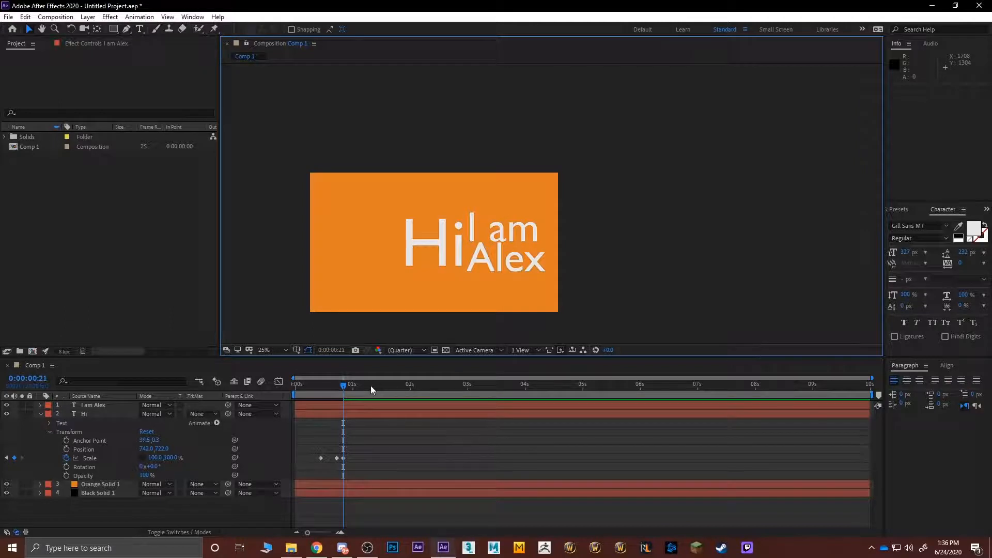
Start Rotation keyframing on the "Hi" layer with a keyframe at 0:00:00:21
left_click(106, 397)
left_click(105, 414)
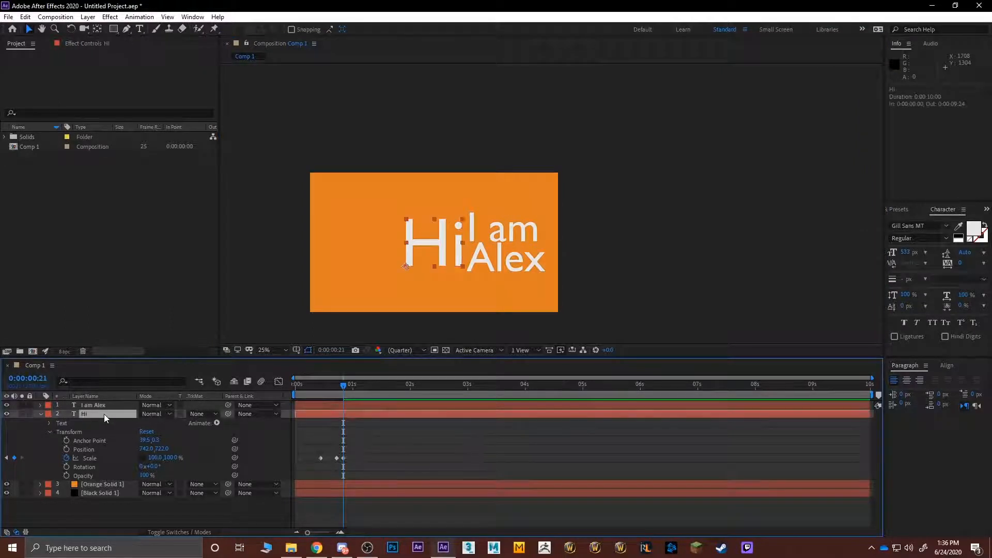
left_click_drag(308, 387, 346, 388)
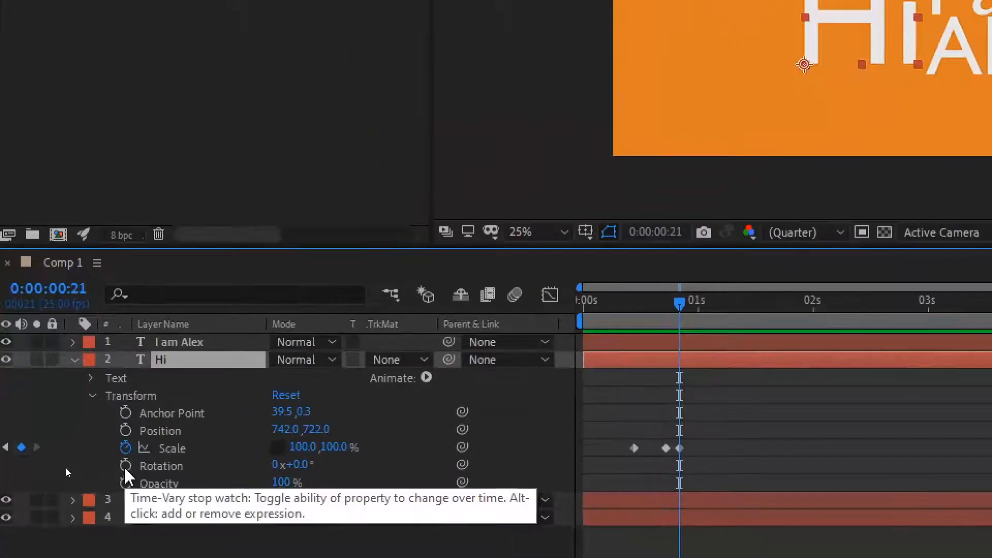
left_click(66, 467)
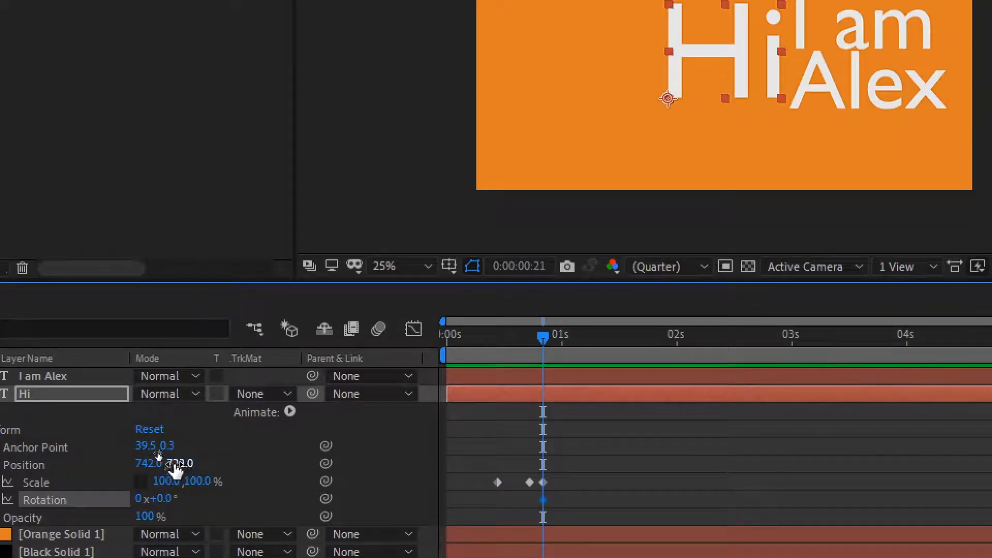
Try a -90° rotation on the "Hi" layer's keyframe at 0:00:00:21, returning the rotation to 0°
left_click_drag(170, 492, 97, 459)
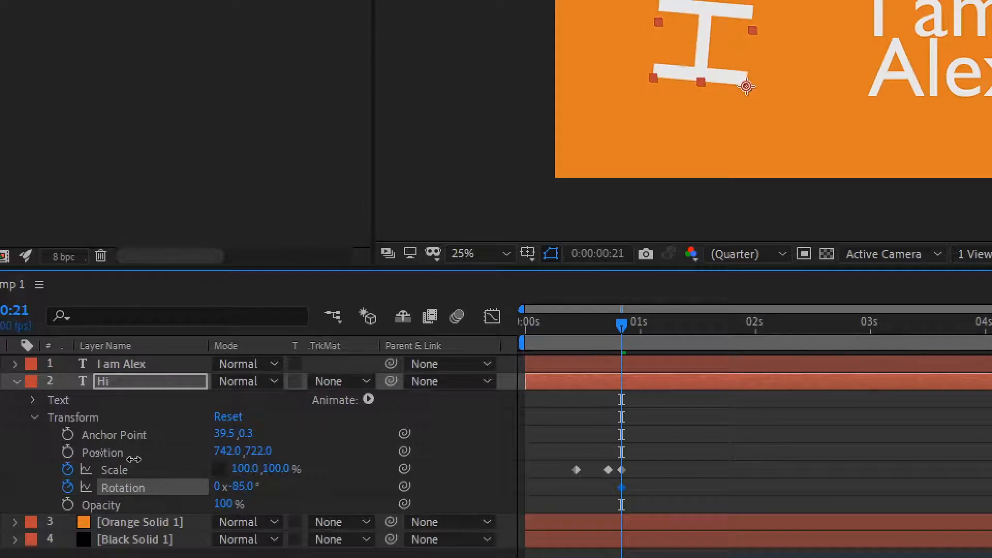
left_click(243, 486)
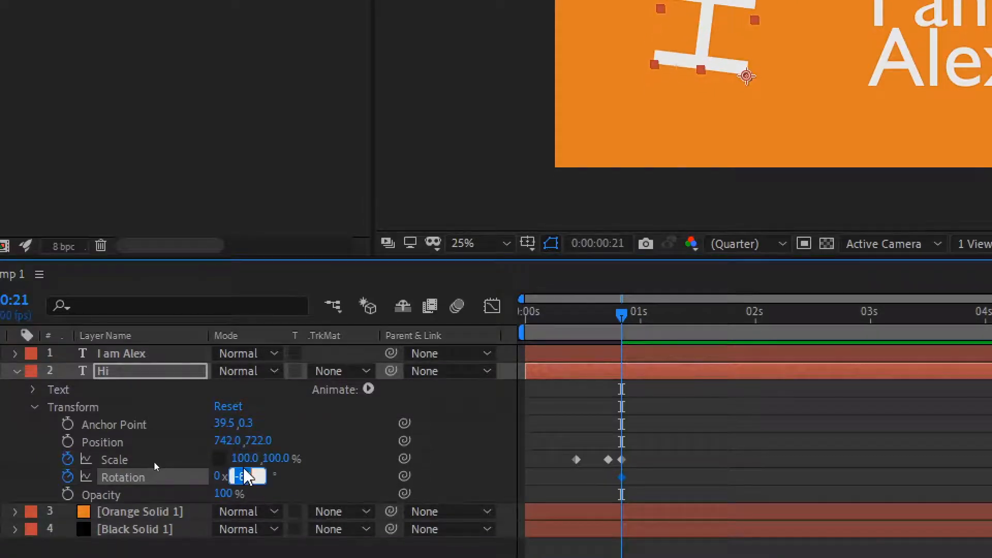
type("-90")
key("Return")
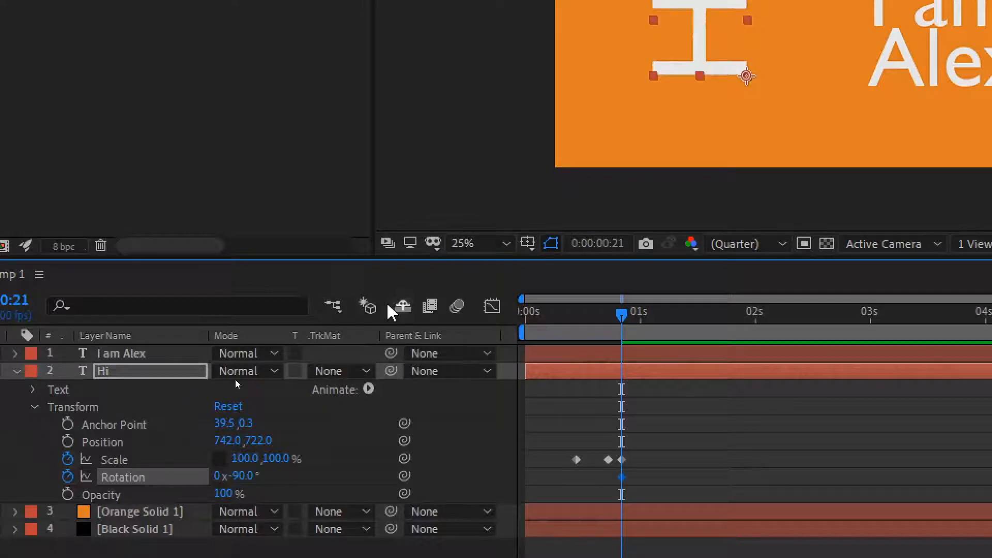
scroll(647, 196, "down", 1)
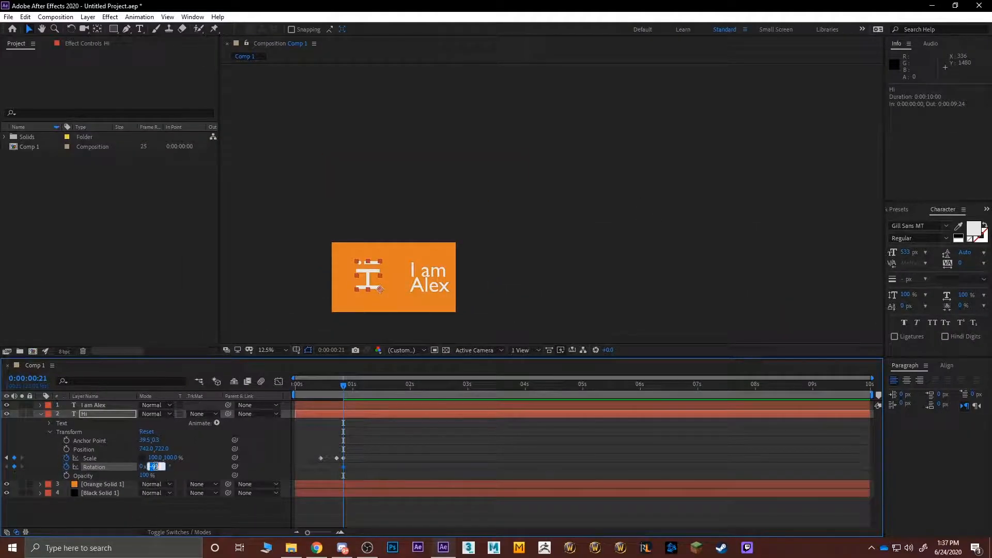
key("Return")
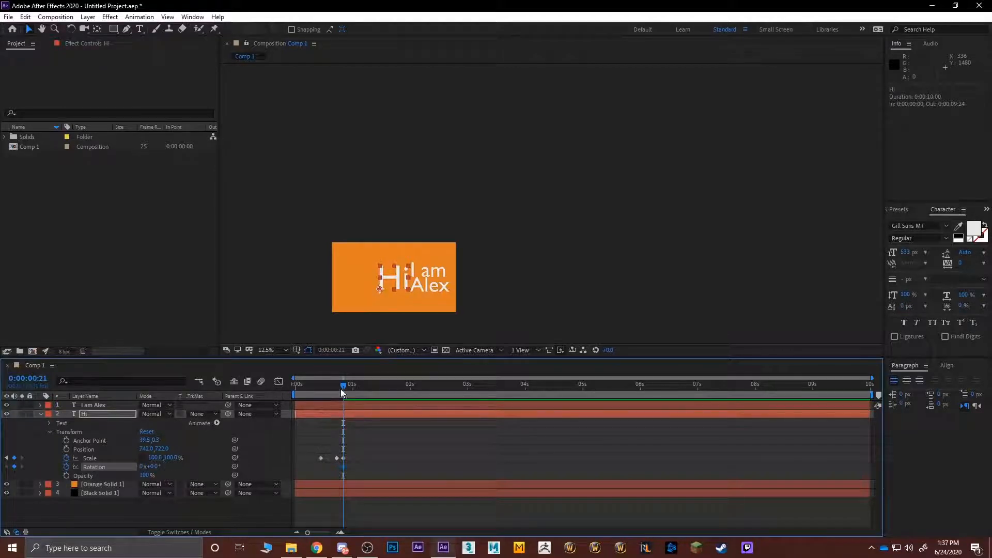
Add a Rotation keyframe of -90° to the "Hi" layer at 0:00:01:00
left_click_drag(341, 393, 352, 391)
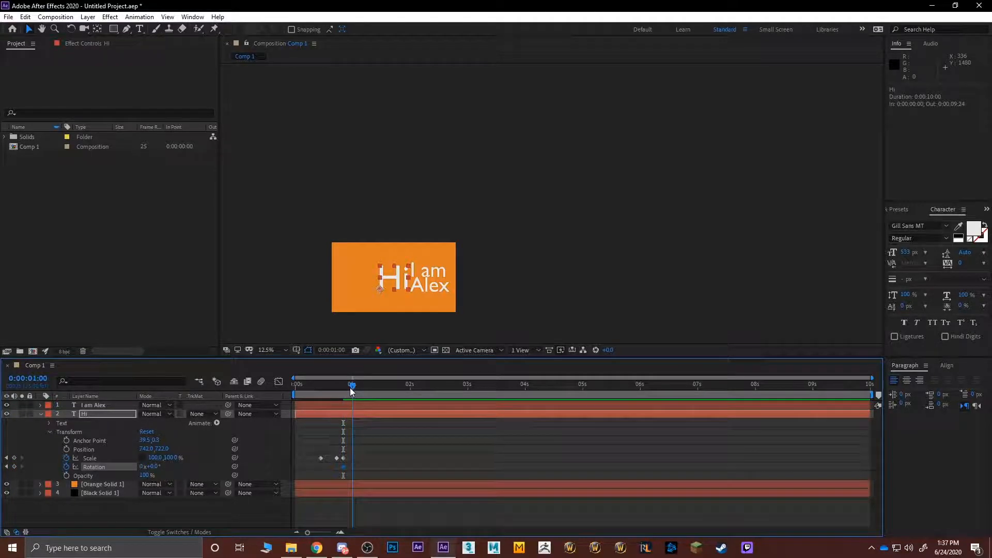
left_click(153, 467)
type("-90")
key("Return")
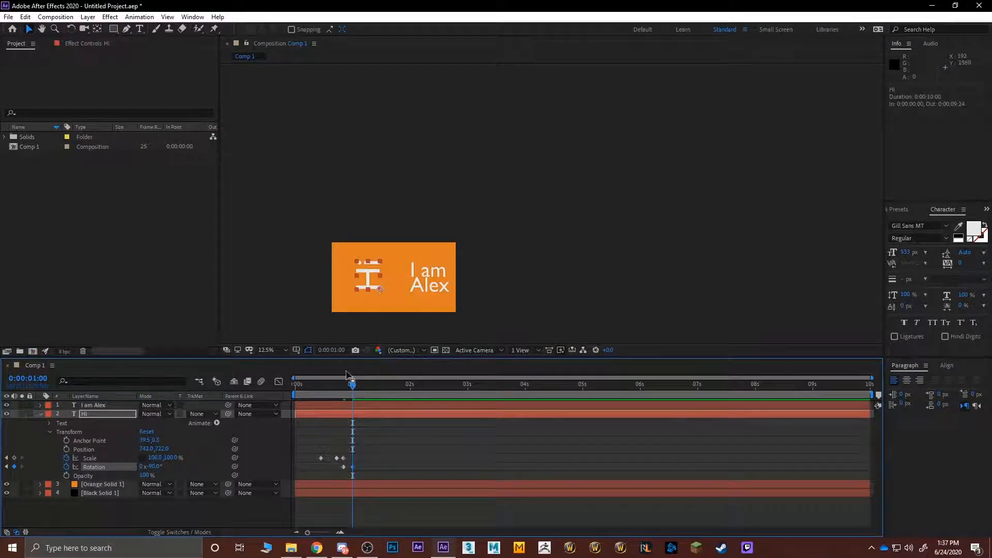
Preview the "Hi" scale and rotation animation from 0:00:00:04 in an enlarged composition view
scroll(343, 305, "up", 1)
key("space")
left_click_drag(393, 277, 609, 147)
scroll(425, 219, "up", 1)
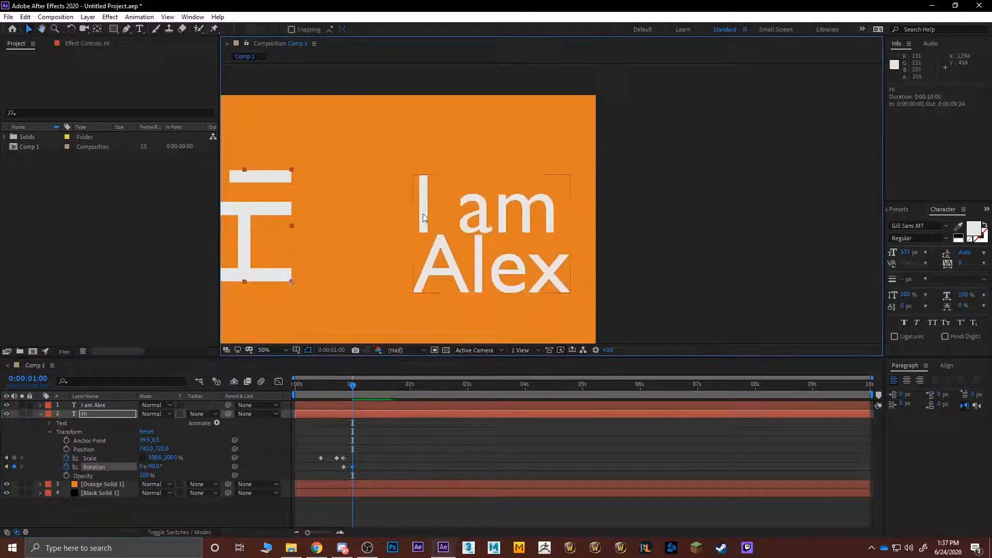
key("space")
left_click_drag(424, 219, 509, 222)
left_click_drag(352, 388, 304, 385)
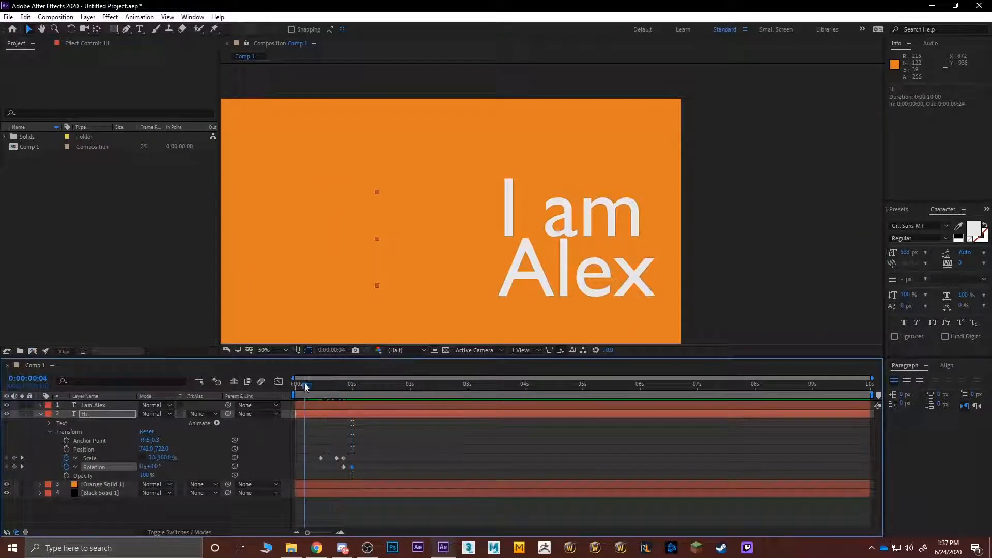
key("space")
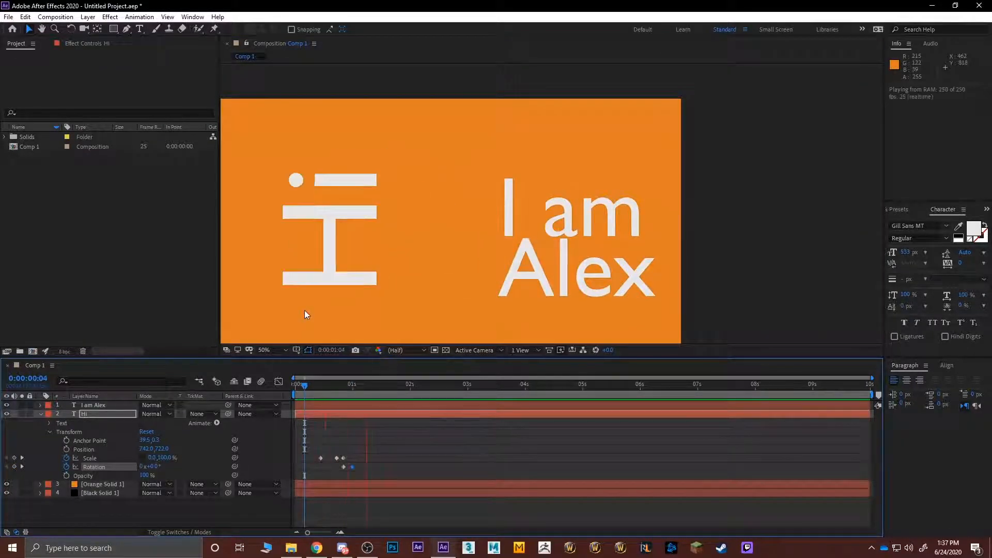
Shift both "Hi" Rotation keyframes together so the first sits at 0:00:01:02, and preview from 0:00:00:10
mouse_move(359, 457)
left_mouse_down()
mouse_move(350, 469)
mouse_move(364, 468)
mouse_move(343, 467)
left_mouse_up()
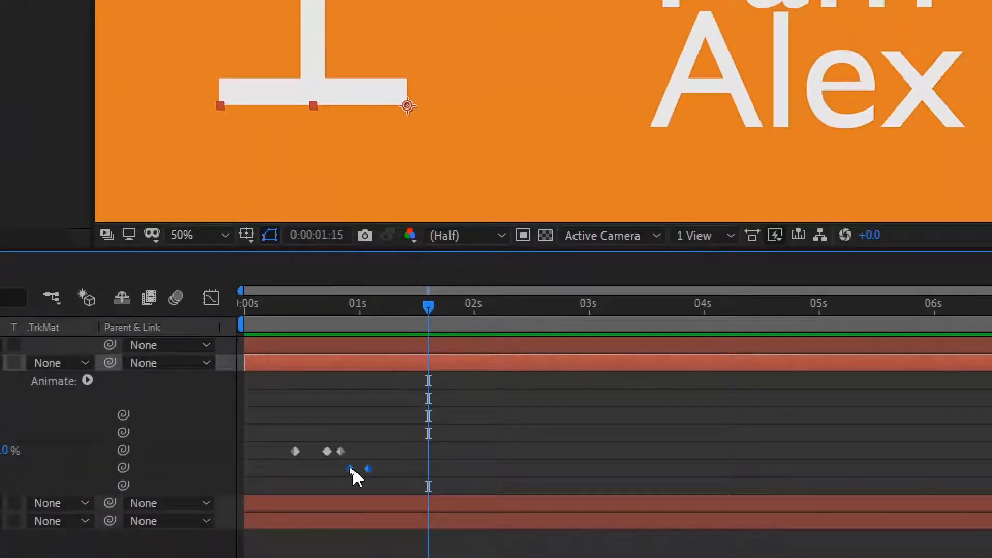
left_click_drag(351, 468, 374, 470)
left_click_drag(348, 312, 308, 312)
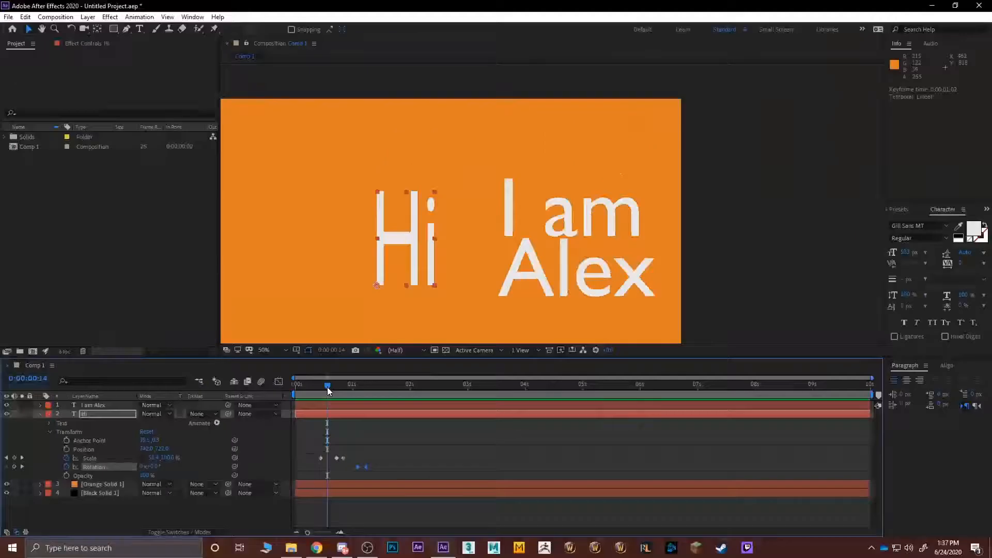
left_click(318, 386)
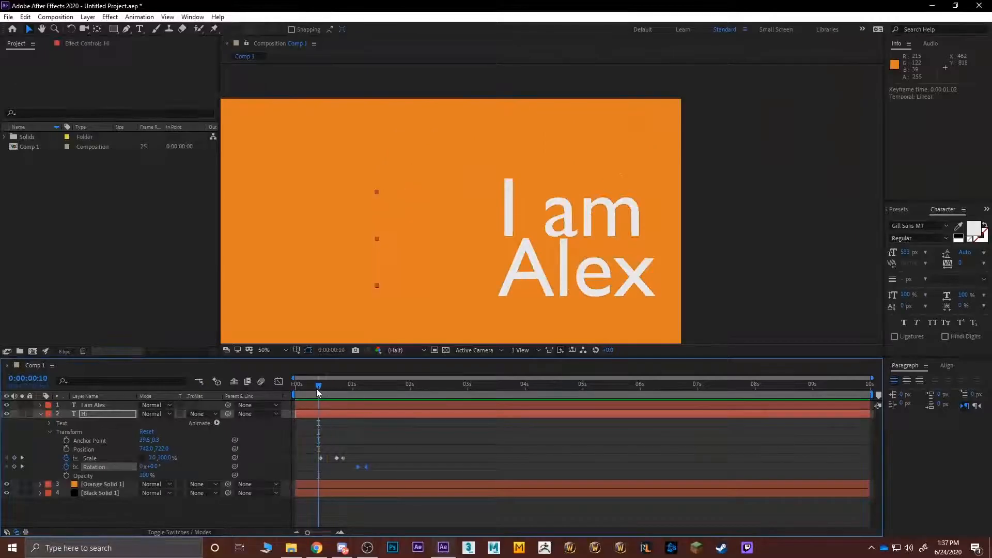
key("space")
key("space")
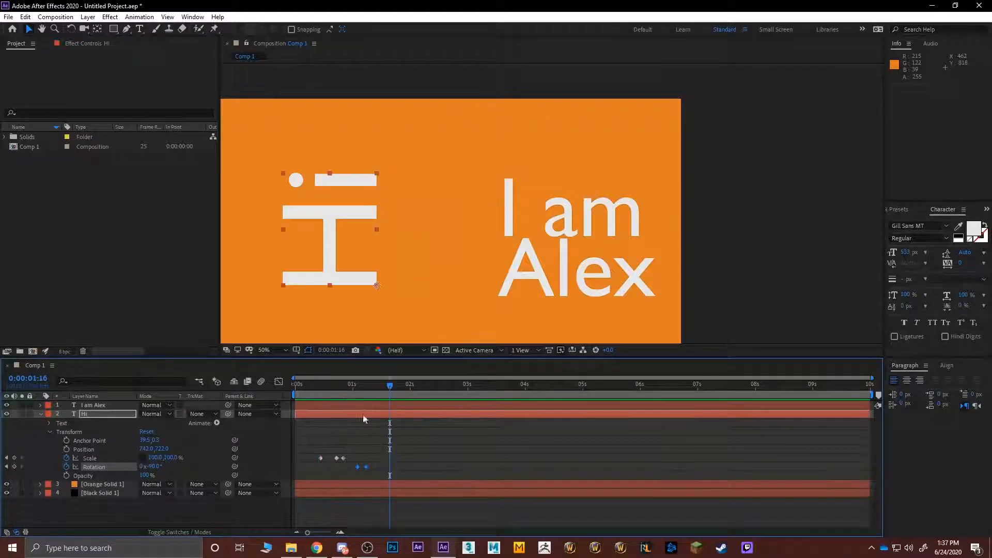
Move the second "Hi" Rotation keyframe to 0:00:01:08 and preview the rotation timing
left_click_drag(335, 386, 371, 393)
left_click_drag(366, 466, 371, 468)
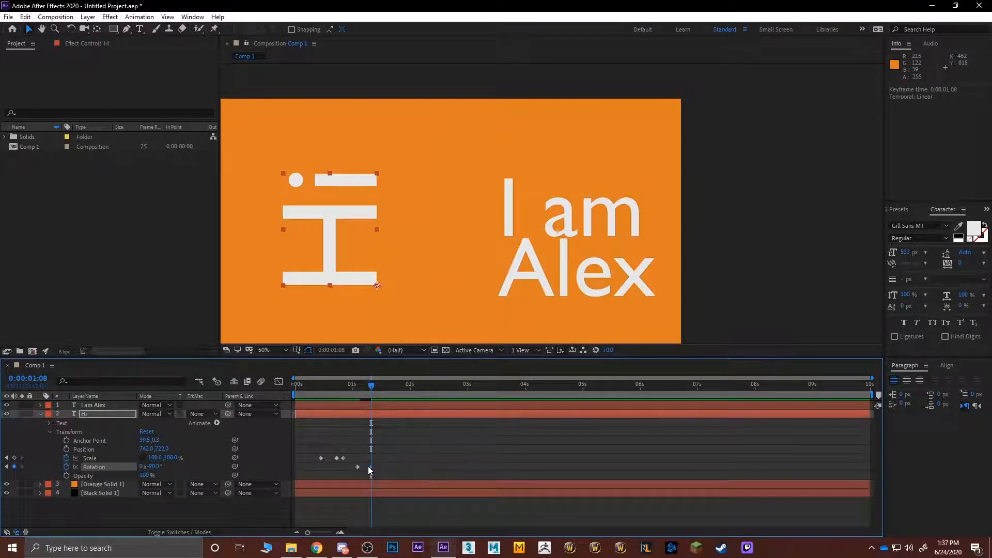
left_click_drag(370, 389, 355, 383)
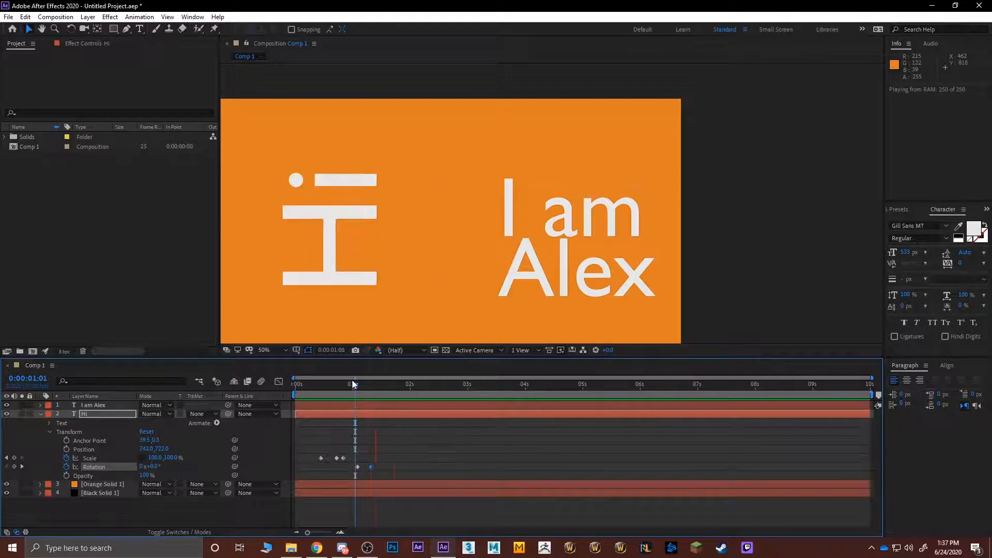
key("space")
mouse_move(374, 384)
left_mouse_down()
mouse_move(314, 393)
mouse_move(370, 390)
left_mouse_up()
key("space")
Move the two-line introductory text directly beside the rotated "Hi", at about position 766, 486
left_click(541, 228)
left_click_drag(541, 228, 447, 236)
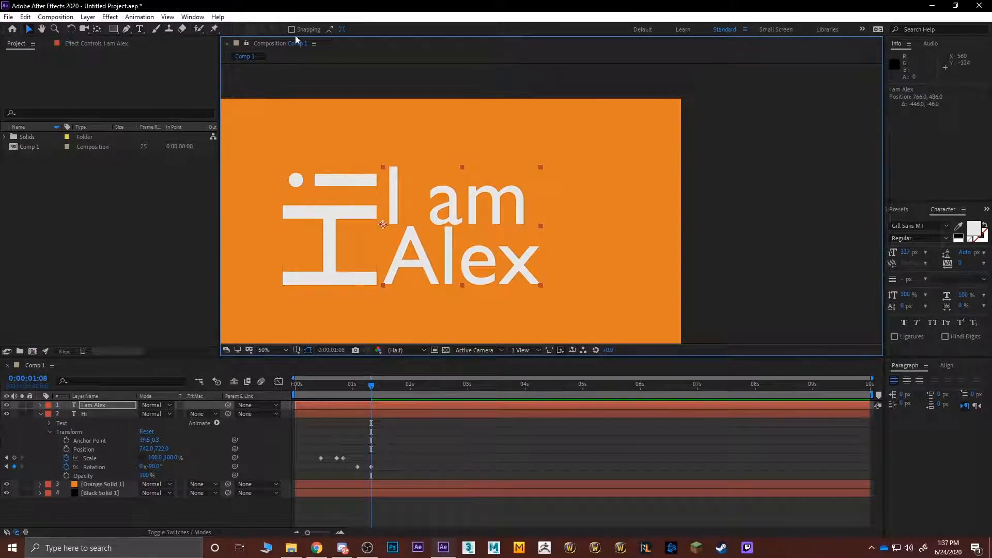
Activate the anchor point tool and inspect the anchor point of the two-line introductory text up close
left_click(98, 29)
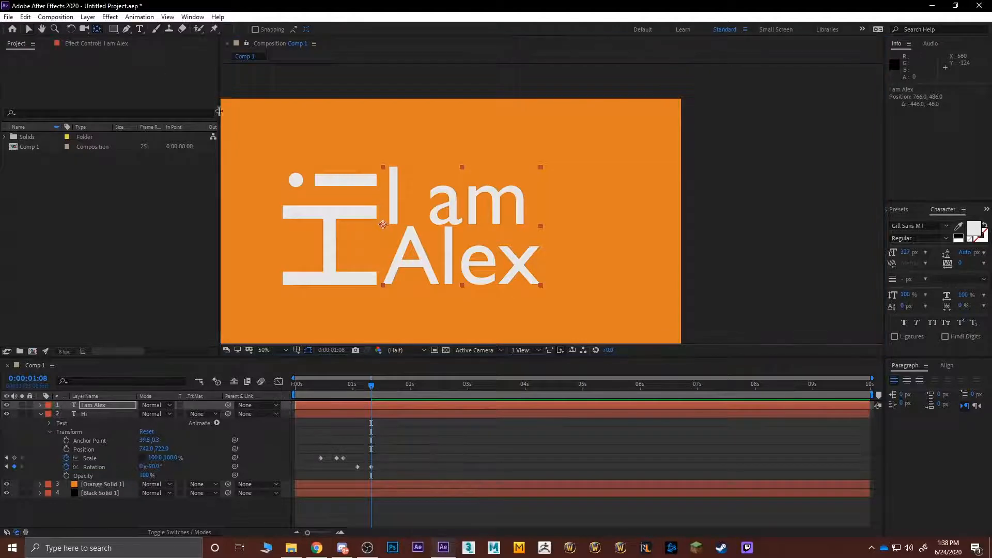
scroll(376, 224, "up", 2)
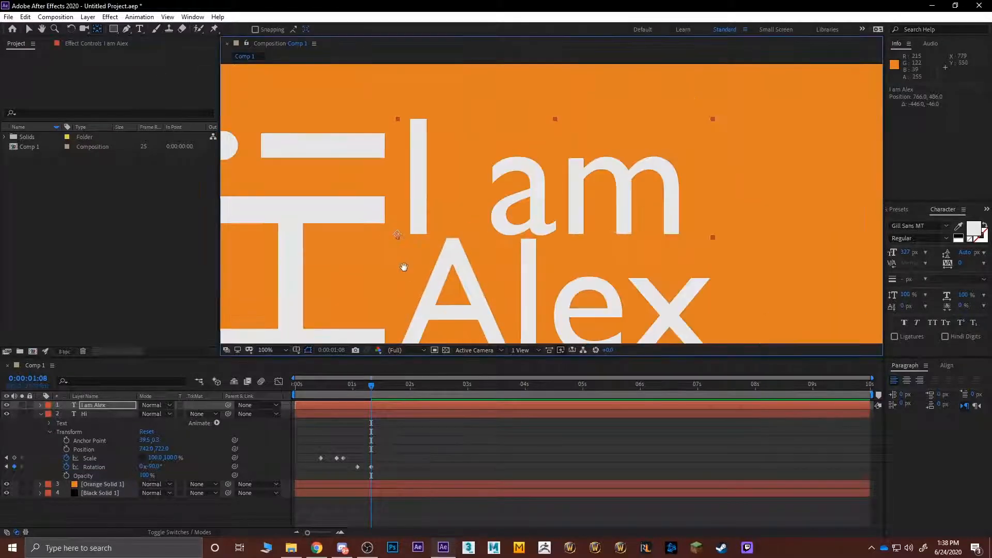
scroll(402, 233, "down", 2)
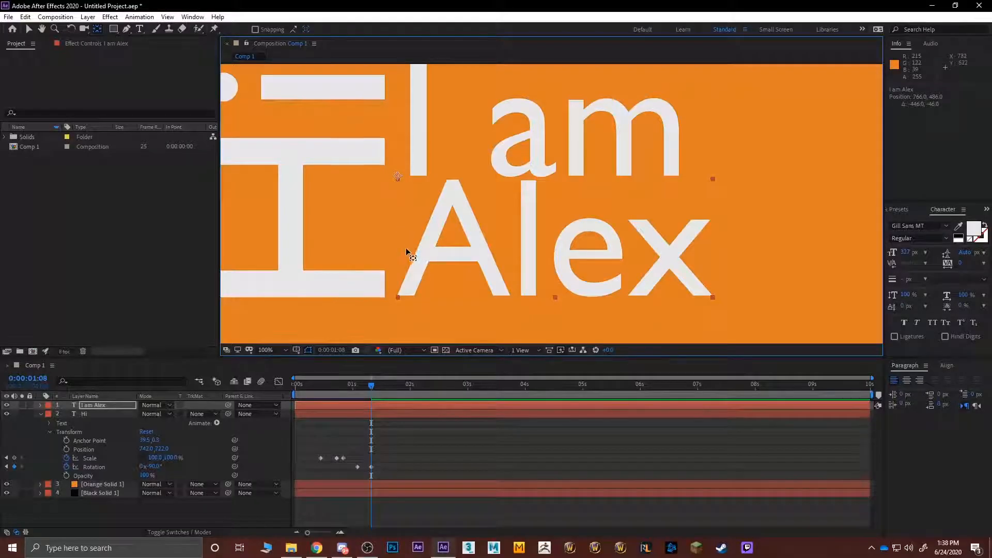
key("comma")
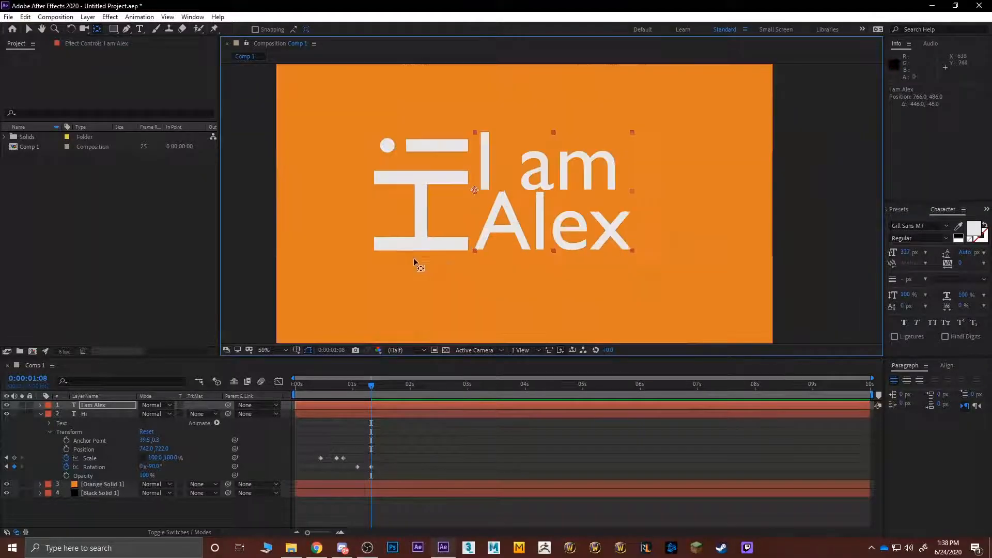
left_click(411, 520)
left_click(102, 406)
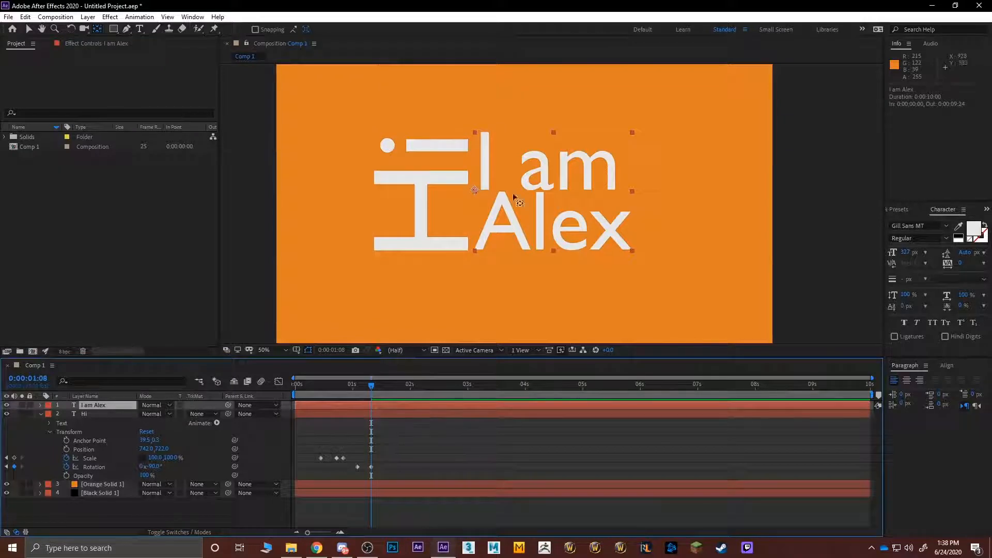
Keyframe the introductory text's Scale at 0:00:01:08 with proportions unlinked and the horizontal value set to 0%
left_click(40, 405)
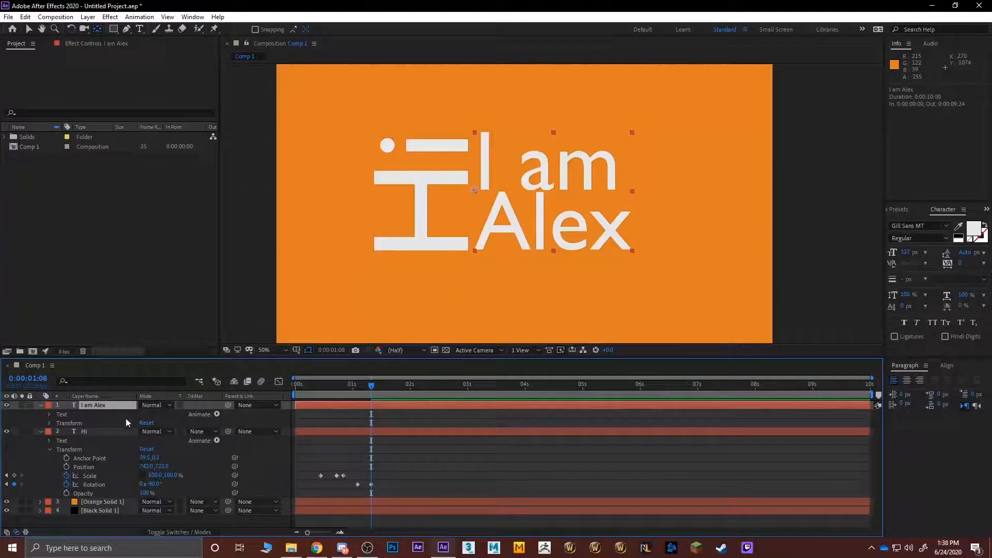
left_click(49, 422)
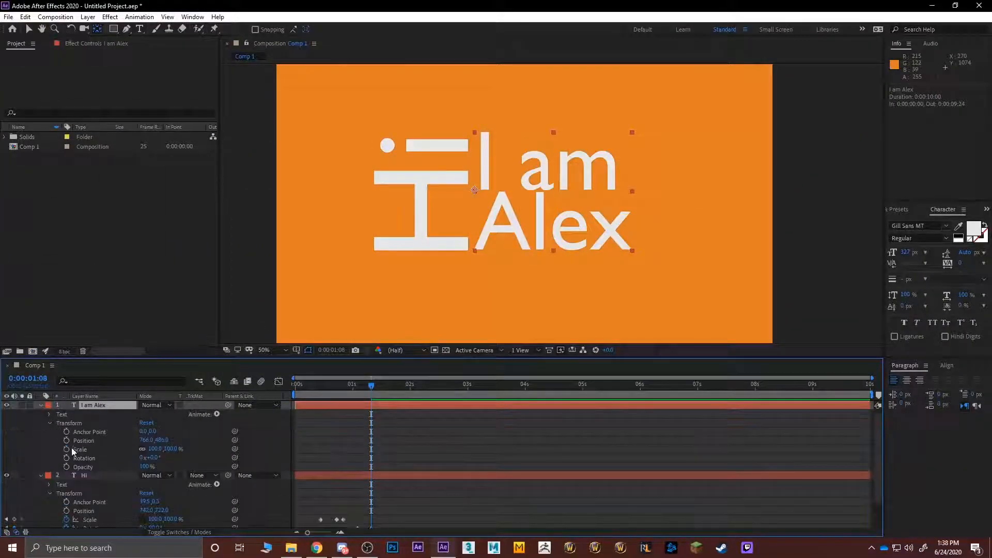
left_click(66, 447)
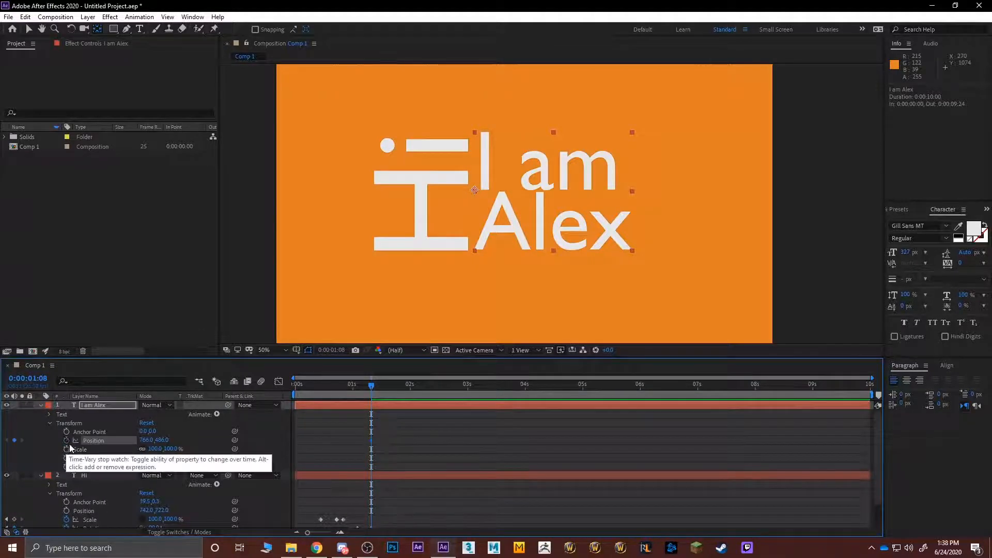
left_click(142, 449)
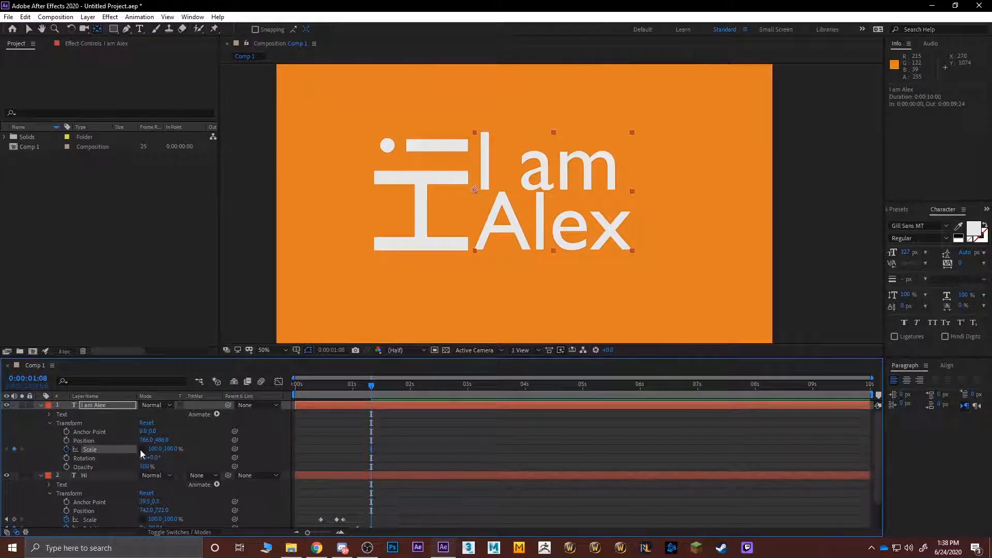
left_click_drag(155, 449, 125, 448)
left_click(156, 449)
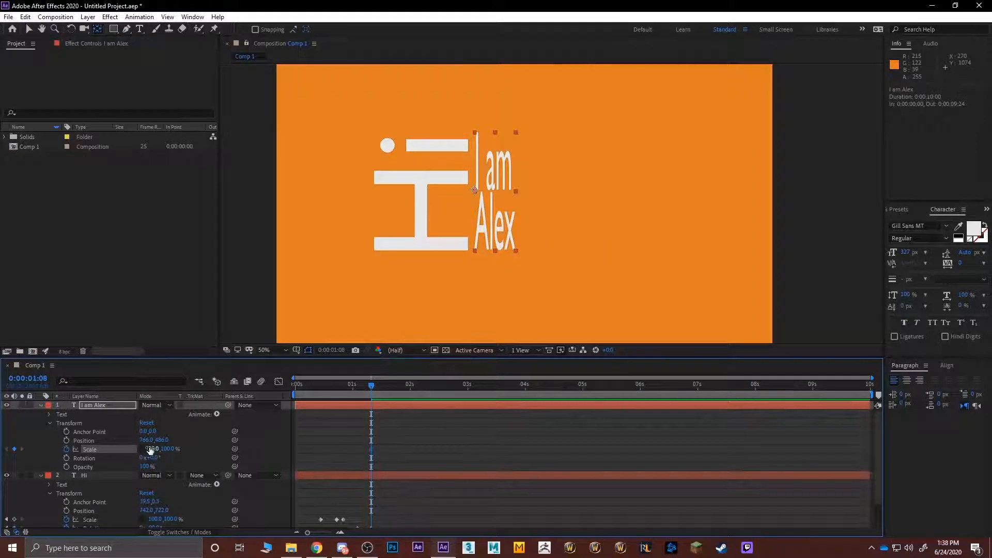
type("0")
key("Return")
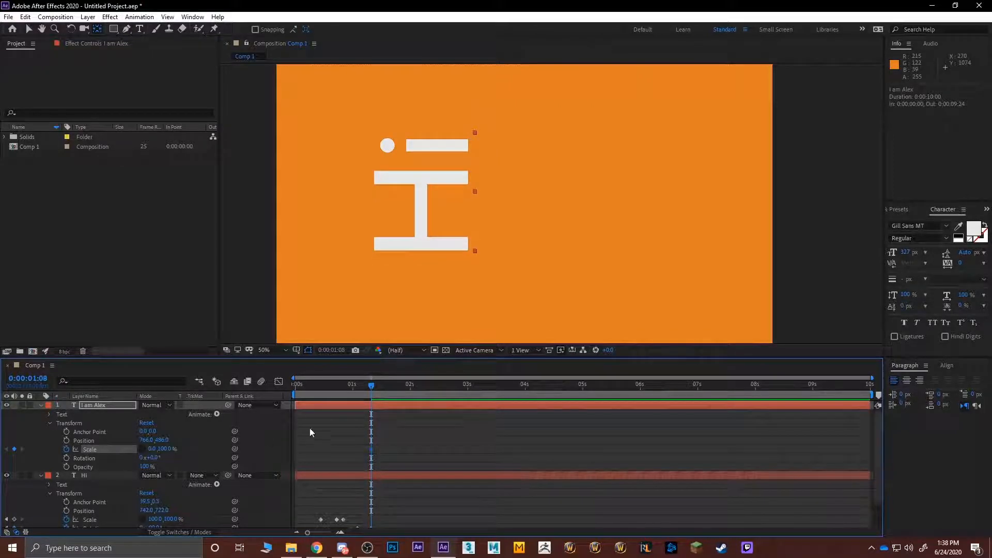
Keyframe the introductory text's horizontal scale to 120% at 0:00:01:14 and 100% at 0:00:01:17
left_click_drag(376, 391, 389, 391)
left_click(156, 449)
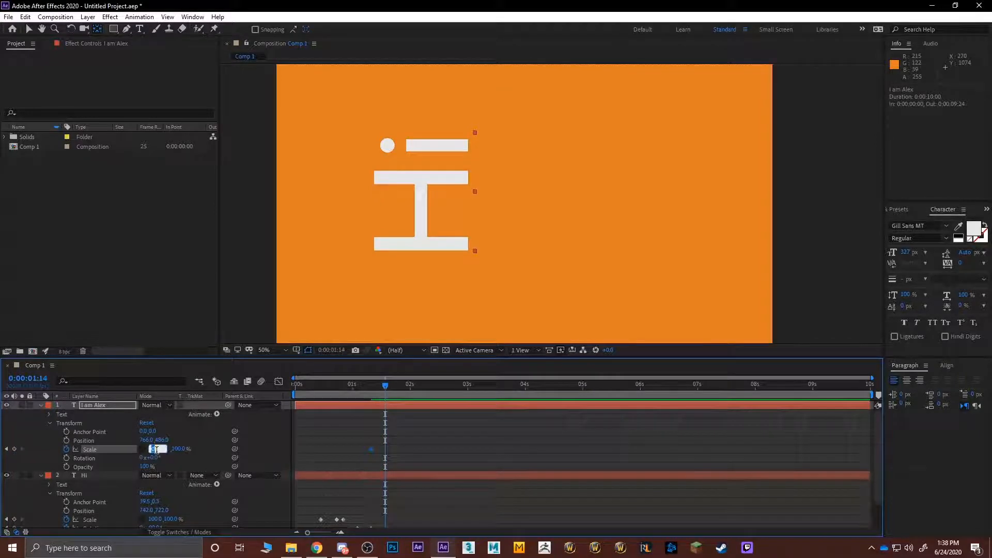
key("Return")
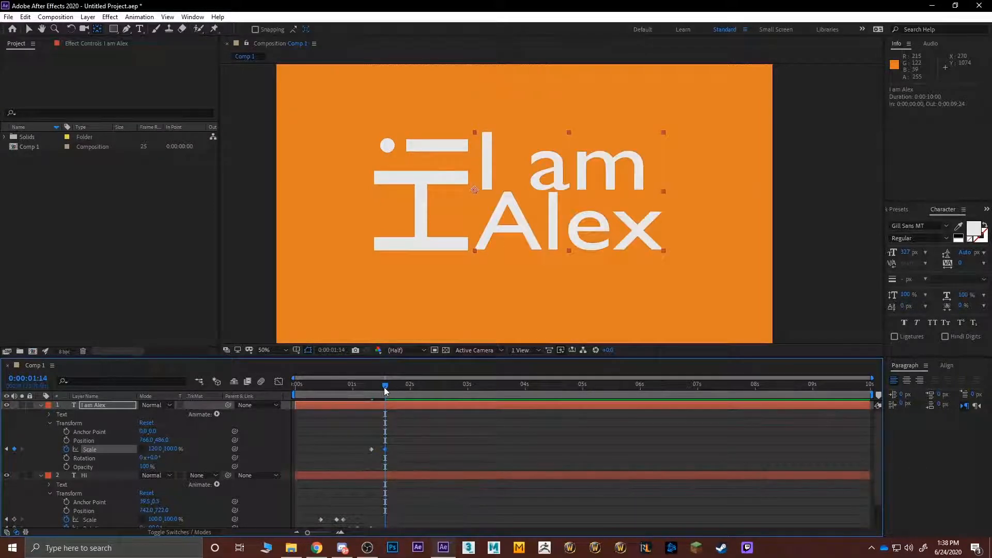
left_click_drag(386, 386, 391, 386)
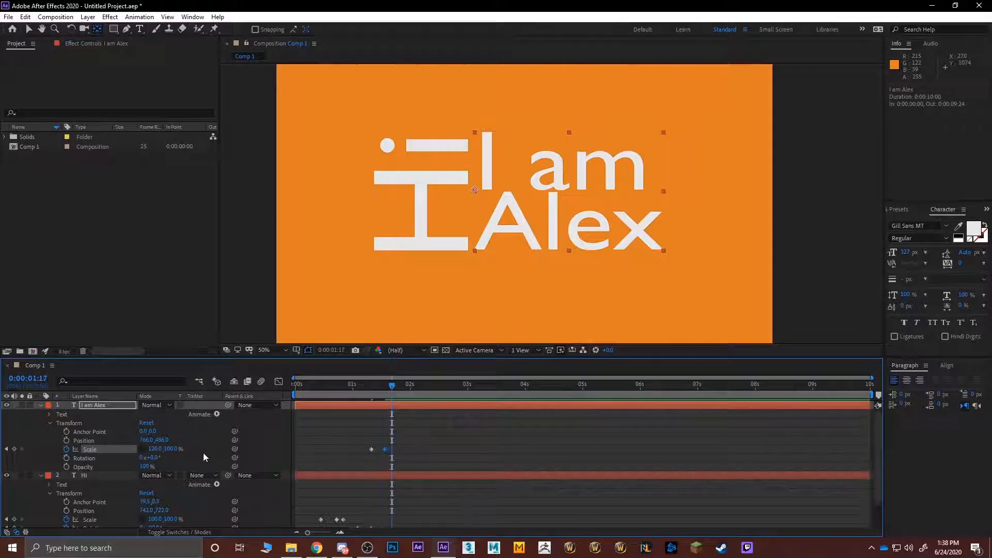
left_click(156, 449)
key("Return")
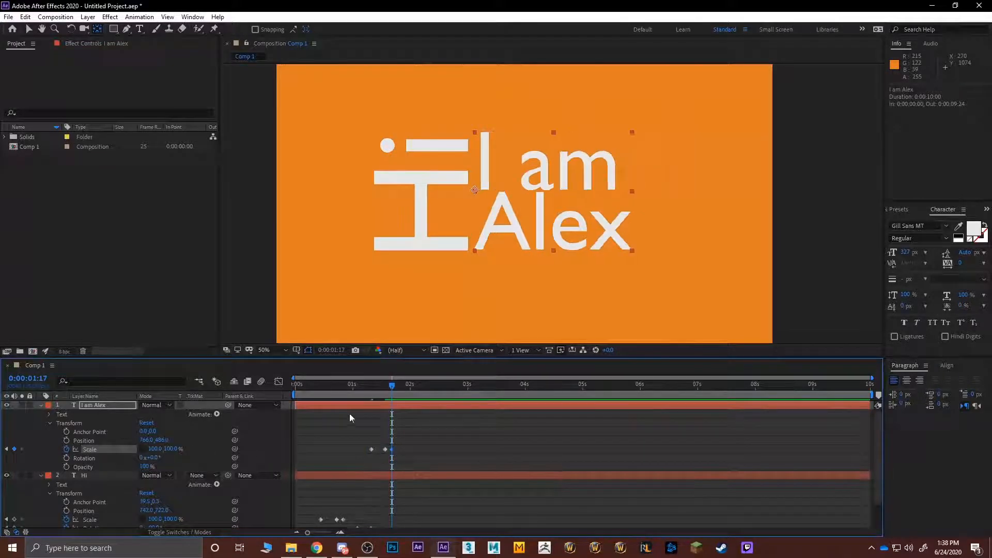
Preview the animation from 0:00:00:07 and view the whole composition at 25%
left_click_drag(392, 385, 312, 388)
key("space")
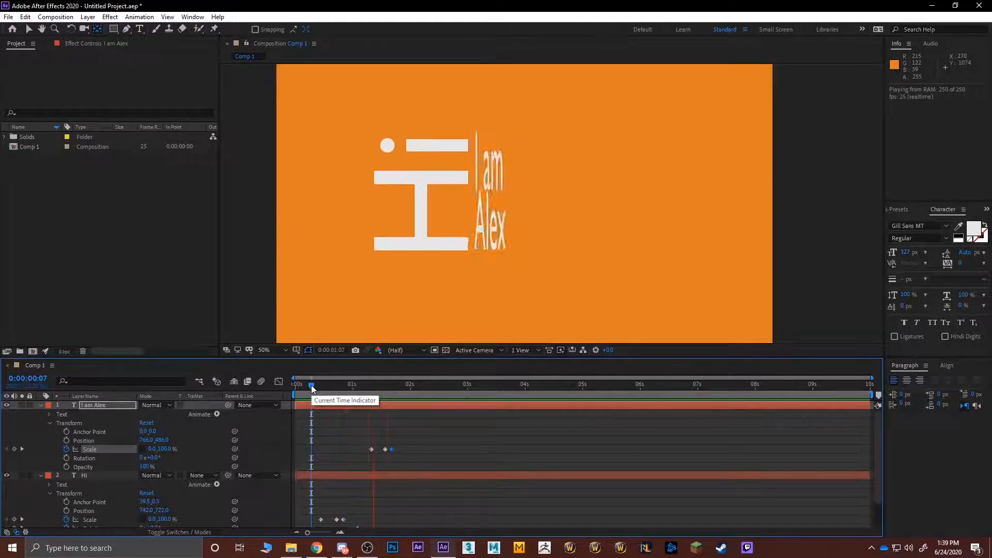
key("space")
scroll(496, 270, "down", 2)
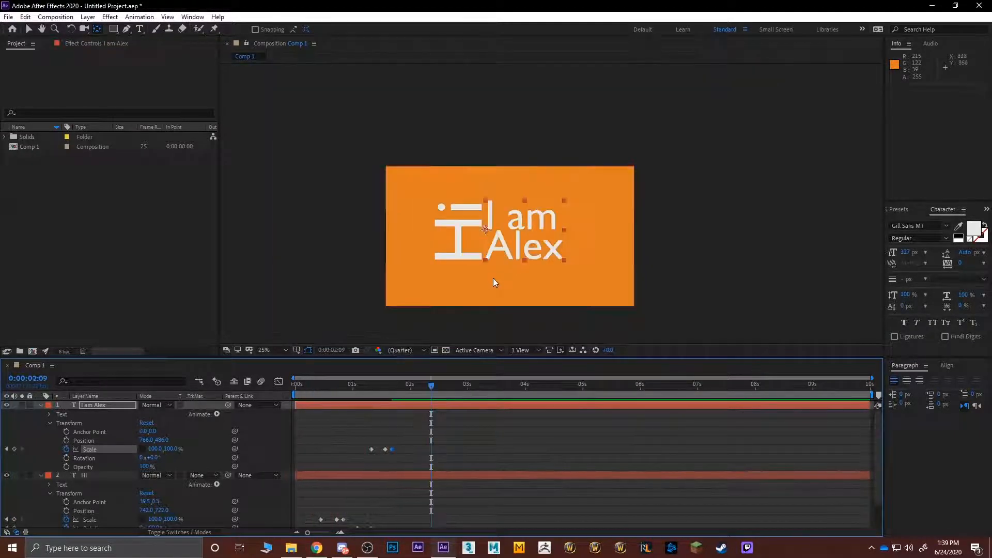
scroll(494, 278, "up", 2)
scroll(551, 276, "down", 1)
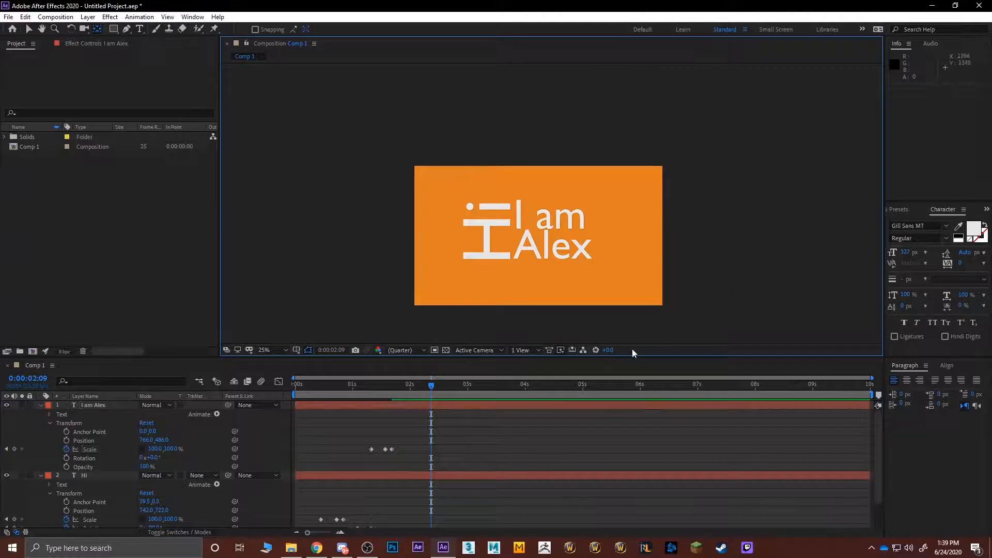
left_click_drag(483, 284, 441, 265)
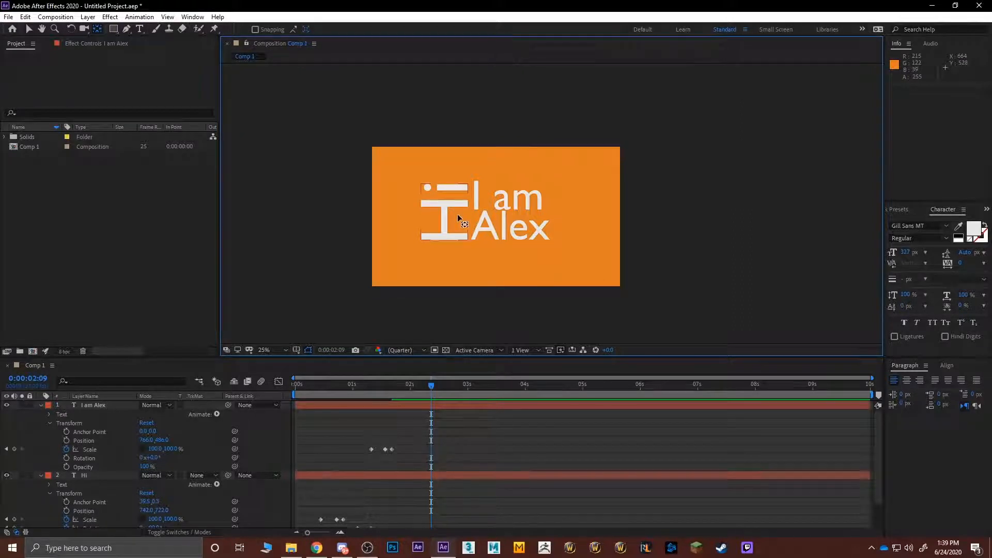
Collapse the properties of the introductory text and "Hi" layers in the timeline
scroll(115, 456, "down", 1)
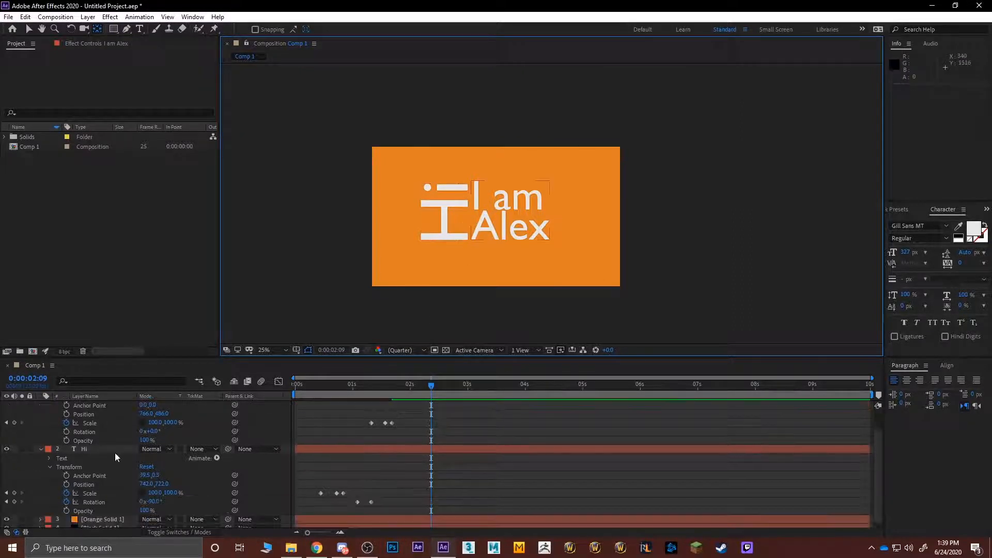
scroll(113, 460, "up", 3)
scroll(113, 455, "up", 2)
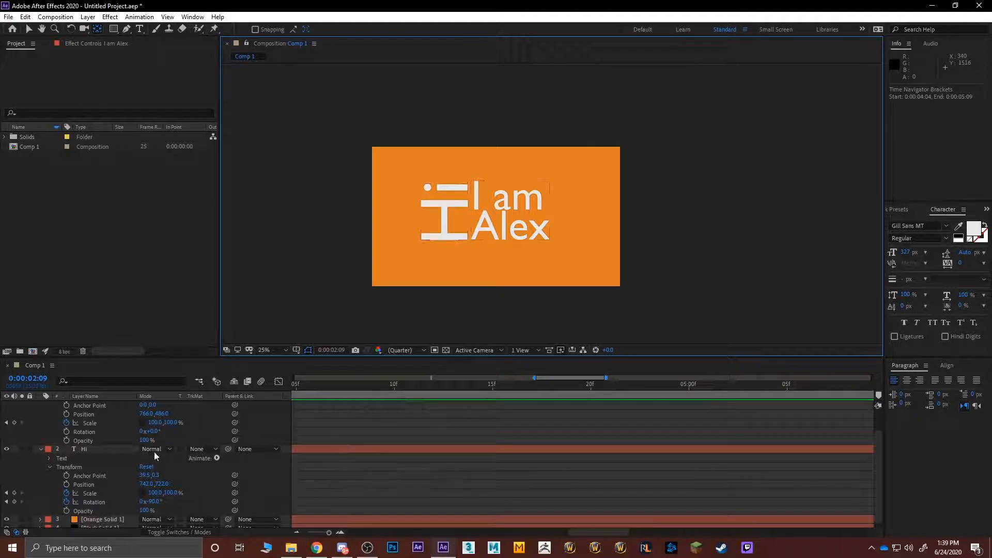
scroll(98, 450, "up", 1)
left_click(41, 406)
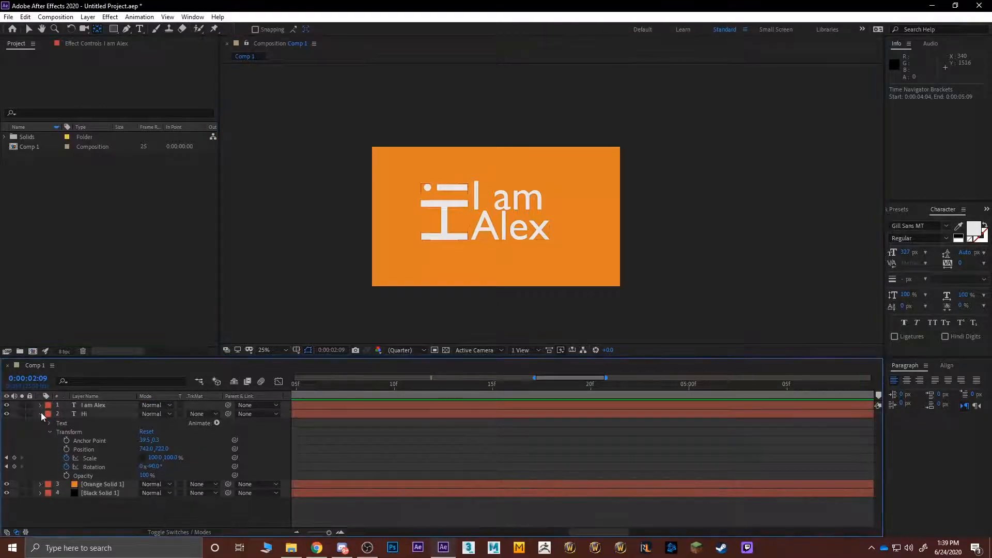
left_click(41, 414)
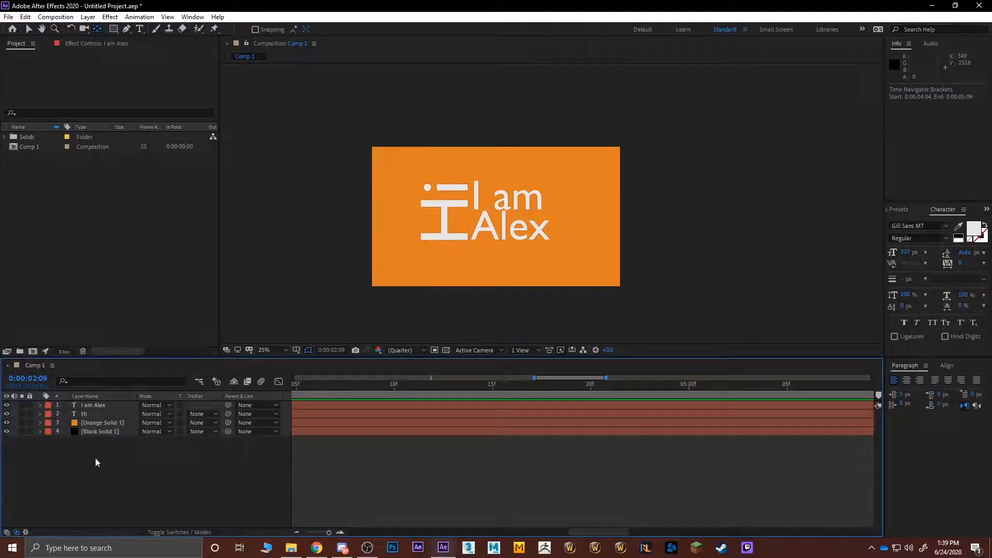
left_click(314, 407)
left_click(312, 413)
left_click(314, 422)
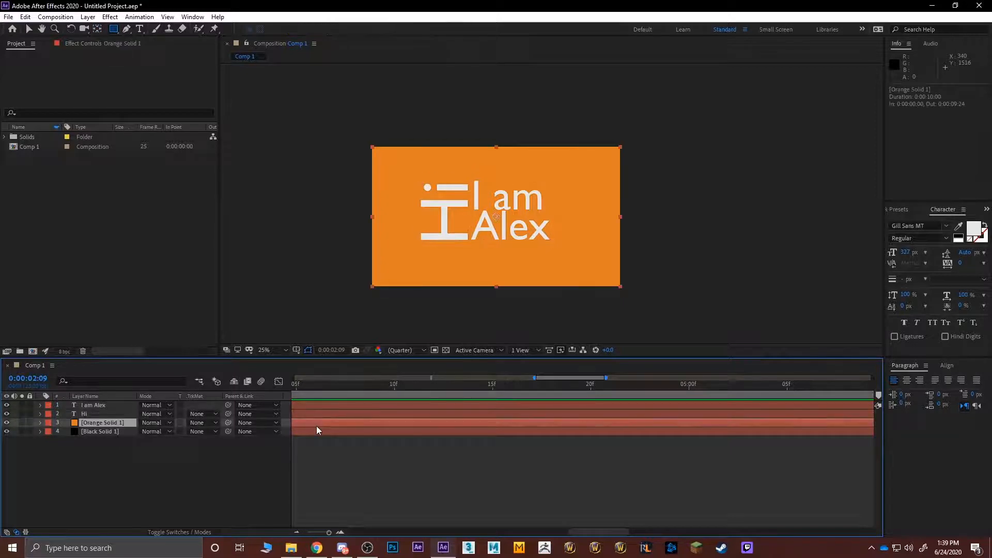
left_click(133, 447)
left_click(110, 437)
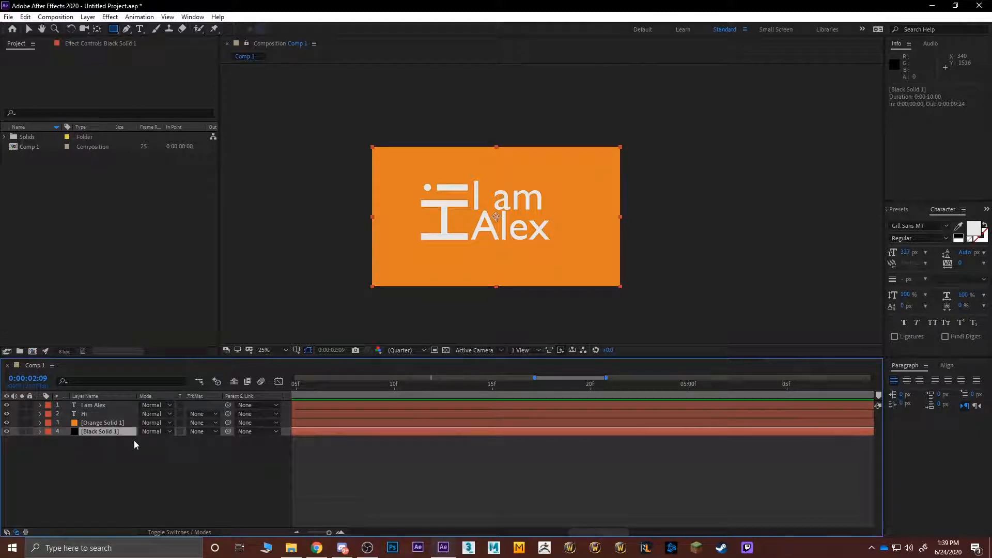
left_click(127, 460)
left_click(98, 432)
mouse_move(99, 432)
left_mouse_down()
mouse_move(99, 402)
mouse_move(101, 445)
left_mouse_up()
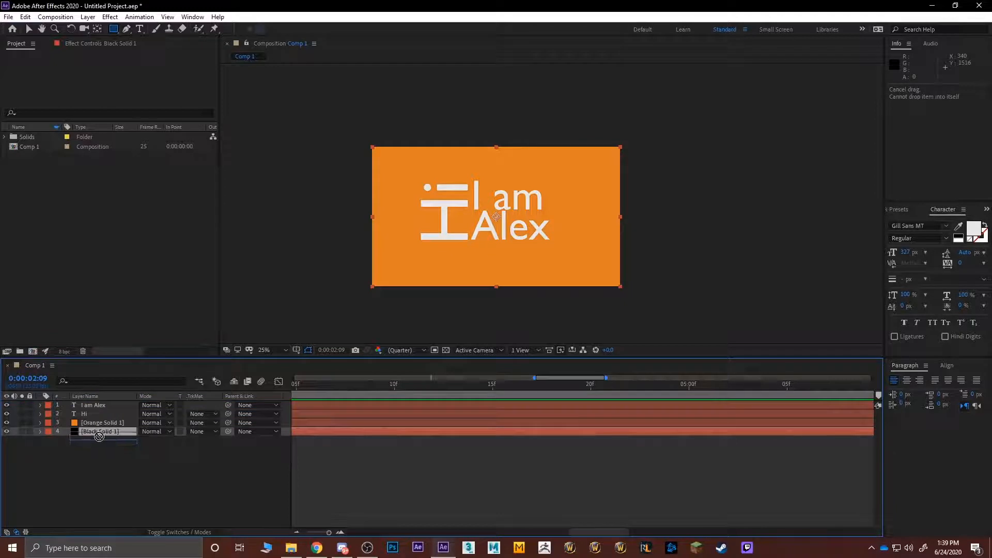
left_click(103, 455)
Trim the ends of both text layers and the orange solid to 0:00:01:18, with the full 10-second timeline in view
left_click(311, 405)
left_click(311, 422, "ctrl")
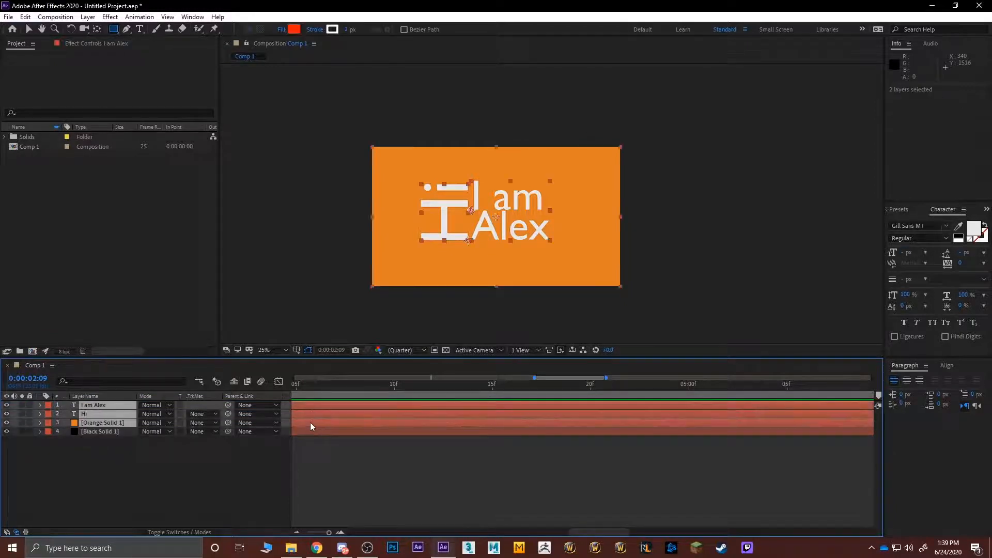
left_click(365, 386)
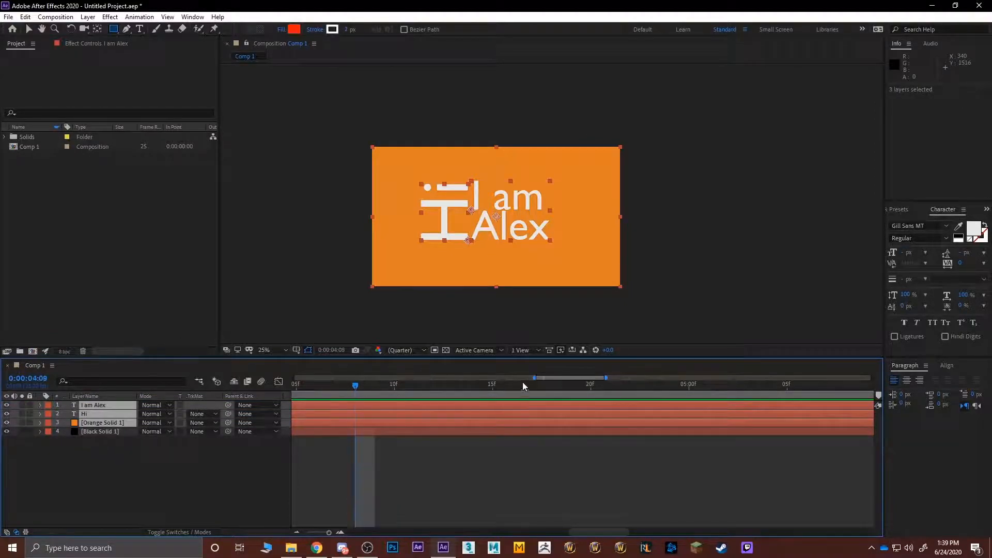
left_click_drag(532, 376, 293, 376)
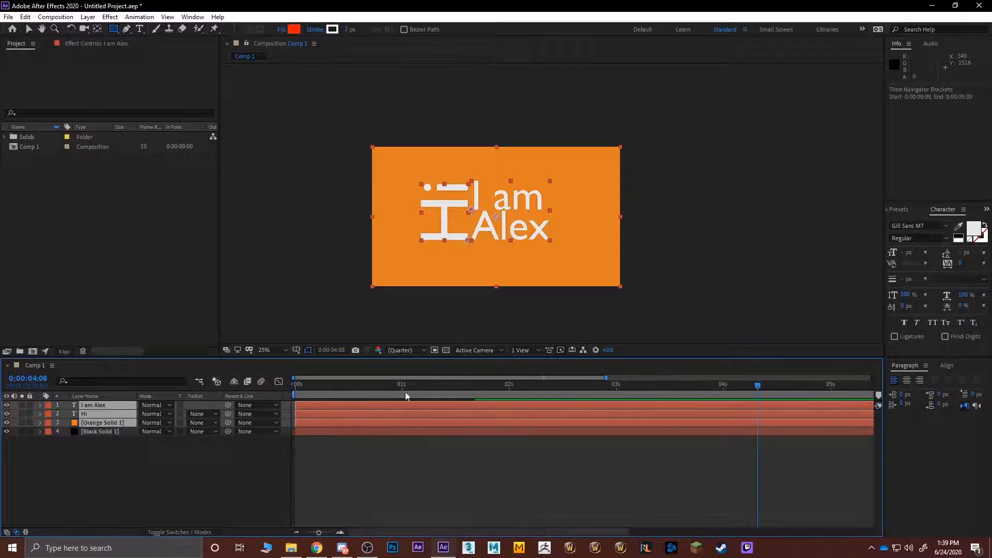
left_click_drag(608, 378, 872, 378)
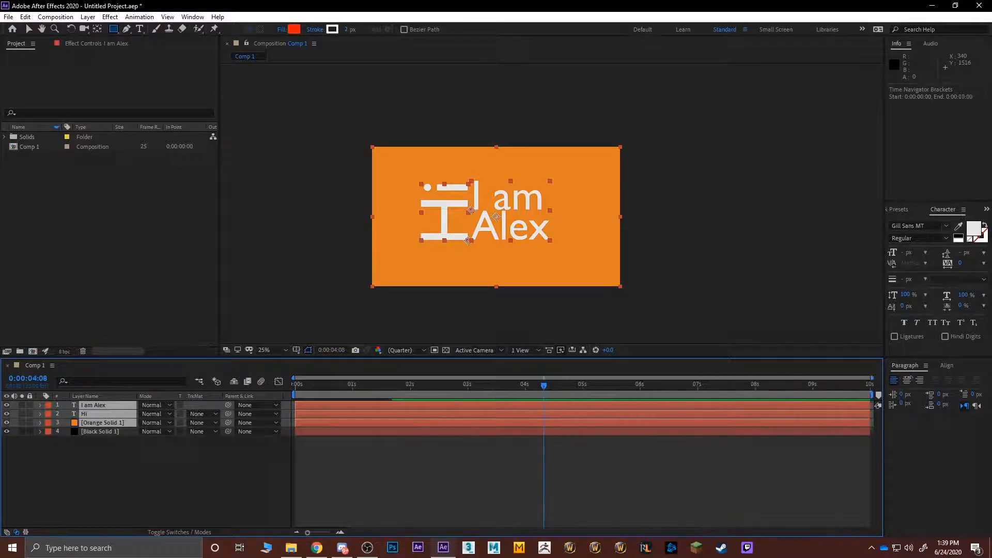
left_click_drag(543, 387, 394, 386)
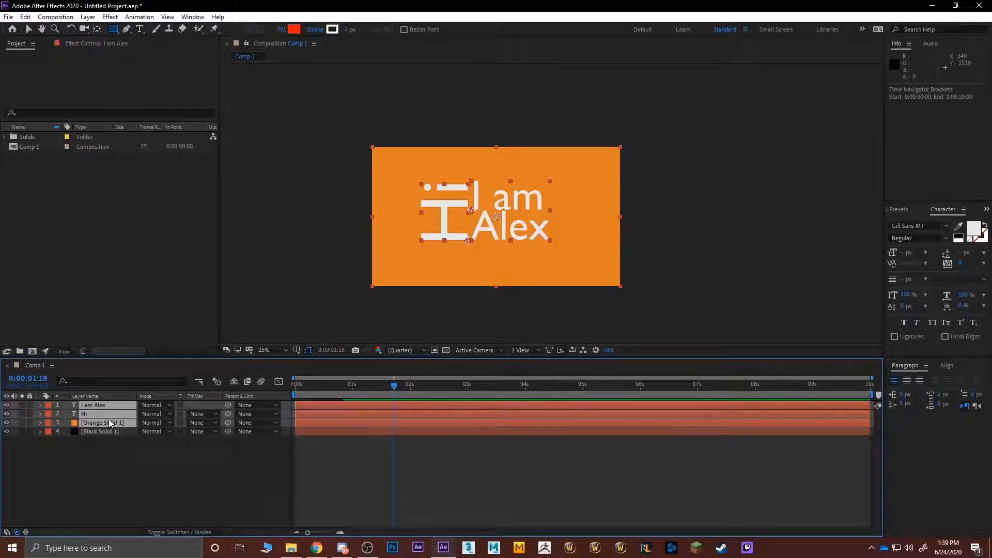
key("alt+bracketright")
mouse_move(392, 387)
left_mouse_down()
mouse_move(411, 387)
mouse_move(396, 386)
left_mouse_up()
Place the black solid above all other layers and trim its start to 0:00:01:18
left_click(158, 495)
left_click_drag(101, 433, 97, 404)
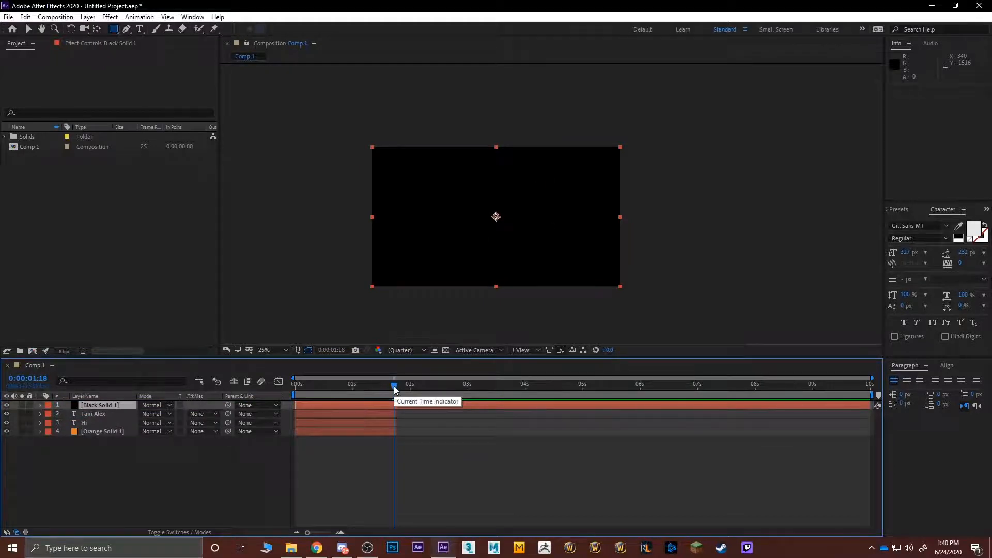
key("alt+bracketleft")
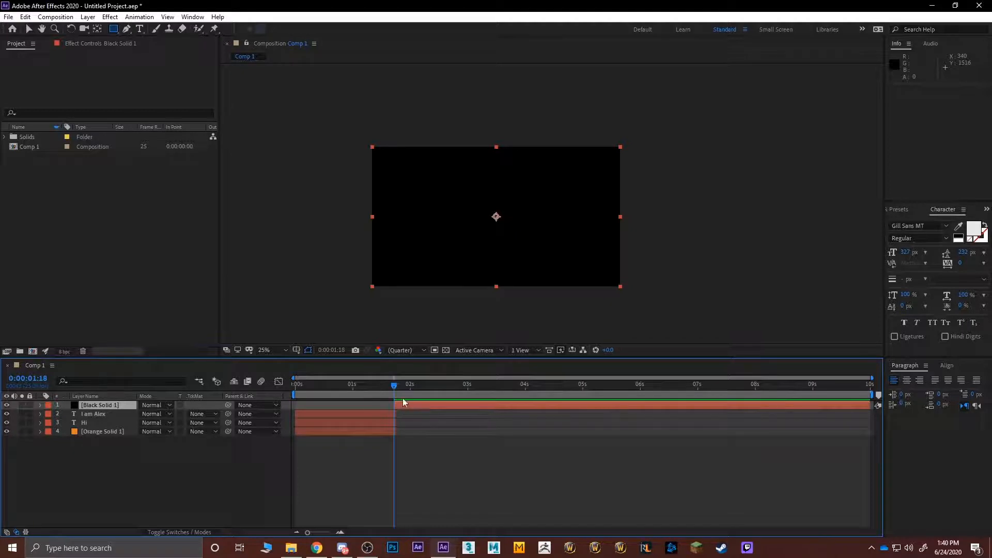
Move the black solid horizontally out of the frame to position 2880, 540, flush with the composition's right edge, and expand its layer properties
key("v")
left_click_drag(459, 253, 708, 255)
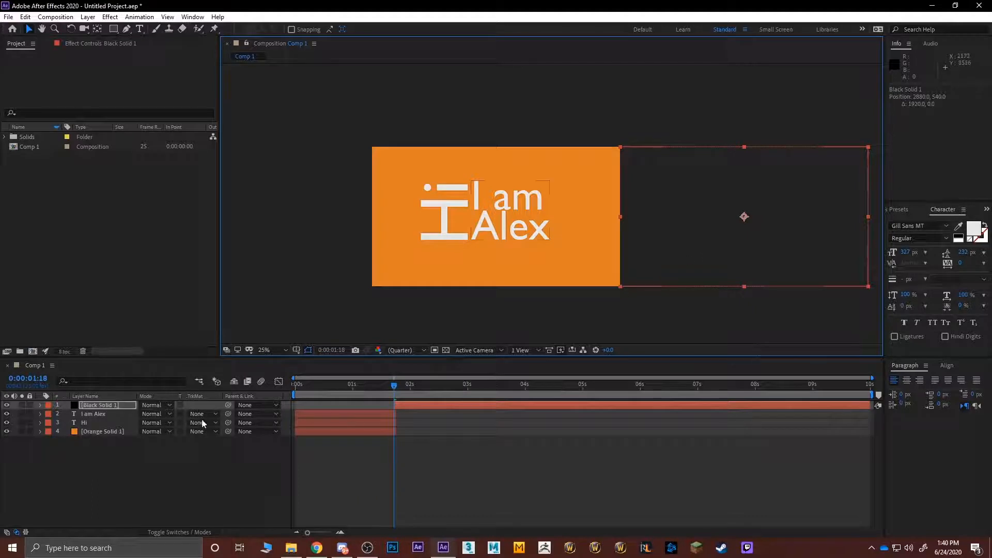
left_click(39, 405)
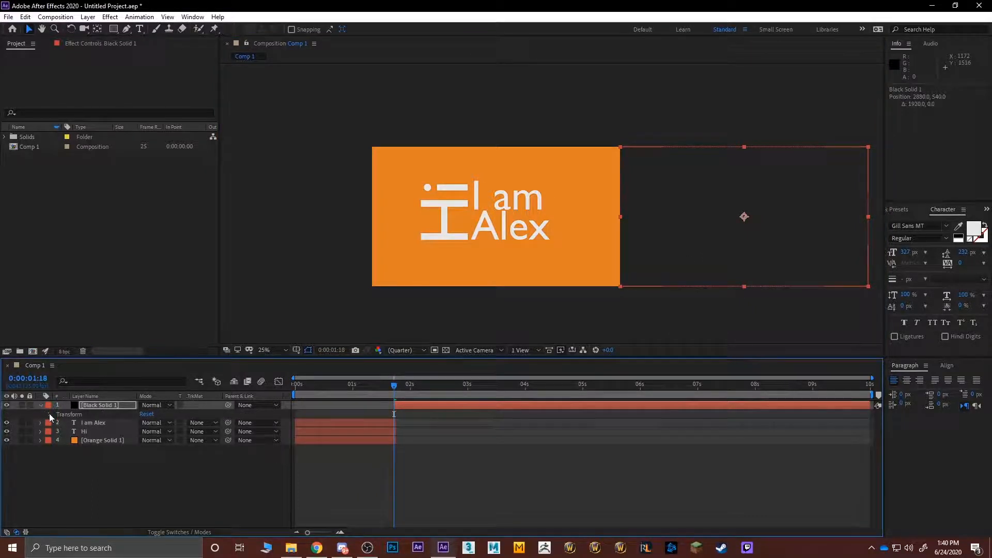
Animate the black solid's Position from its off-frame keyframe at 0:00:01:18 to 960, 540 at 0:00:02:00, covering the composition
left_click(50, 414)
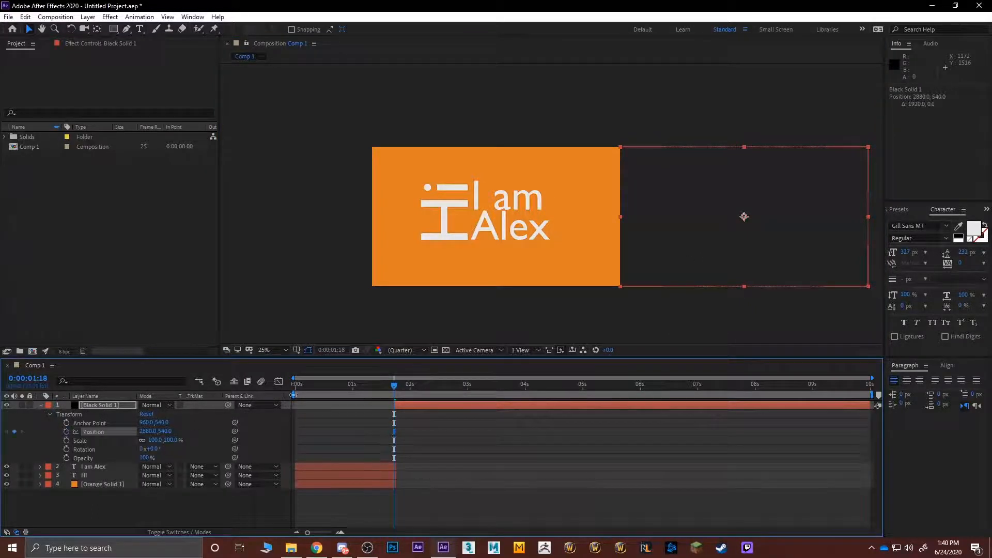
left_click_drag(400, 384, 409, 385)
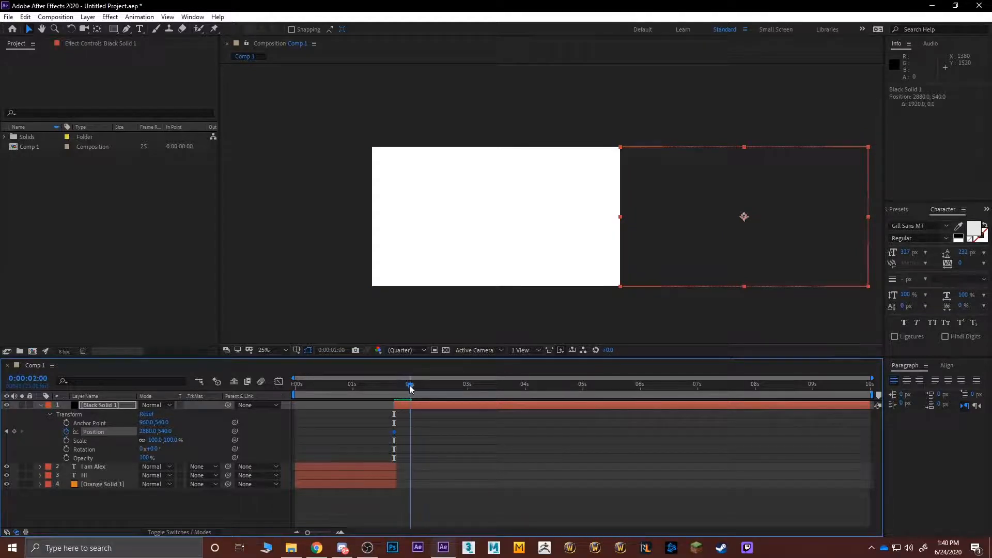
left_click_drag(708, 259, 484, 251)
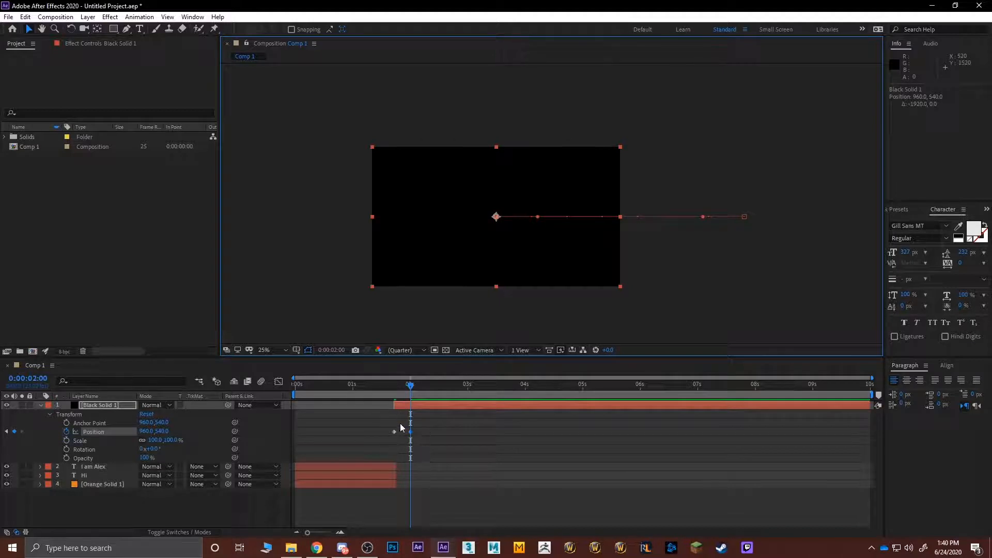
Extend the ends of both text layers and the orange solid slightly past the 2-second mark
left_click_drag(409, 387, 385, 386)
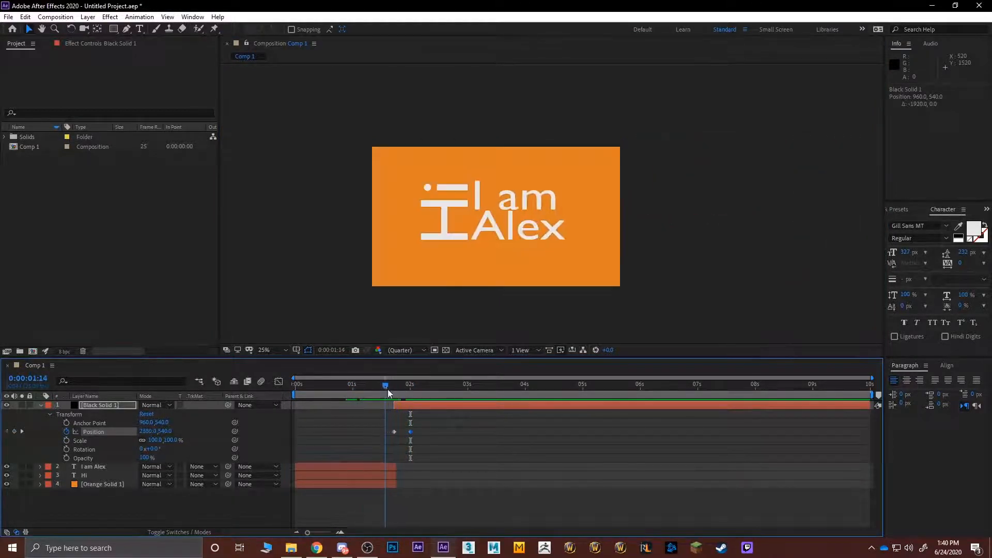
left_click(383, 469)
left_click(386, 482, "shift")
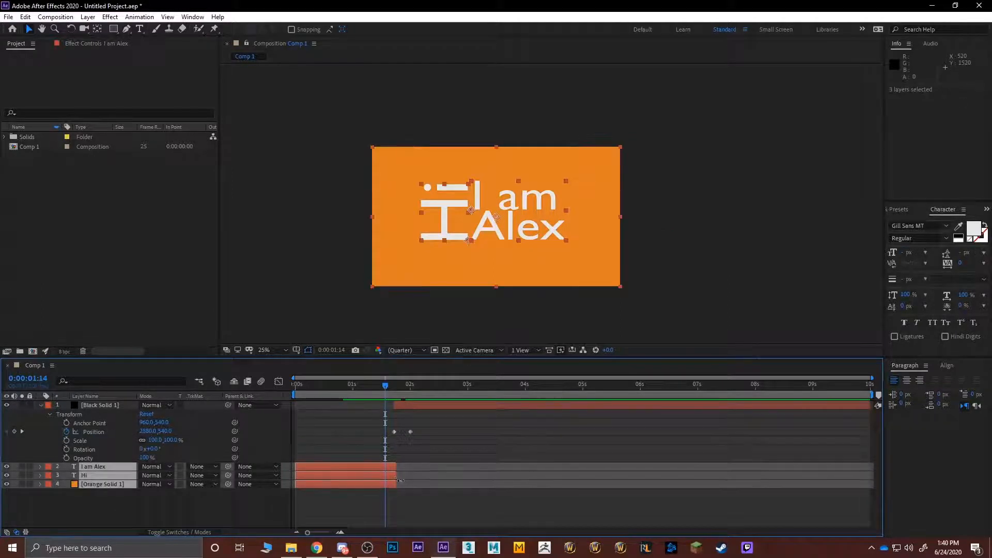
left_click_drag(397, 477, 417, 477)
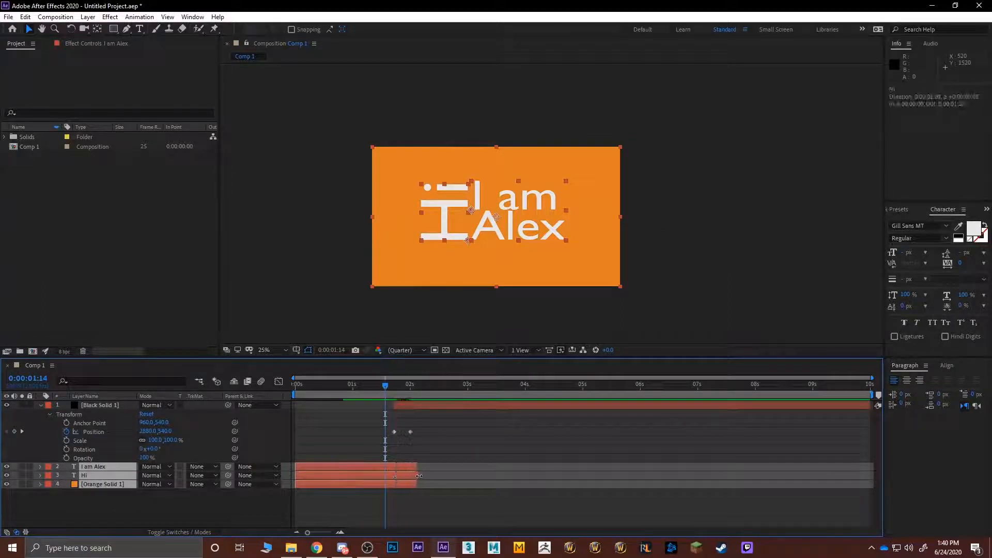
Preview the black solid sliding over the orange scene
left_click_drag(385, 387, 406, 397)
key("space")
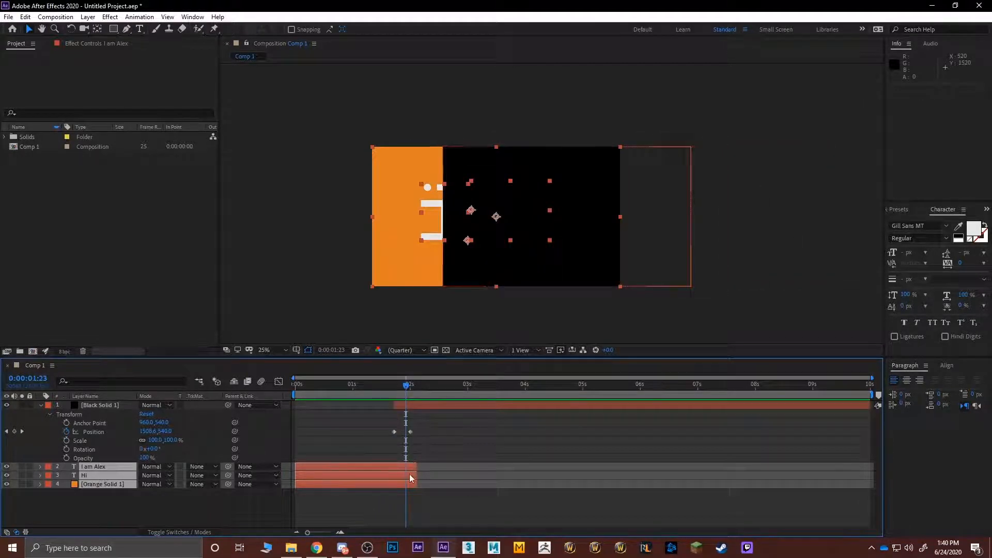
left_click(403, 408)
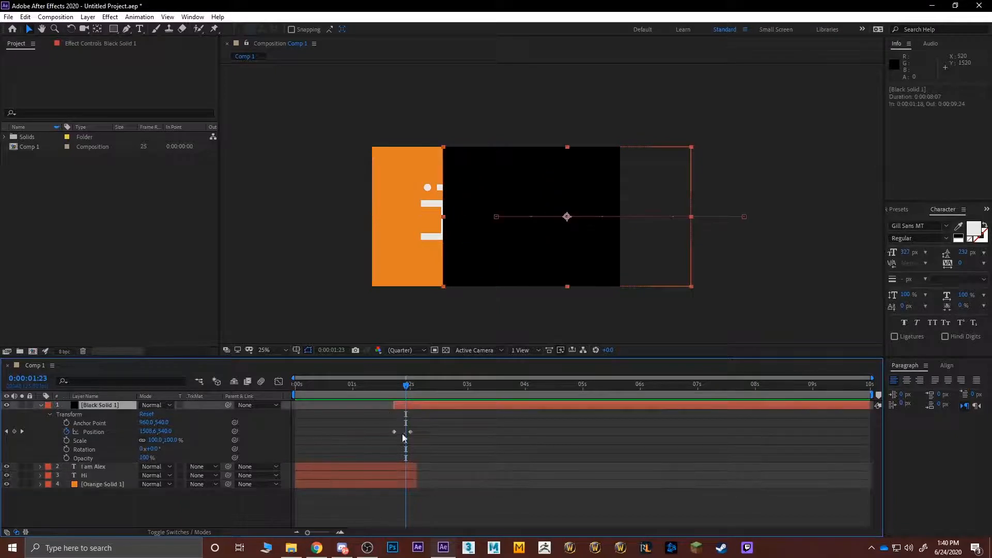
mouse_move(404, 387)
left_mouse_down()
mouse_move(395, 385)
mouse_move(411, 388)
left_mouse_up()
key("space")
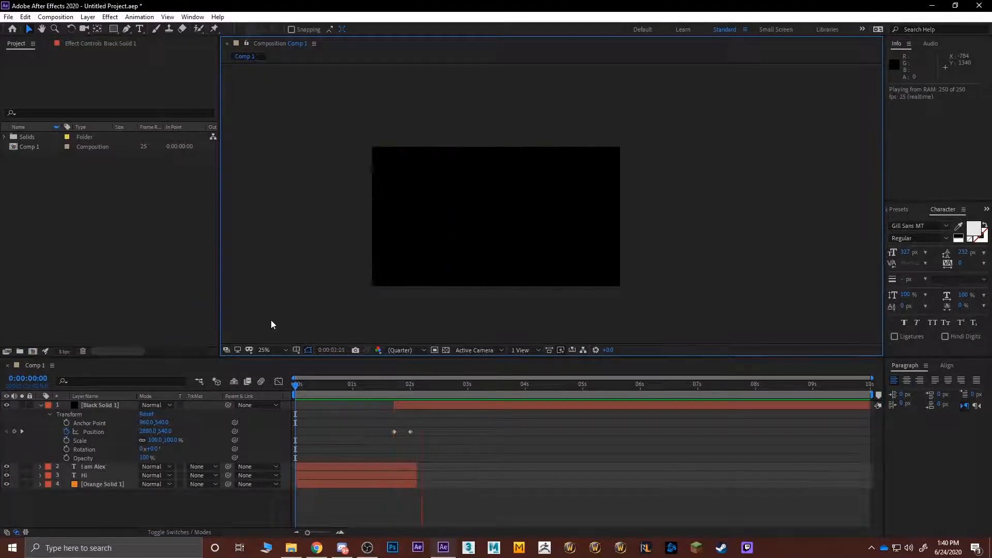
key("space")
Add a text layer reading "I am 28 years Old" on three lines over the black solid at 0:00:02:02
left_click_drag(431, 386, 416, 385)
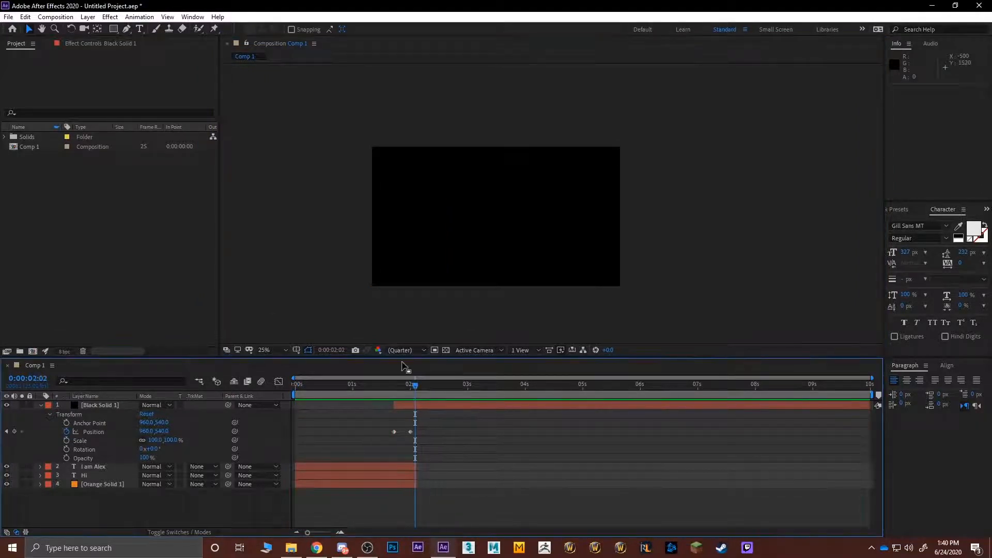
left_click(40, 405)
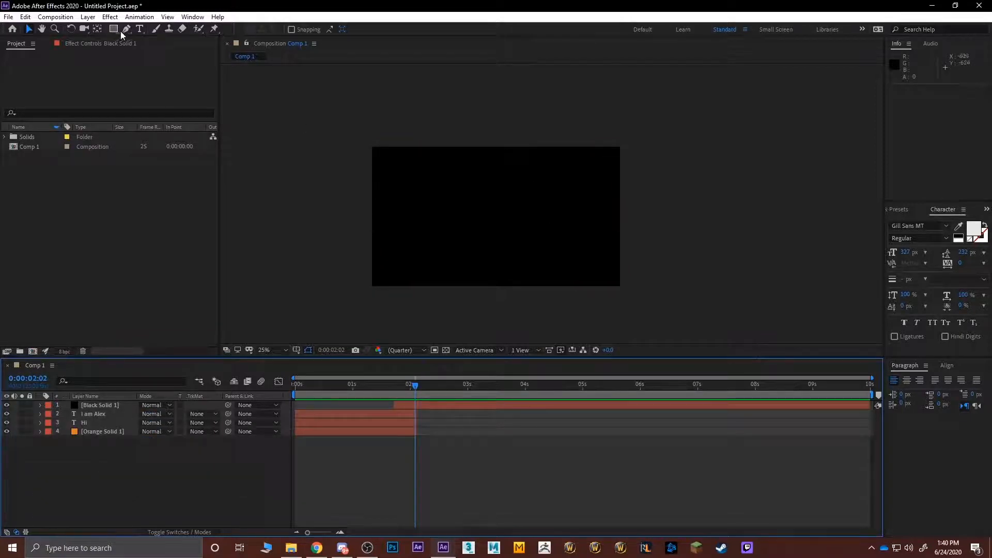
left_click(139, 29)
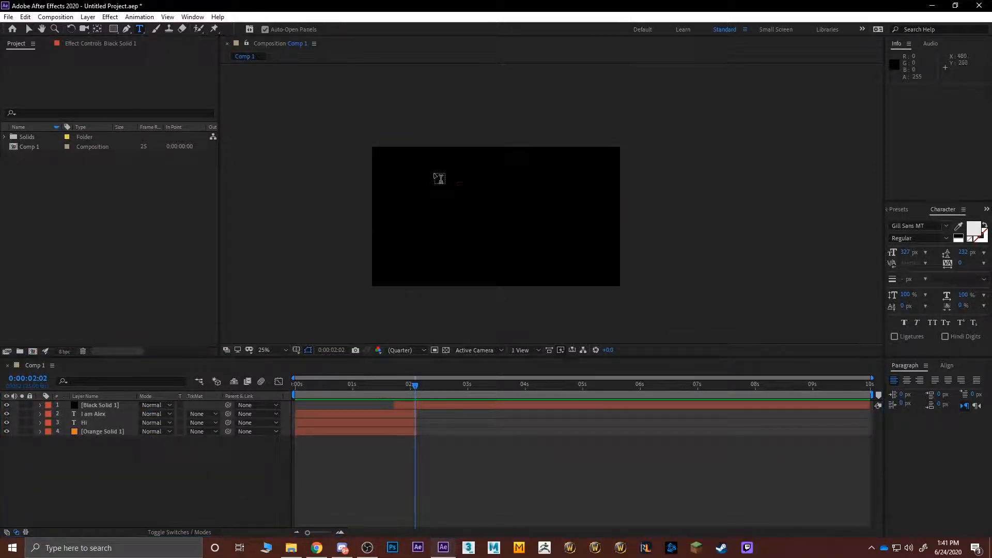
left_click(435, 182)
type("I am")
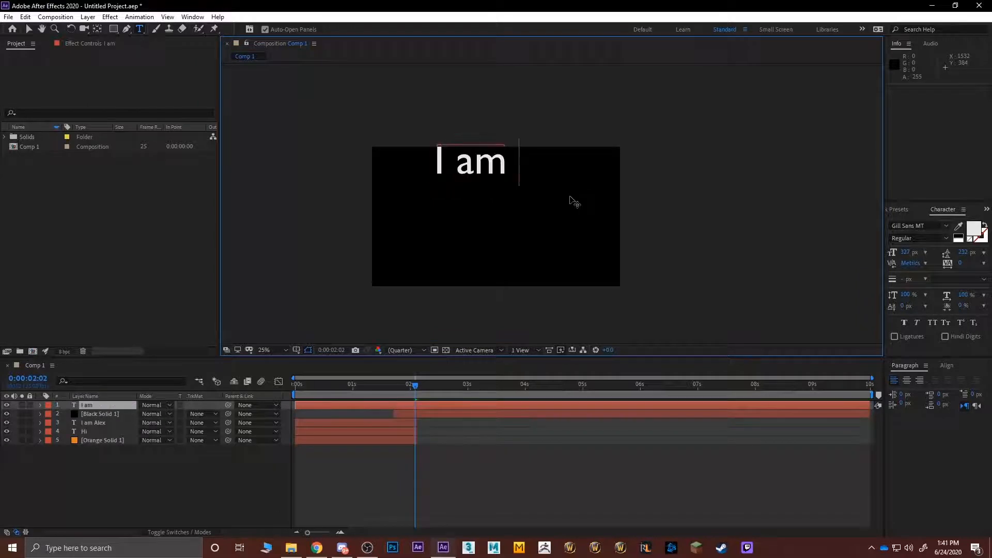
type("8 yeas")
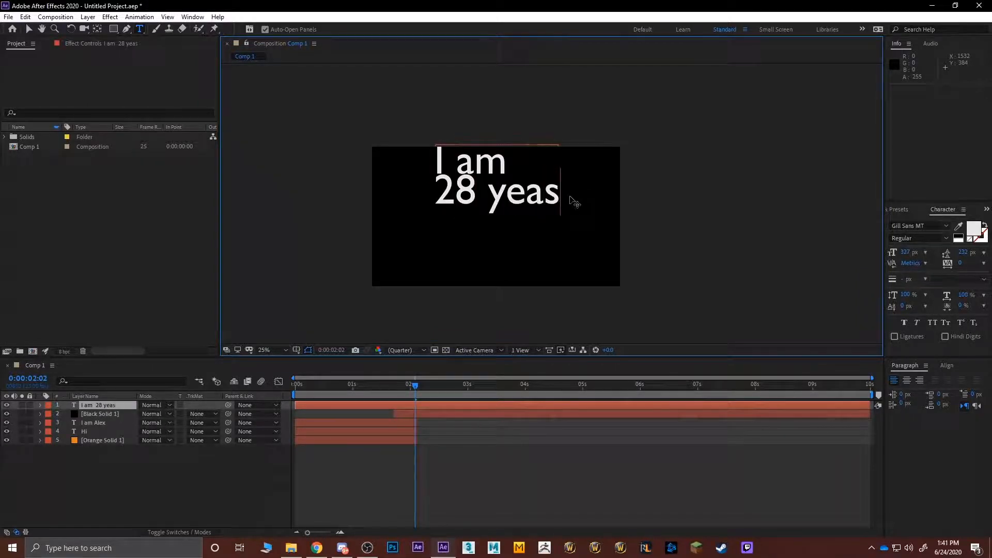
key("BackSpace")
type("rs")
key("Return")
type("Old")
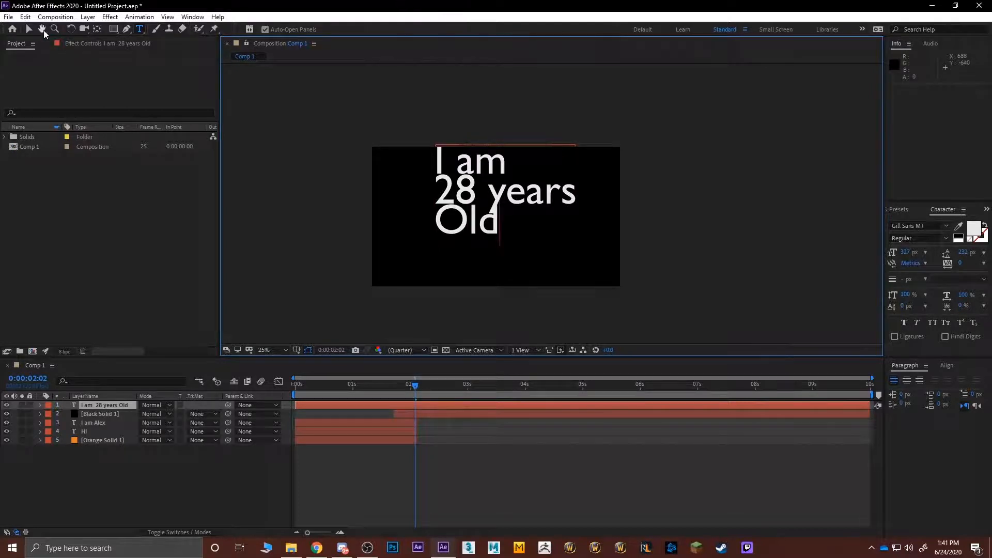
Set the new text to centered paragraph alignment and move it roughly to the middle of the frame
left_click(28, 29)
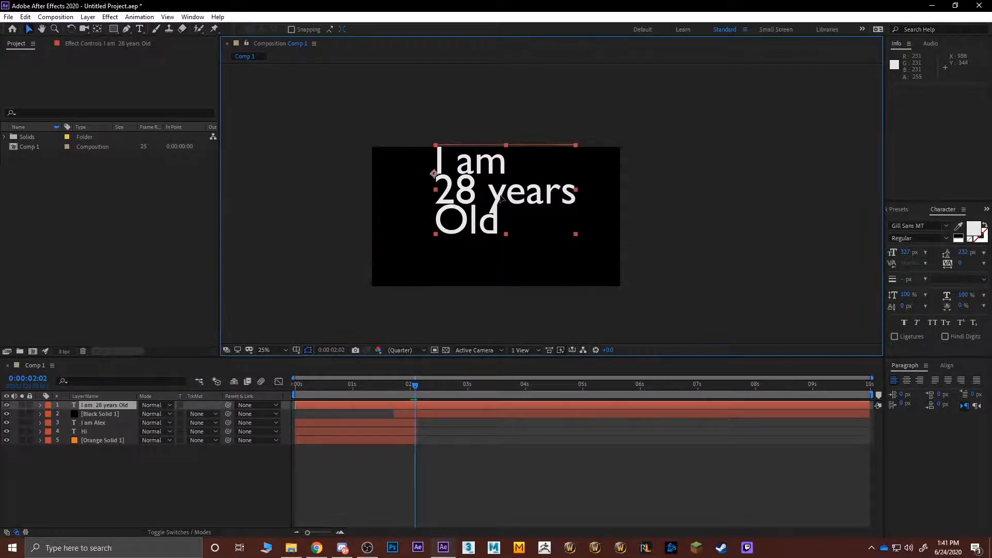
left_click_drag(500, 198, 498, 221)
double_click(498, 214)
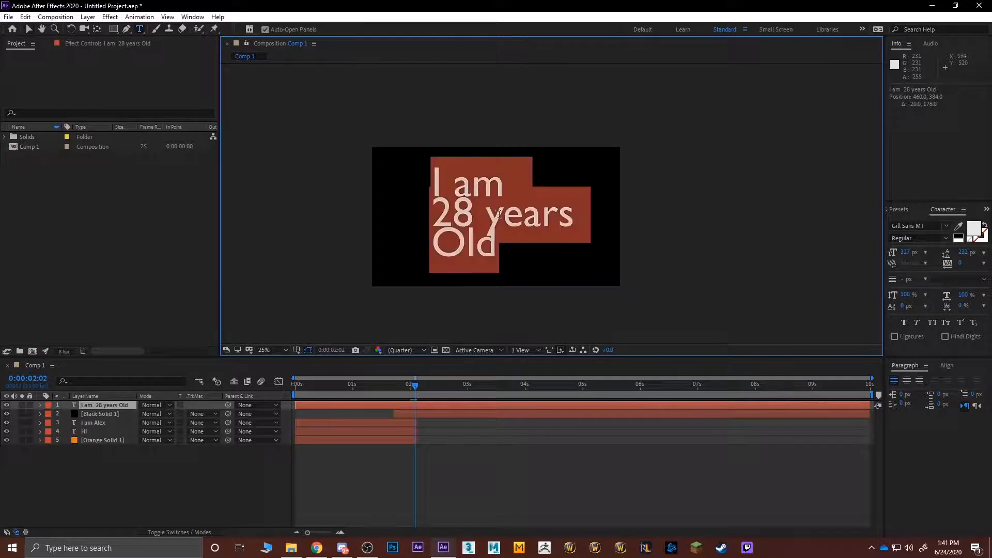
left_click(907, 381)
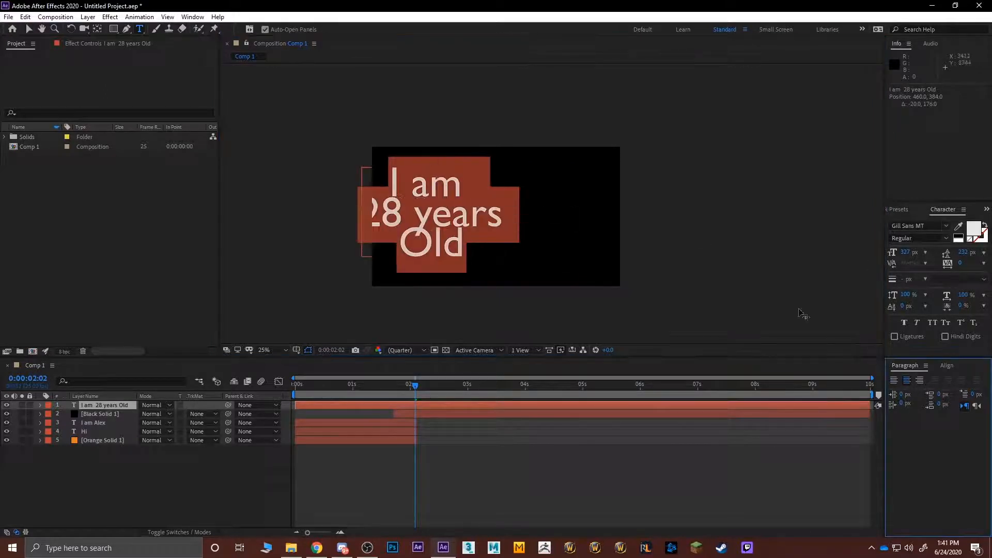
left_click(488, 175)
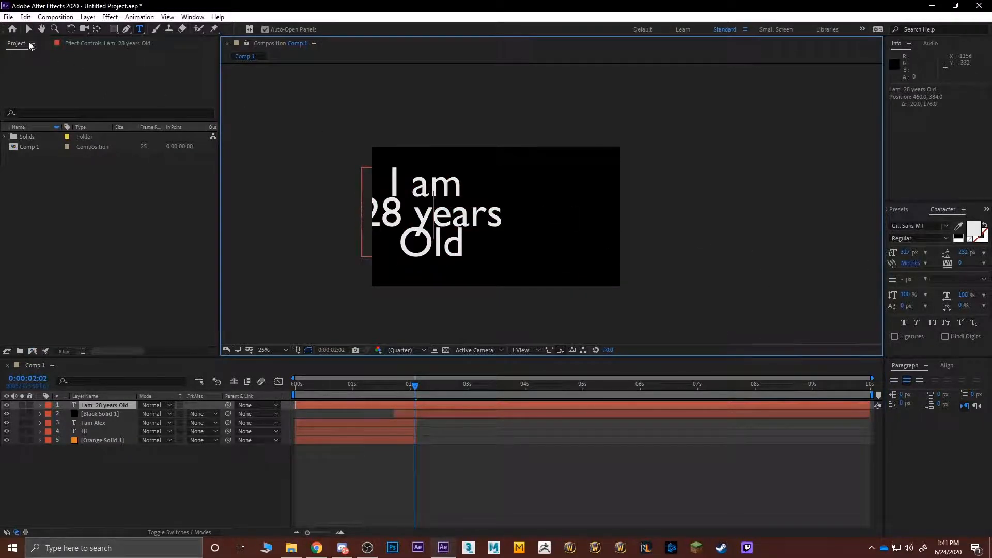
left_click(28, 29)
left_click_drag(457, 224, 516, 222)
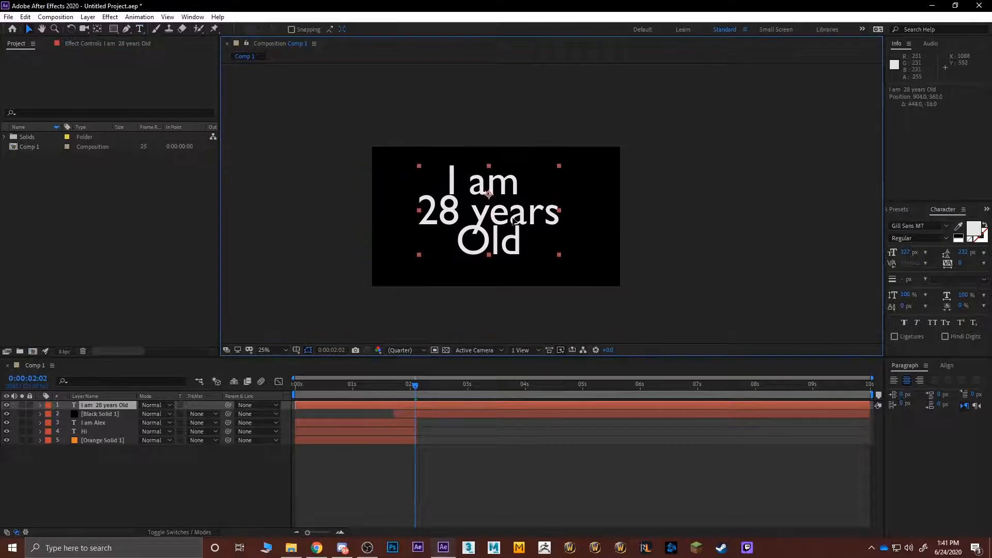
Set the new text's leading to 318 px and its font size to 288 px
key("ctrl+t")
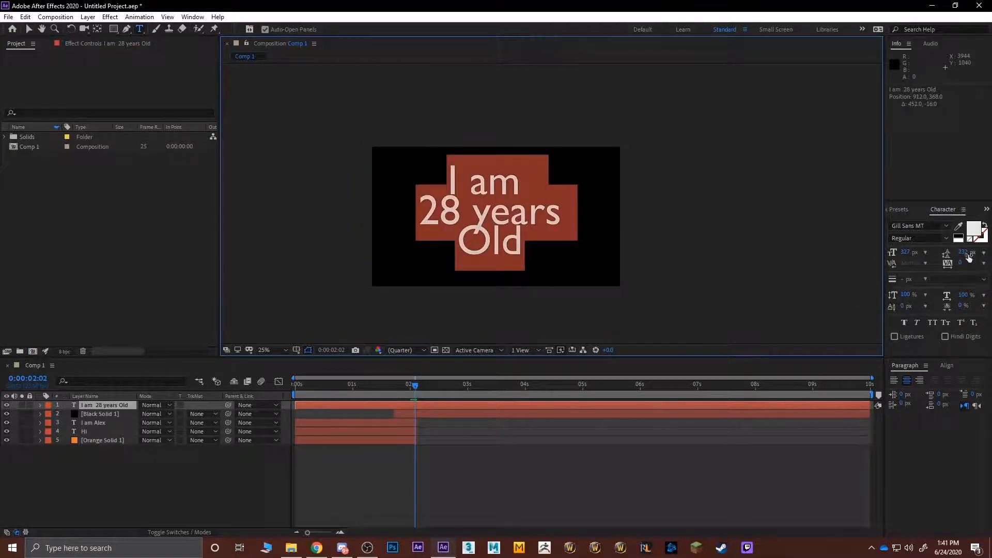
left_click_drag(965, 254, 986, 253)
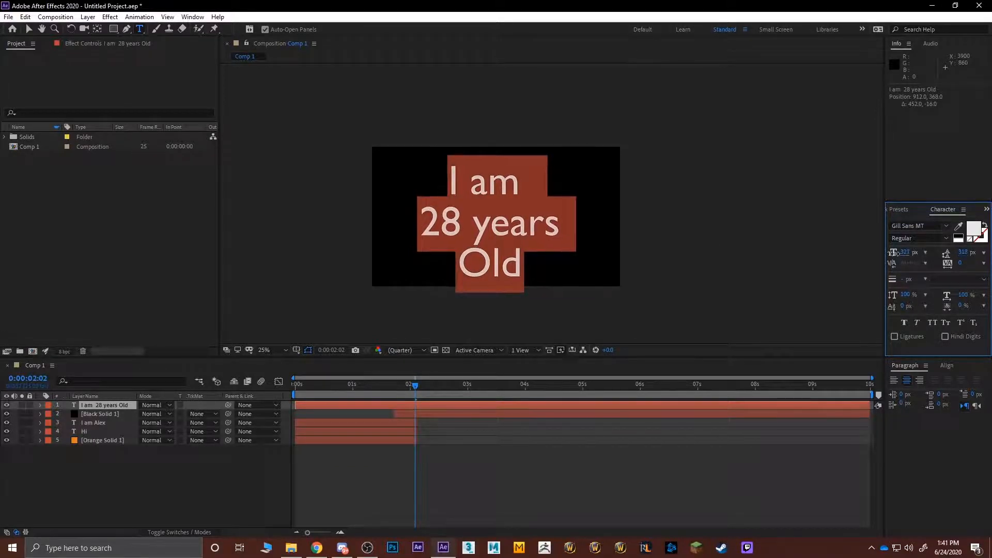
left_click_drag(892, 253, 559, 252)
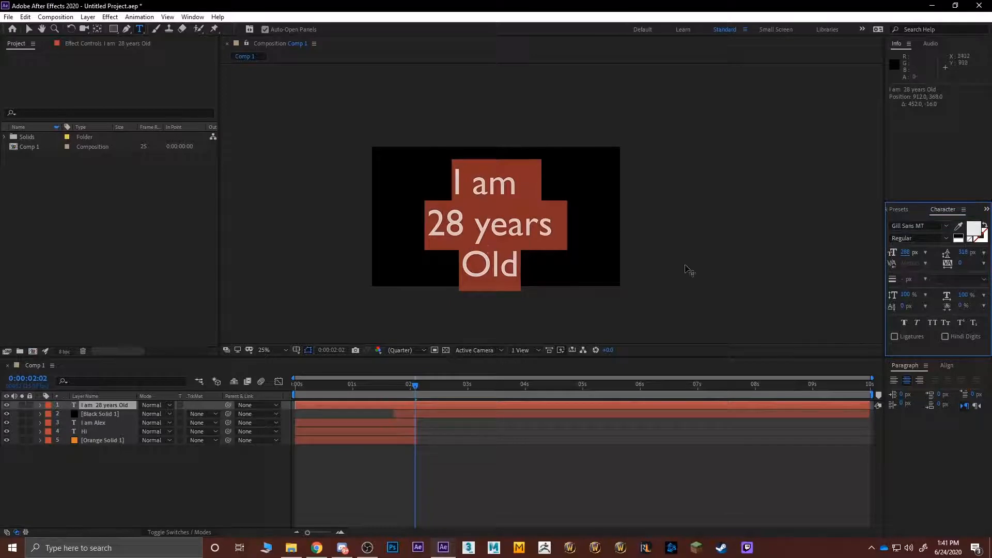
left_click(523, 238)
left_click(402, 506)
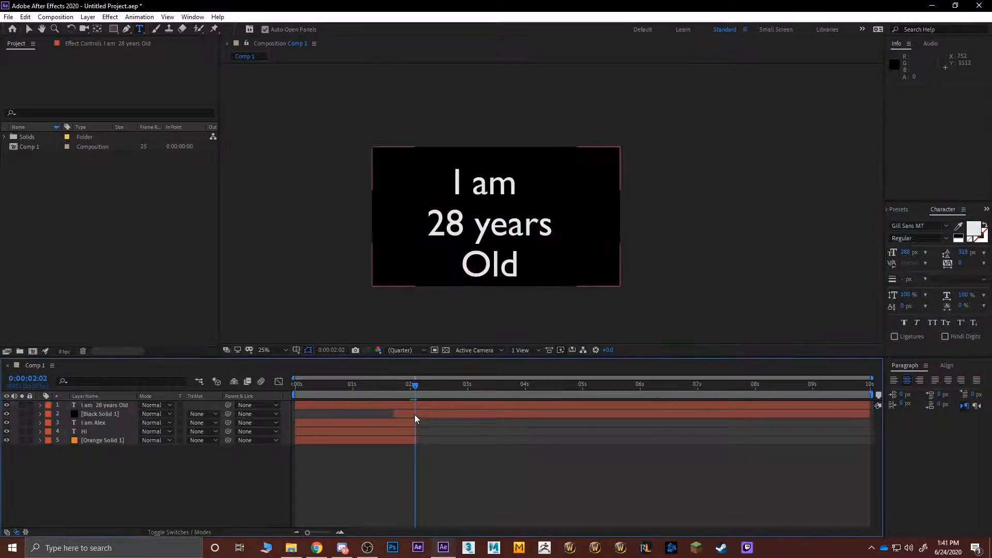
left_click(416, 405)
left_click(504, 216)
type("vc")
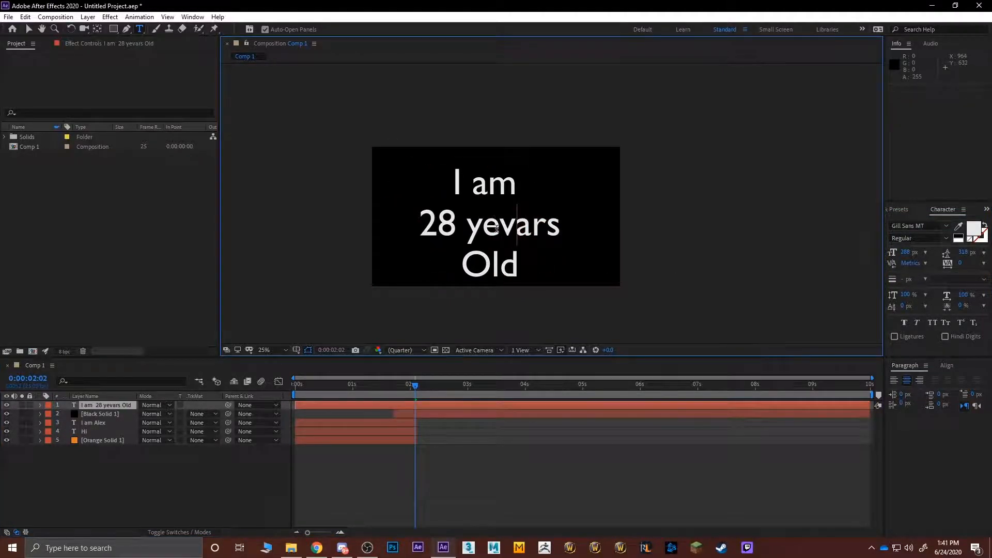
key("BackSpace")
key("BackSpace")
left_click(400, 398)
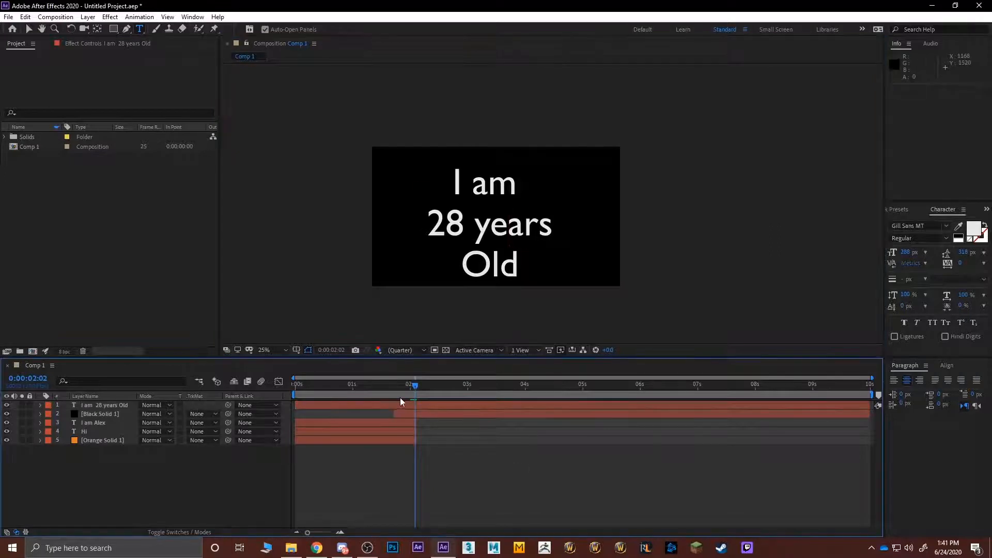
Center the "I am 28 years Old" layer horizontally and vertically in the composition
key("v")
left_click_drag(494, 242, 507, 227)
left_click(684, 236)
left_click(678, 235)
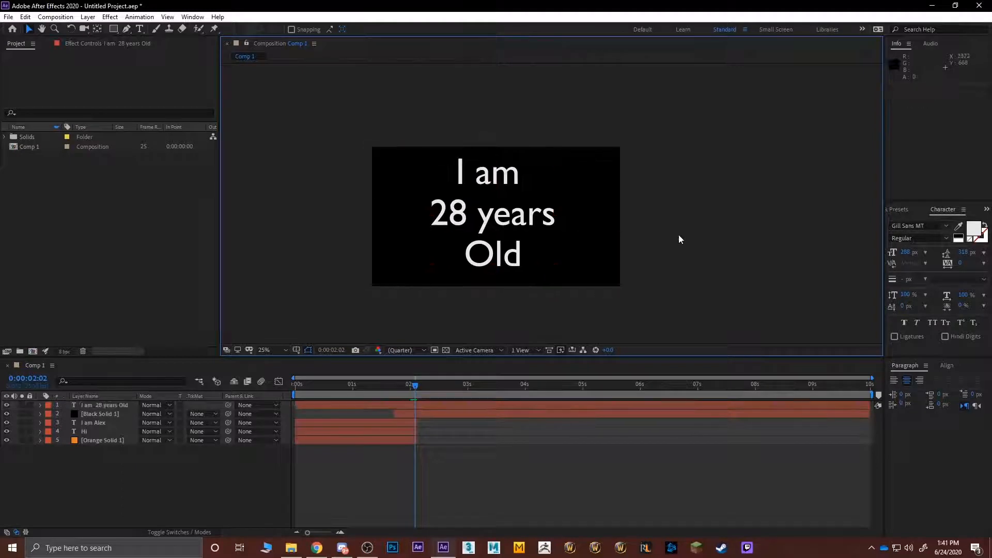
left_click(516, 242)
left_click(947, 366)
left_click(917, 389)
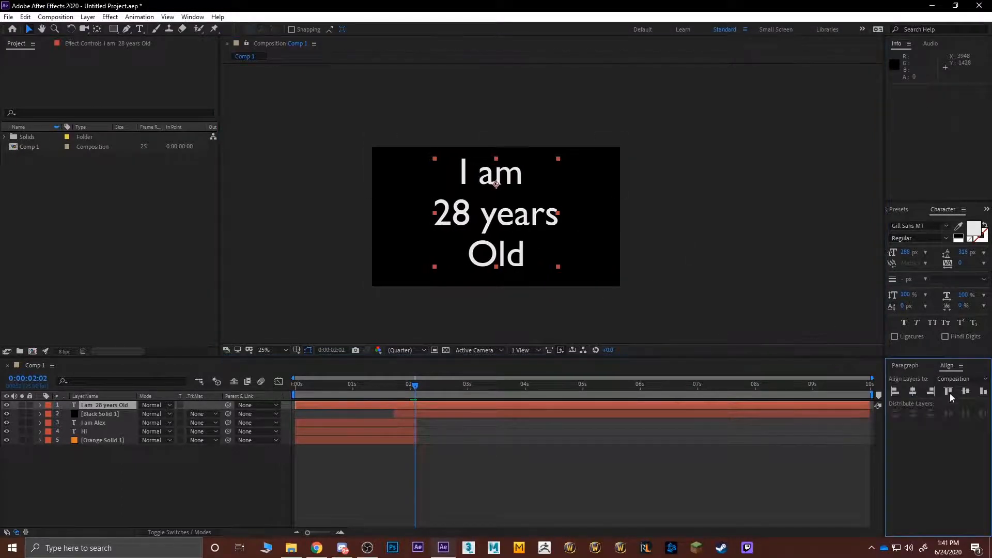
left_click(965, 391)
left_click(712, 251)
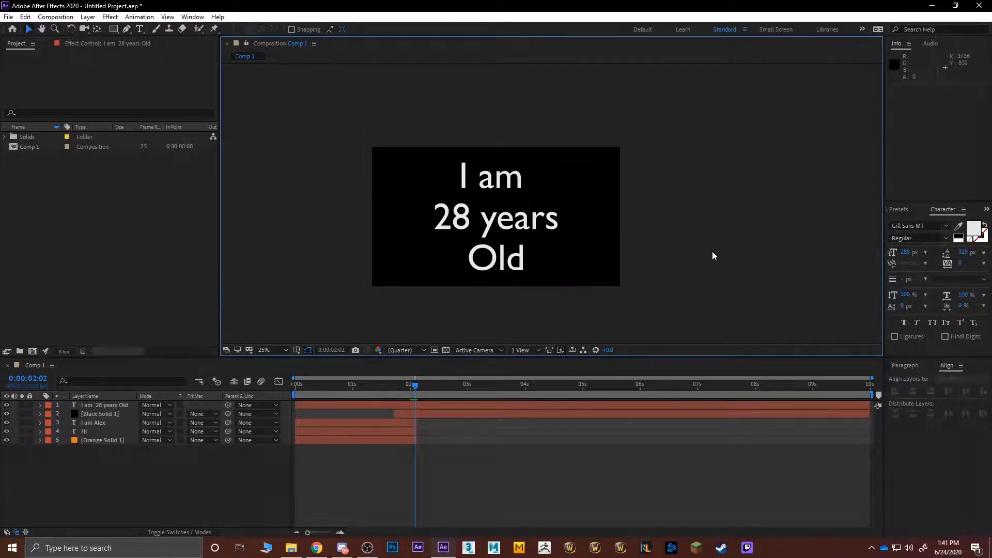
Trim the start of the "I am 28 years Old" layer to 0:00:02:00
left_click(414, 448)
mouse_move(413, 384)
left_mouse_down()
mouse_move(389, 383)
mouse_move(408, 382)
left_mouse_up()
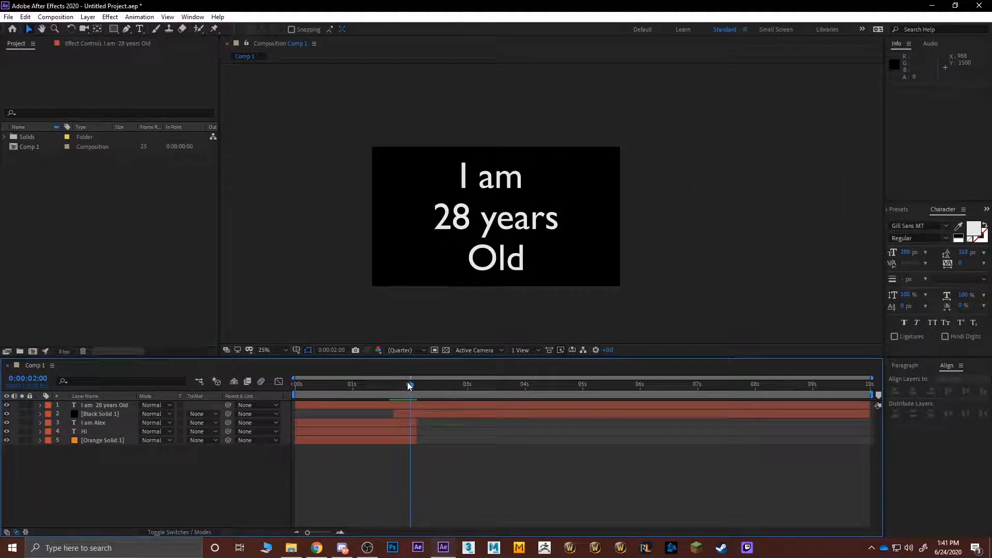
left_click(411, 402)
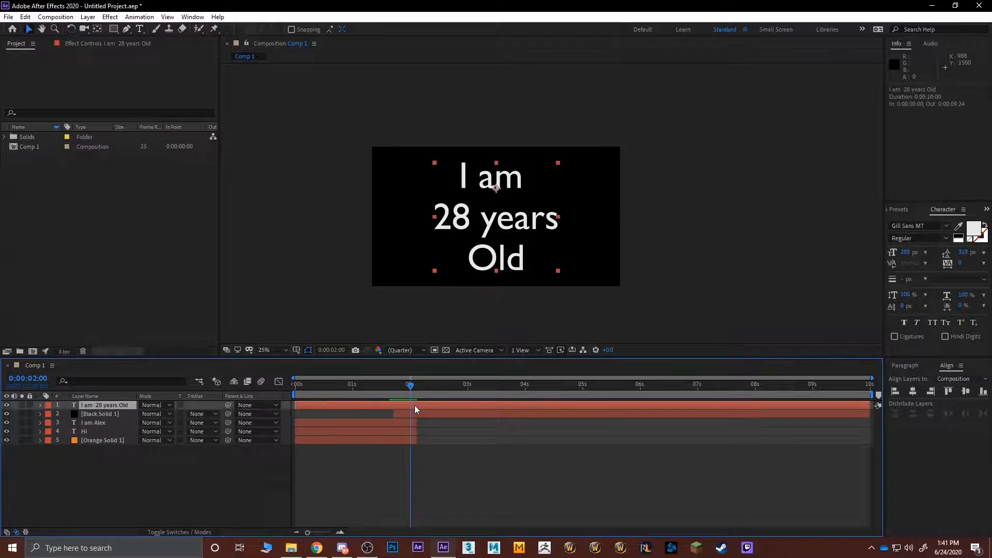
key("alt+bracketleft")
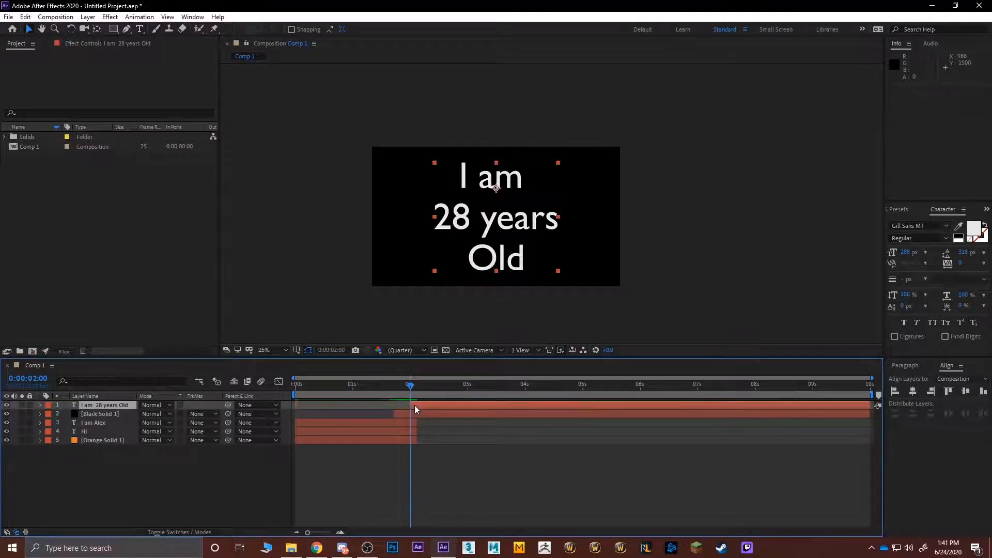
Add an Opacity keyframe of 0% to the "I am 28 years Old" layer at 0:00:02:00
mouse_move(422, 389)
left_mouse_down()
mouse_move(399, 388)
mouse_move(409, 391)
left_mouse_up()
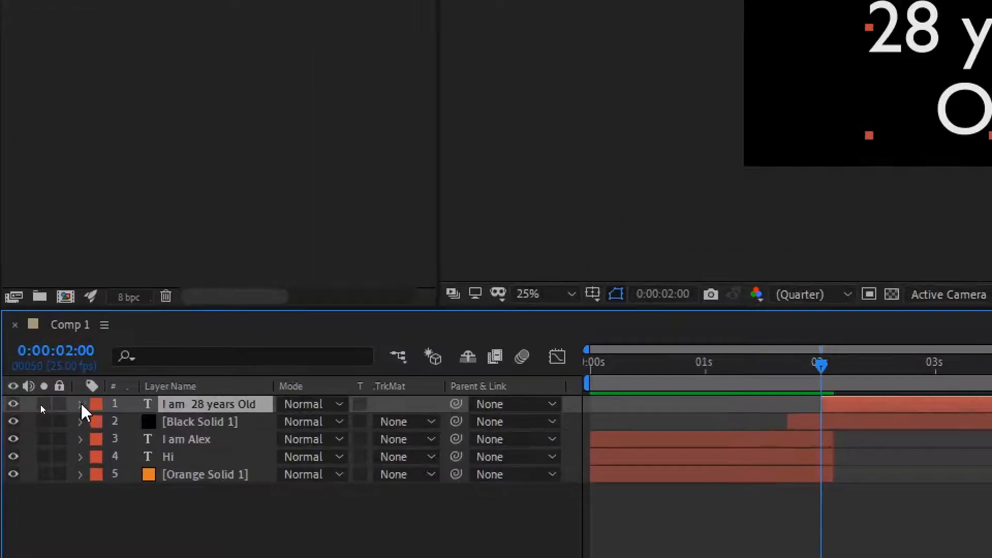
left_click(40, 405)
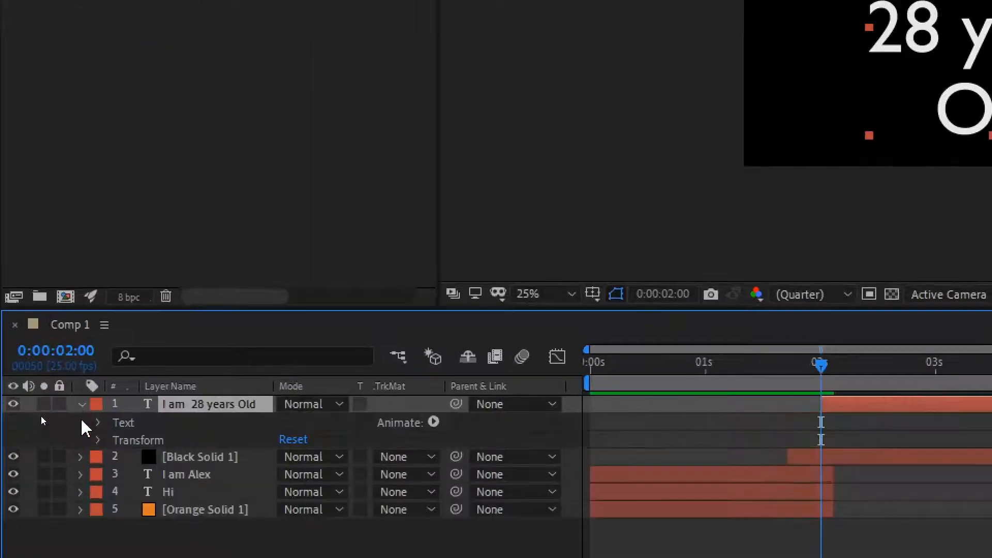
left_click(98, 440)
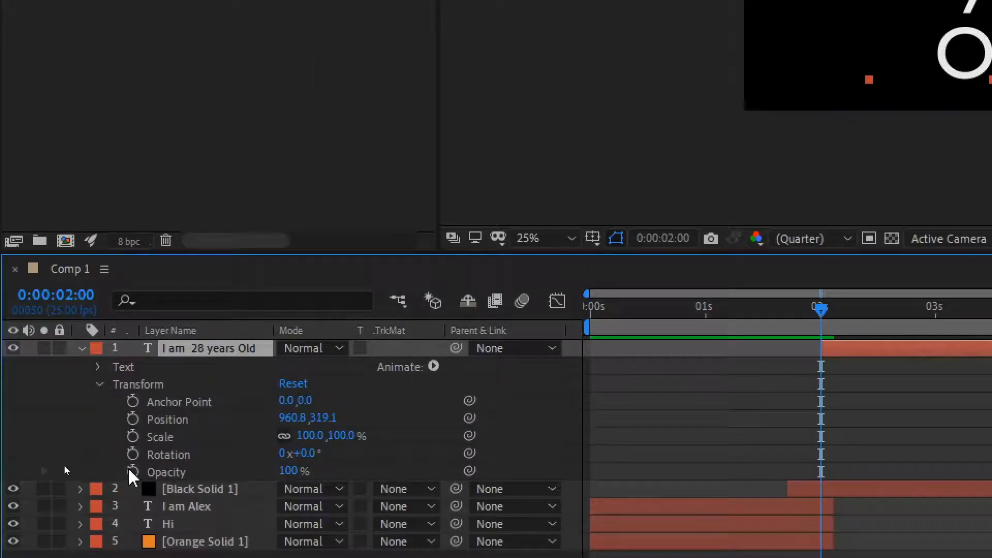
left_click(132, 472)
left_click(287, 470)
type("0")
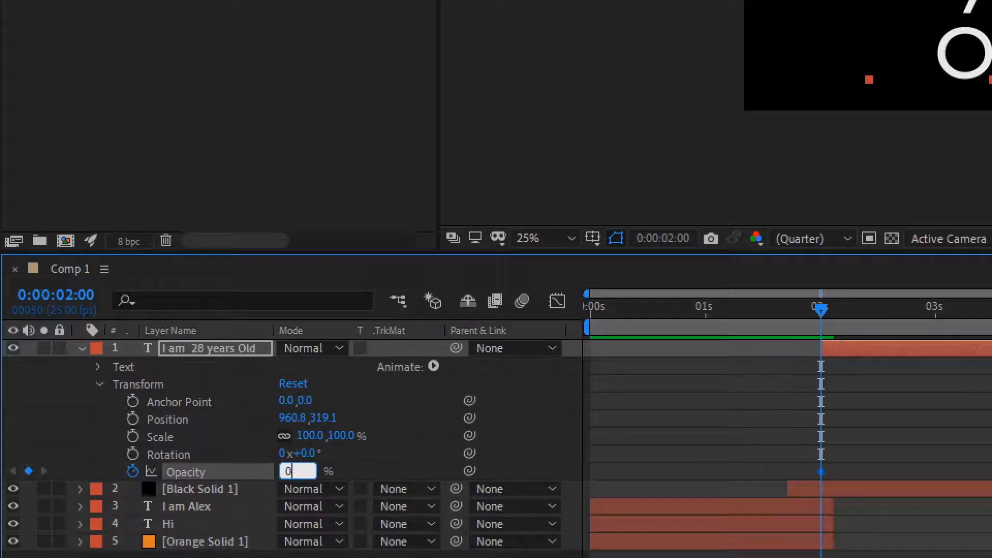
key("Return")
Set the "I am 28 years Old" layer's Opacity to 100% at 0:00:02:05 and preview the fade-in
left_click_drag(817, 312, 833, 318)
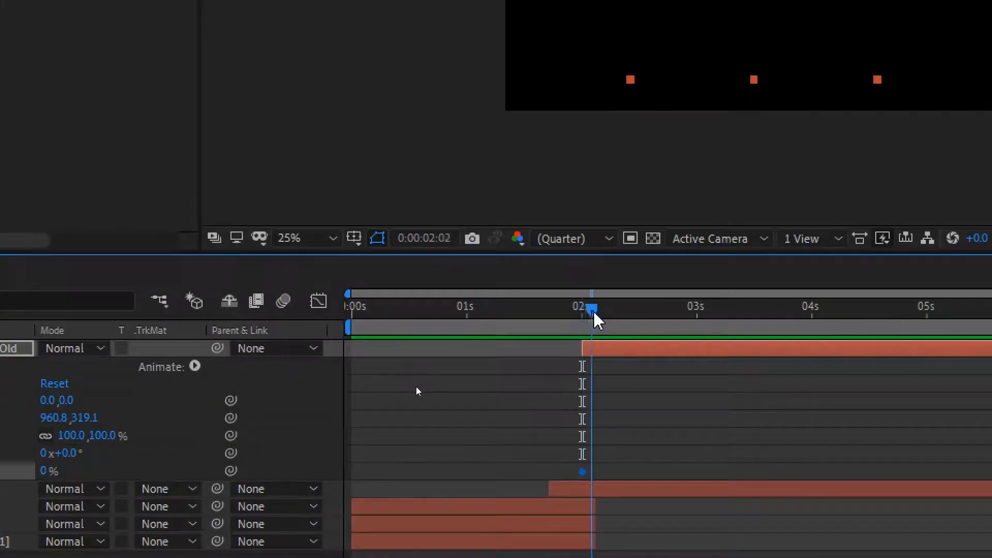
left_click_drag(595, 313, 606, 315)
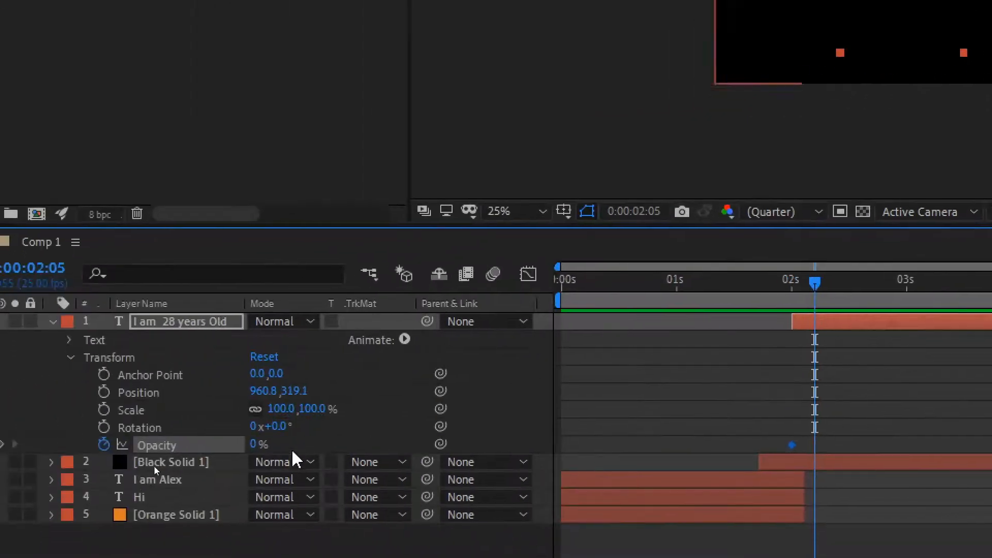
left_click(256, 444)
type("100")
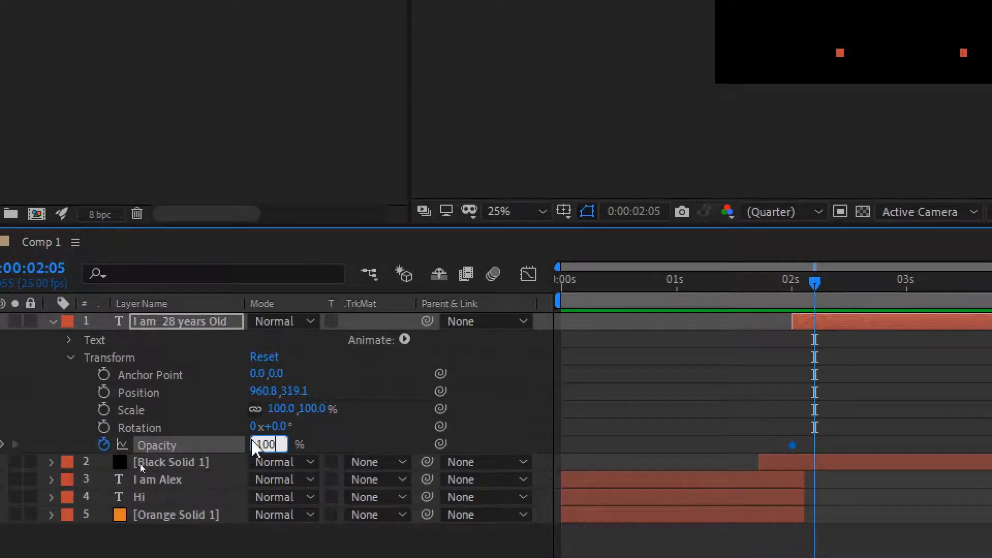
key("Return")
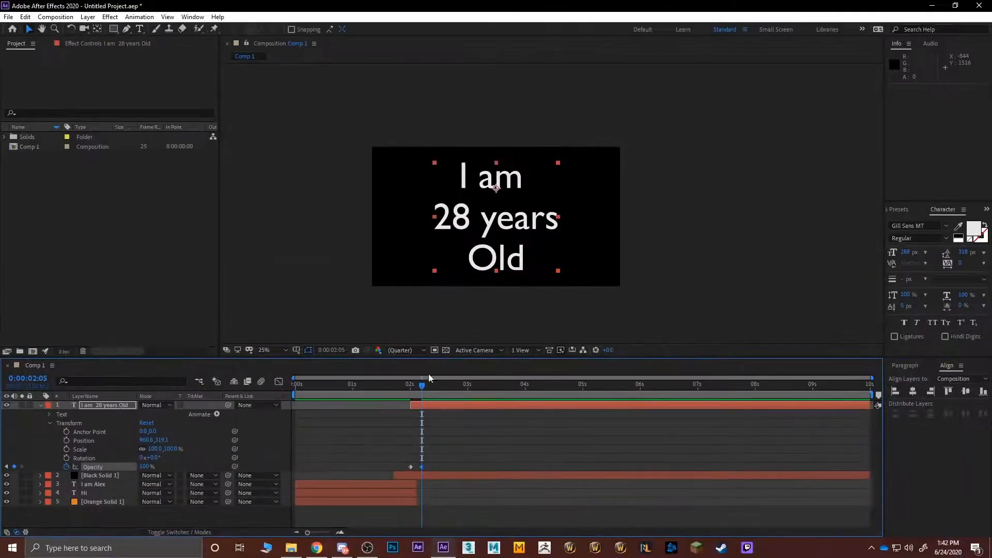
key("space")
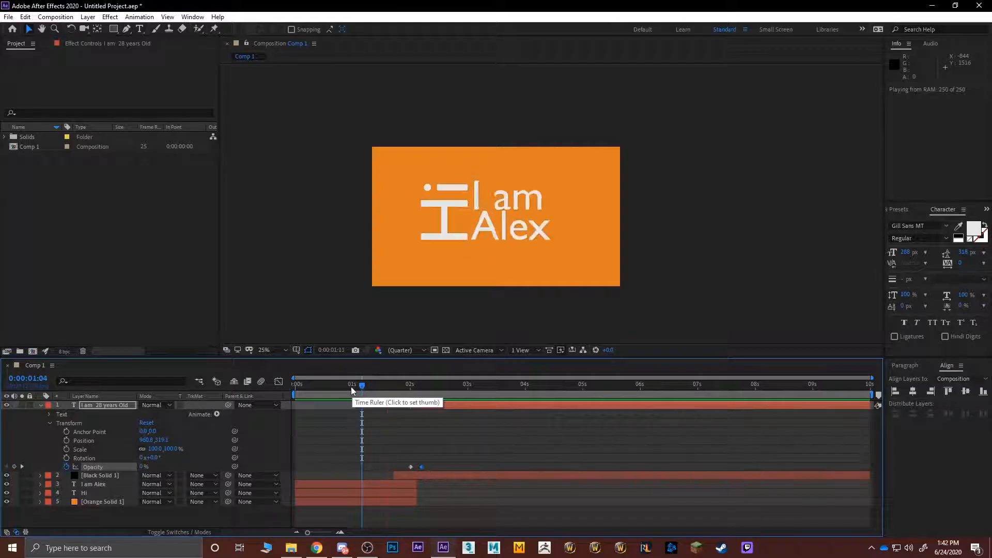
key("space")
left_click_drag(416, 387, 388, 387)
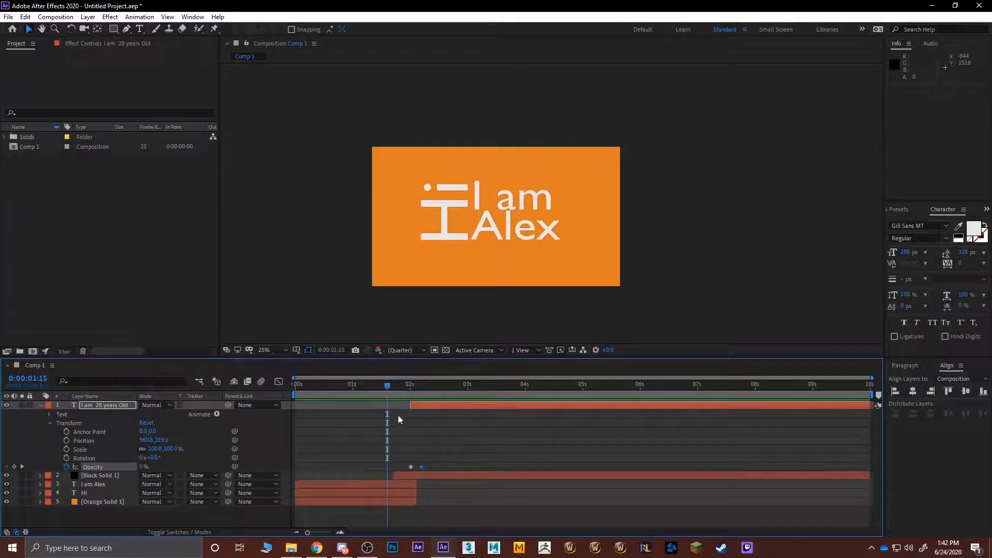
Apply Easy Ease to both Opacity keyframes of the "I am 28 years Old" layer and play back the fade
left_click(347, 470)
left_click(416, 406)
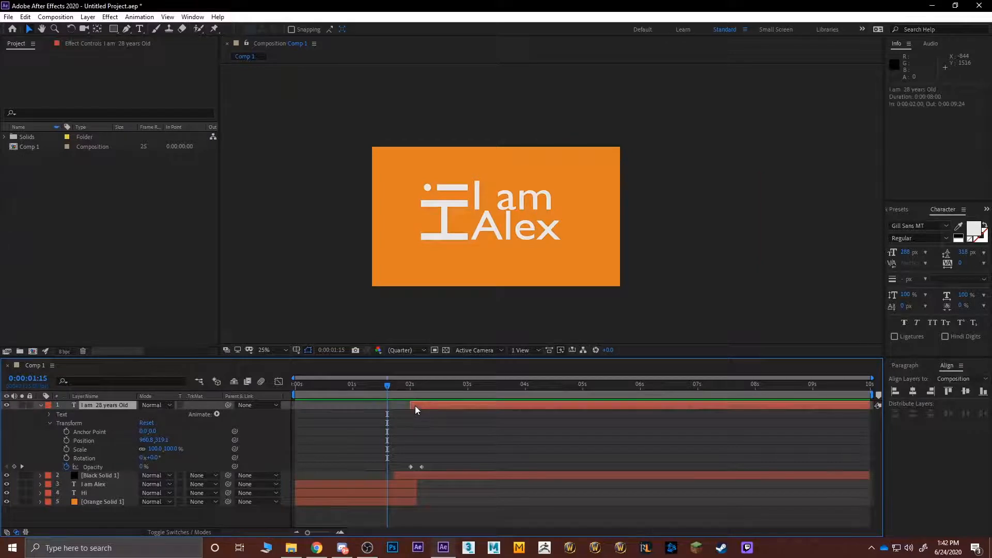
left_click(414, 469)
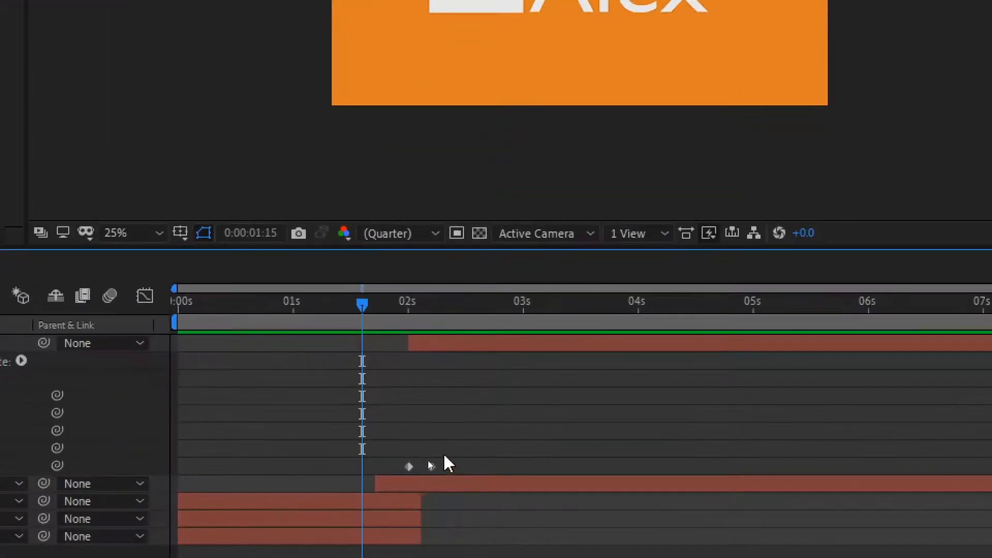
left_click_drag(428, 460, 402, 470)
right_click(412, 465)
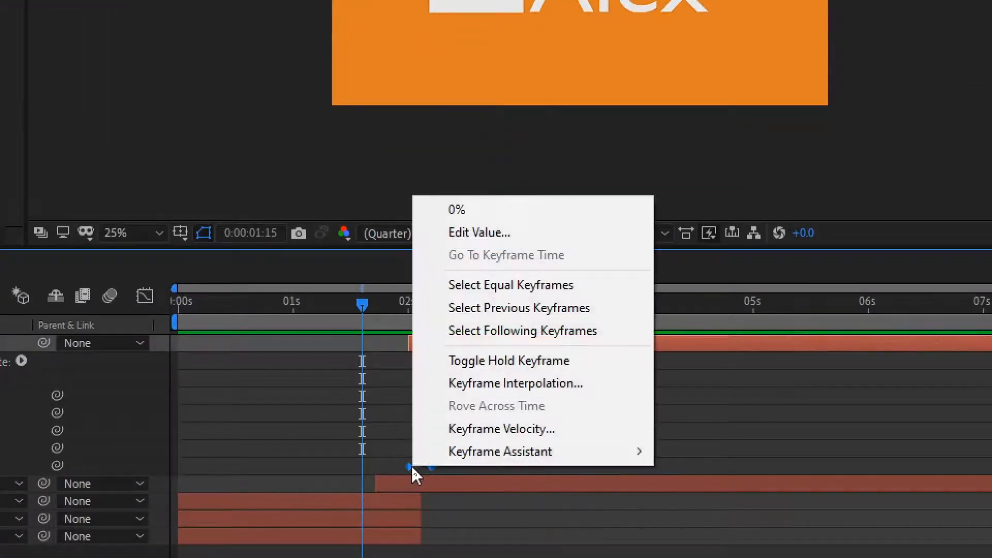
mouse_move(452, 462)
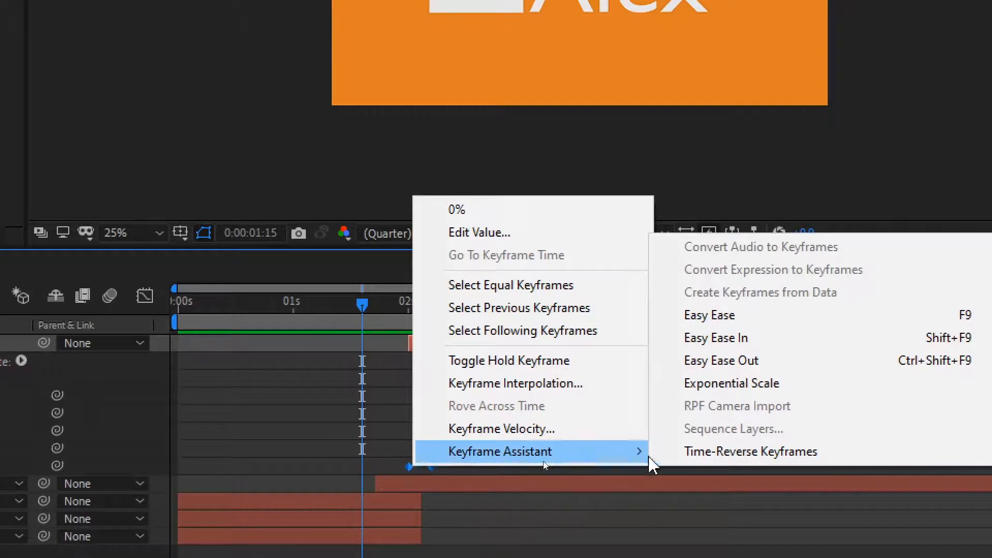
left_click(747, 327)
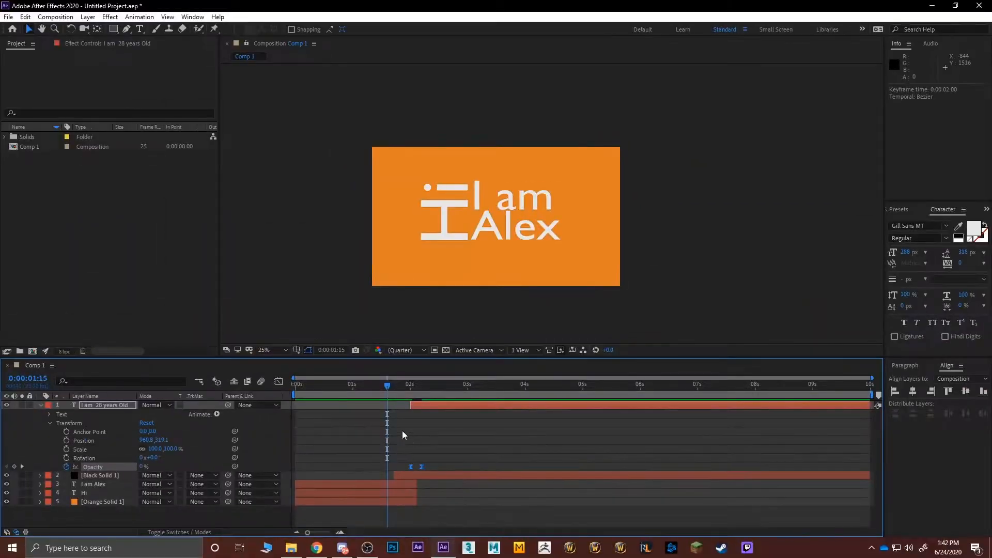
key("space")
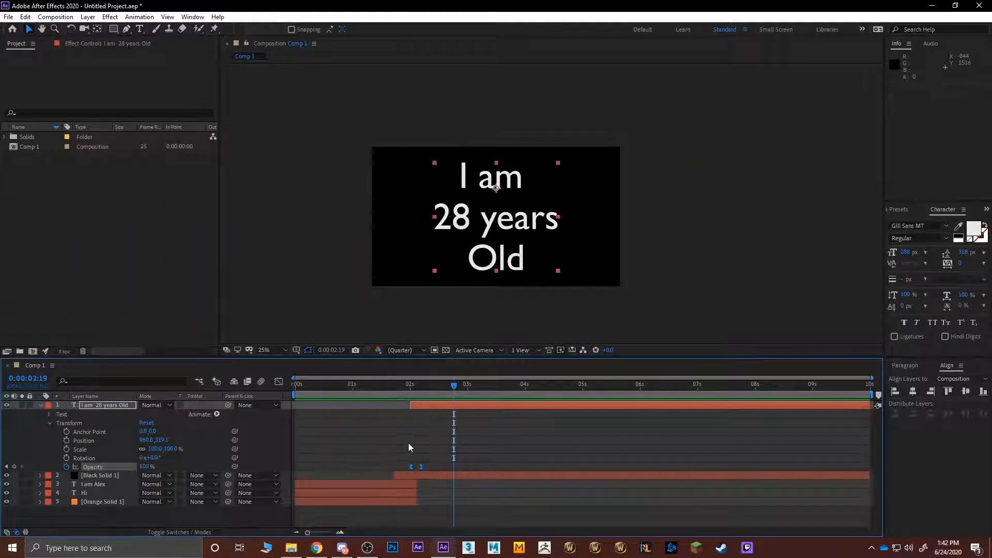
left_click(408, 442)
Reveal the keyframed properties of all layers in the timeline
key("u")
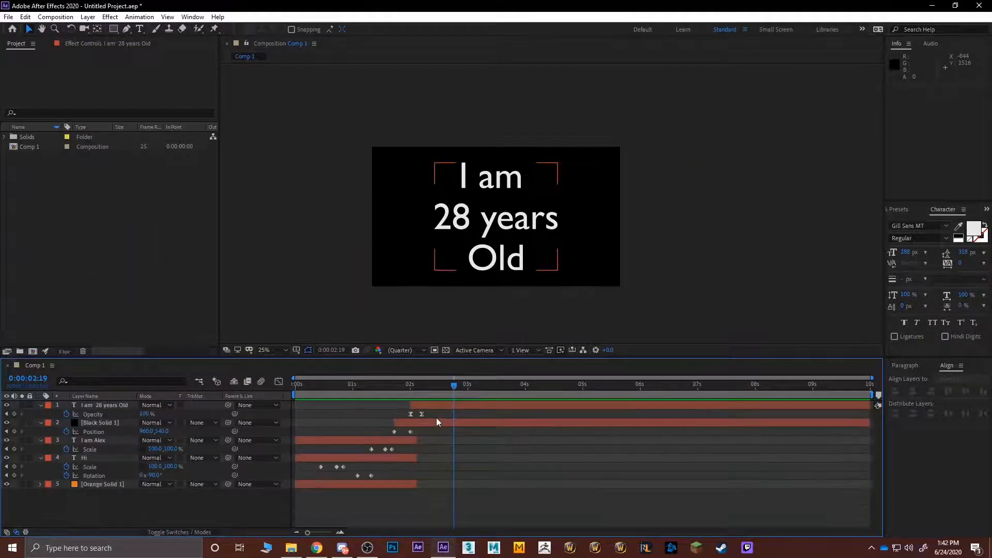
left_click_drag(434, 412, 327, 494)
left_click(328, 494)
key("u")
key("u")
key("u")
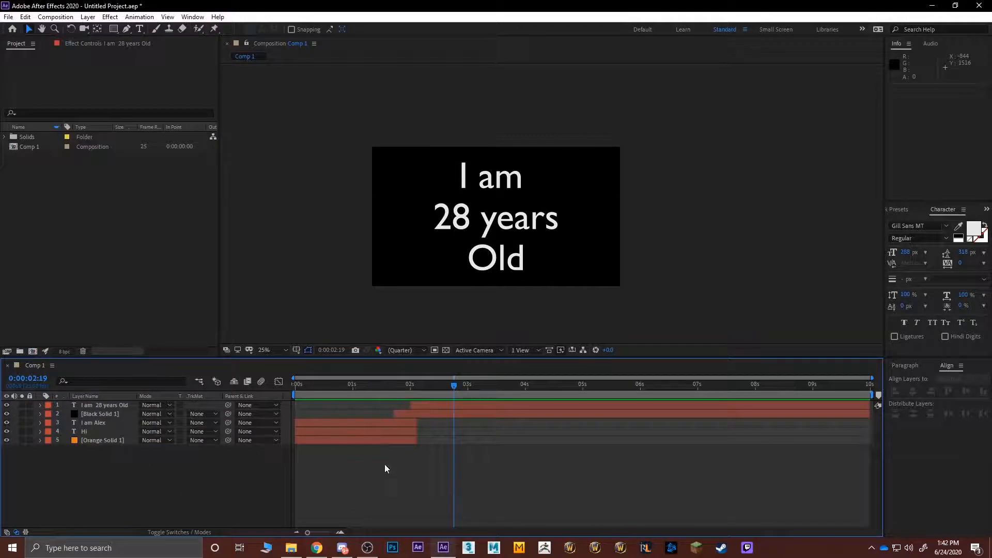
key("u")
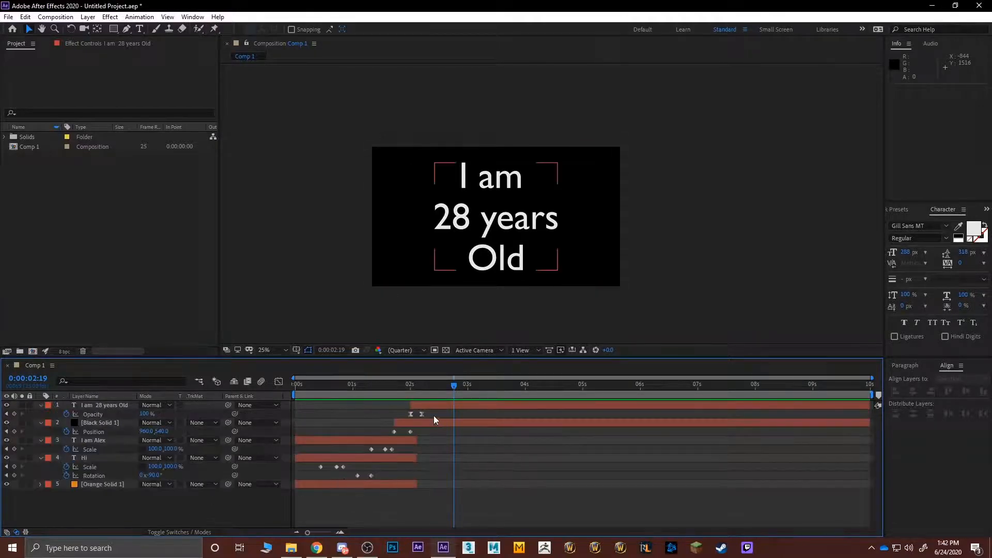
Apply Easy Ease to all keyframes of the three text layers and the black solid
left_click_drag(433, 414, 314, 481)
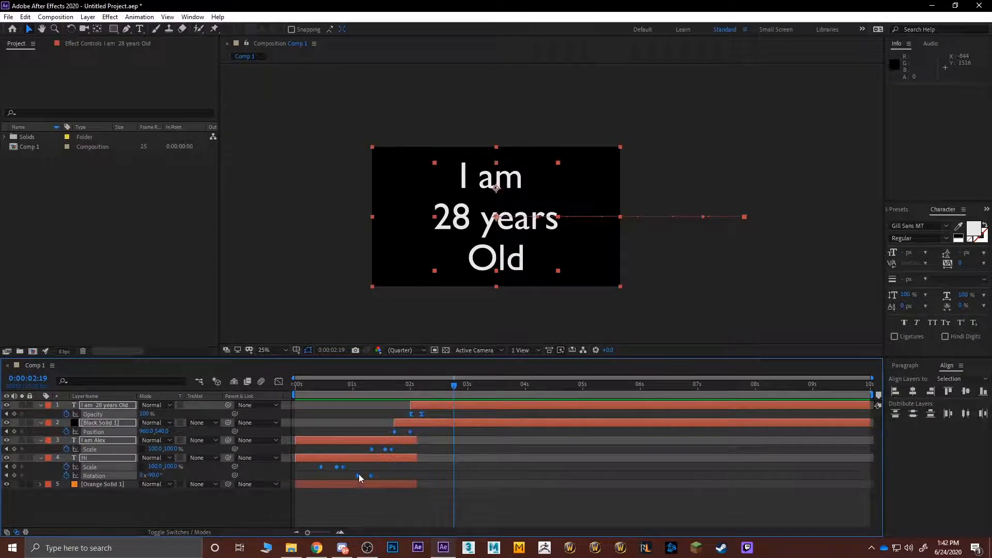
key("F9")
left_click(421, 415, "ctrl")
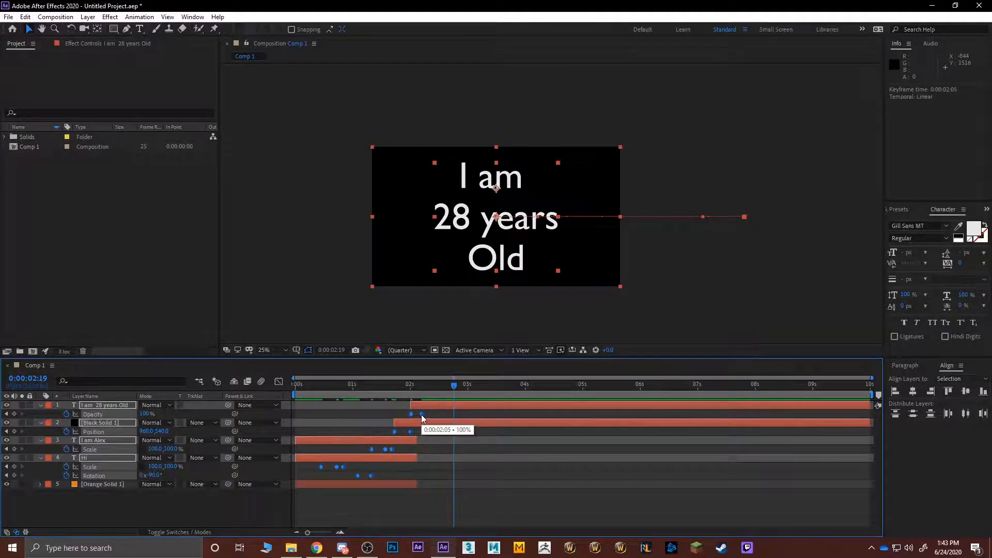
key("F9")
Play back the whole animation from 0:00:00:00 to check the eased motion
left_click_drag(386, 390, 269, 382)
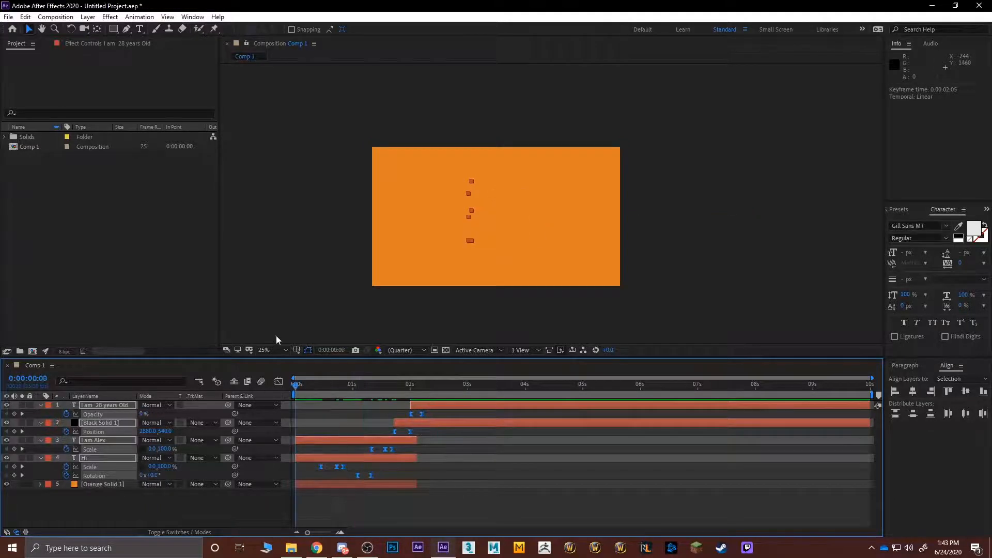
left_click(277, 337)
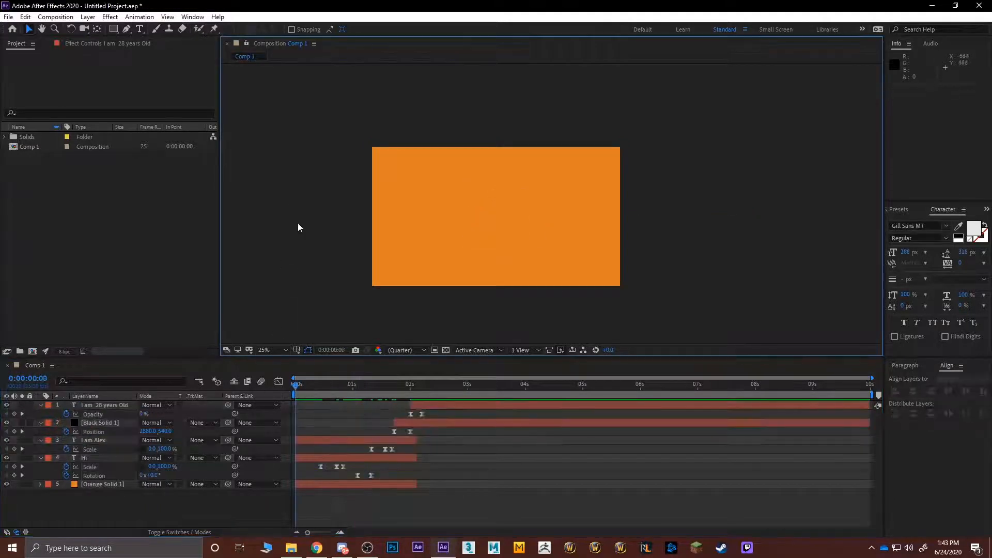
key("space")
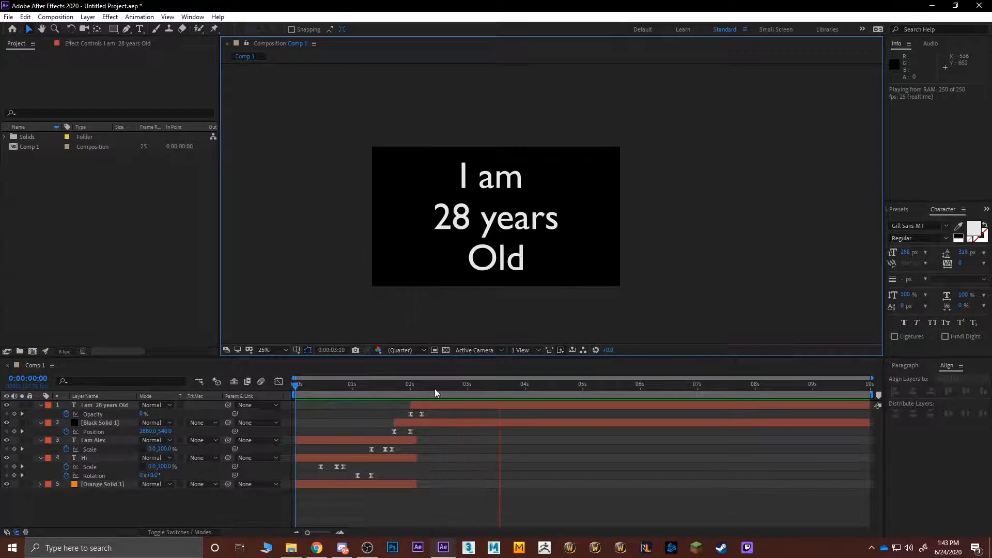
left_click_drag(435, 389, 269, 386)
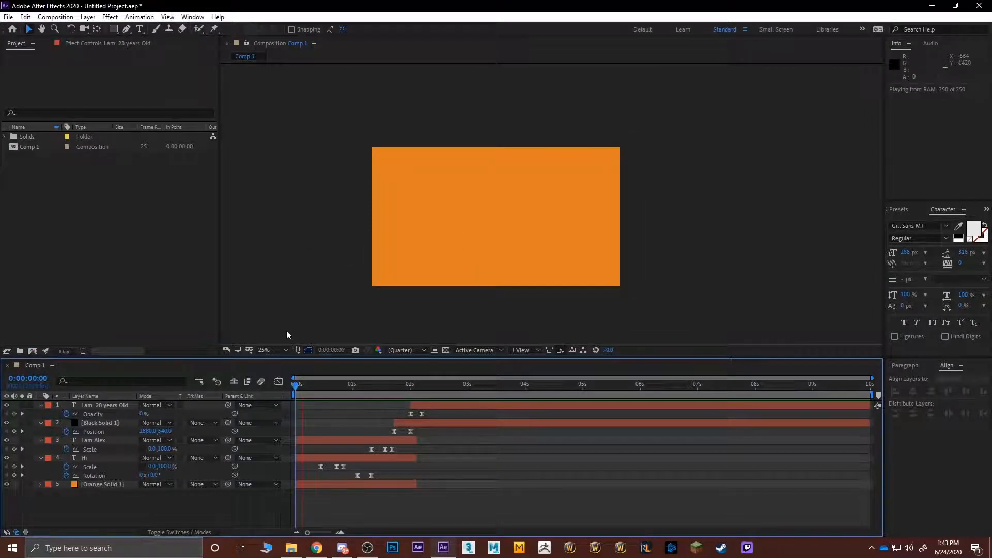
key("space")
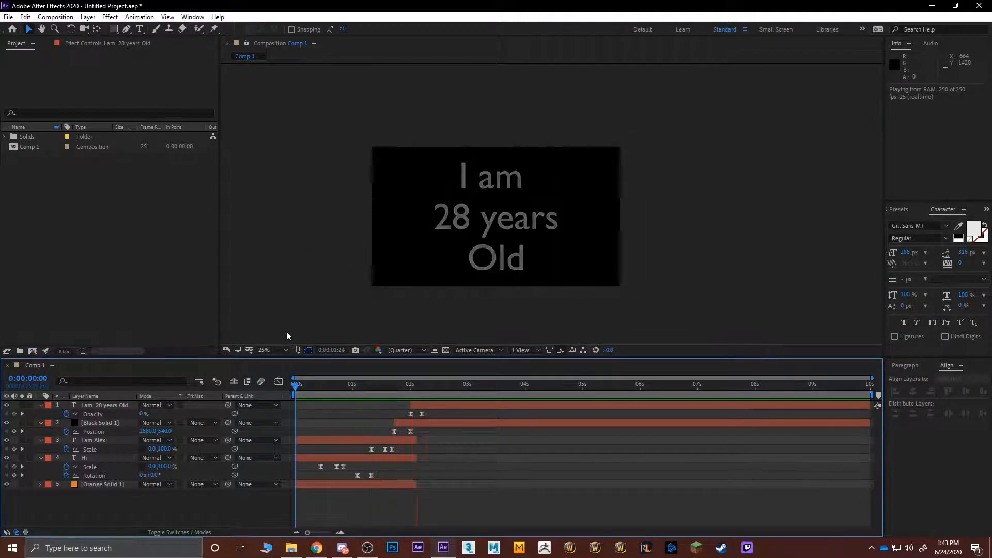
key("space")
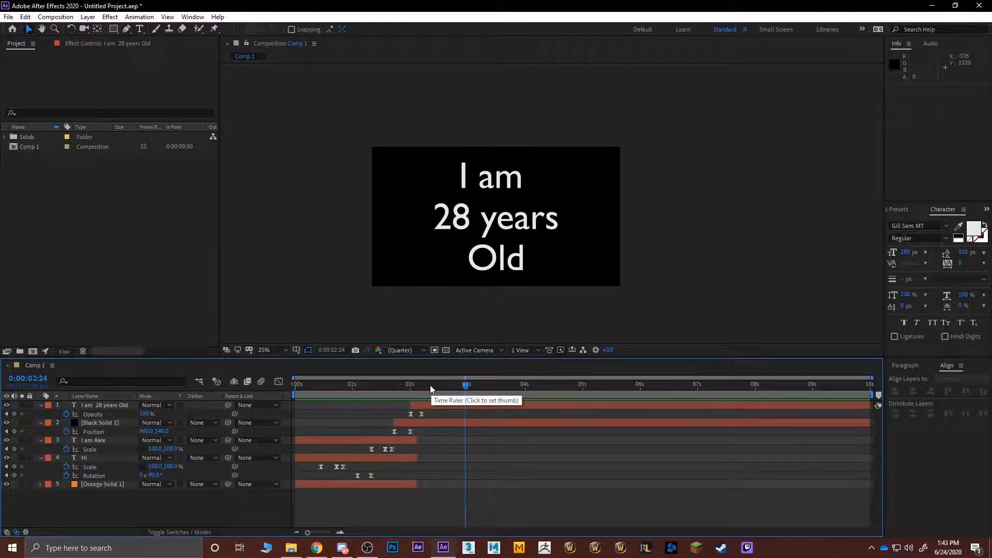
left_click_drag(426, 384, 250, 393)
Delete all layers from the composition, from the orange solid up to the "I am 28 years Old" text
left_click(110, 484)
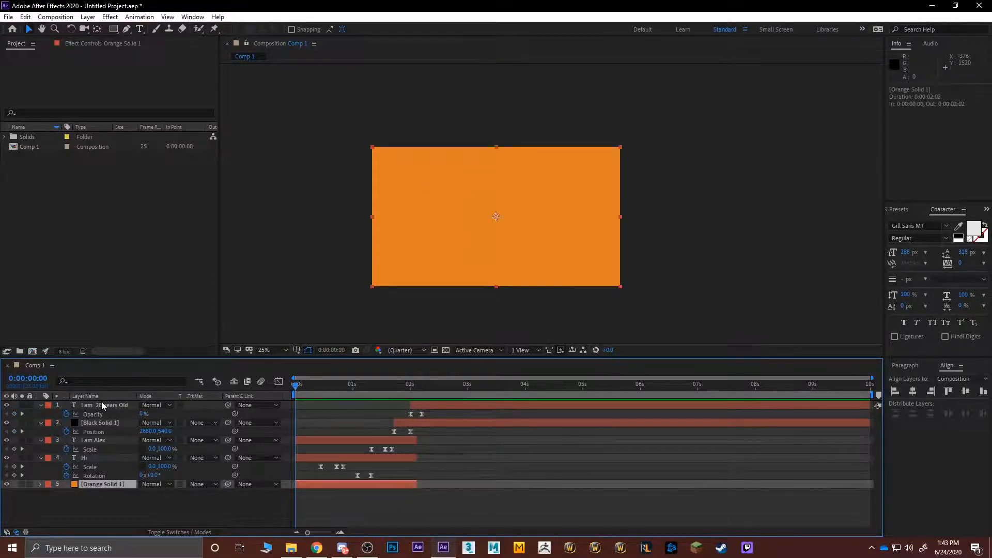
left_click(102, 403, "shift")
key("Delete")
Choose the Ellipse tool and set its shape fill colour to black (000000)
left_click(73, 290)
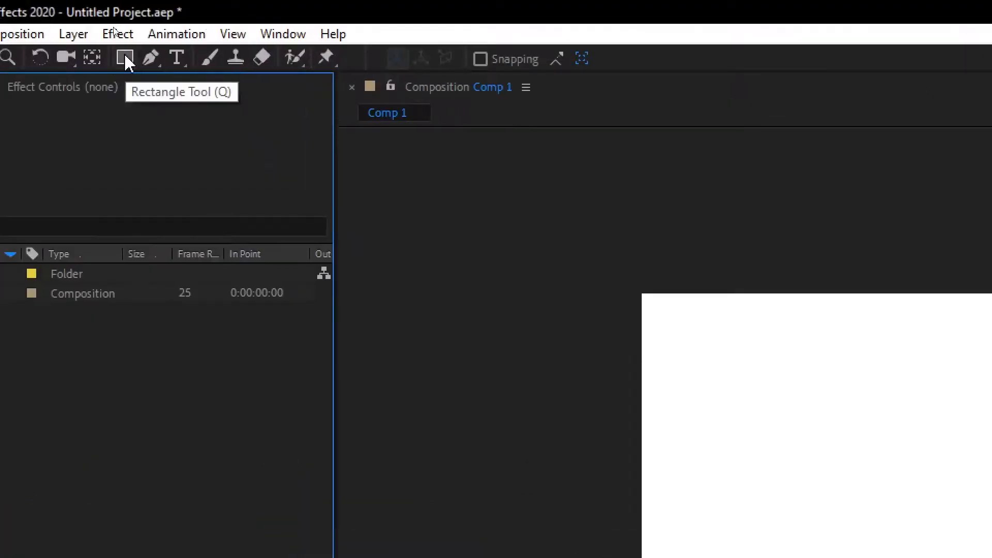
left_click(114, 28)
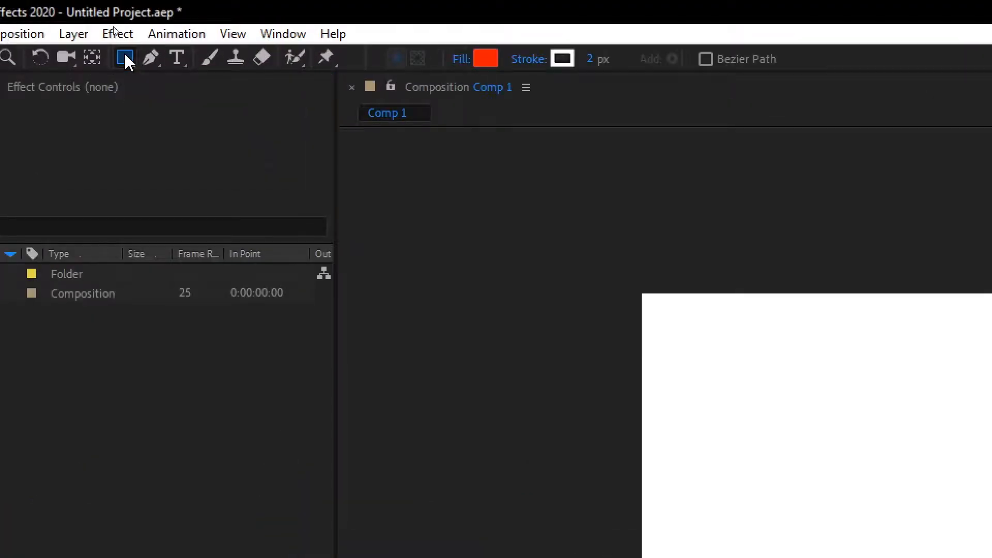
left_click_drag(128, 62, 188, 102)
left_click(486, 58)
left_click_drag(512, 440, 457, 460)
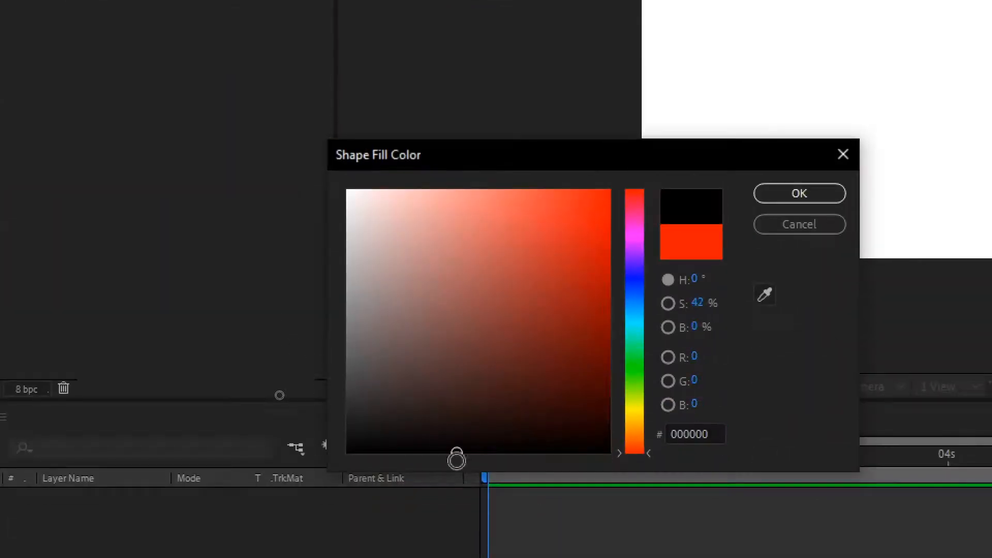
left_click(811, 195)
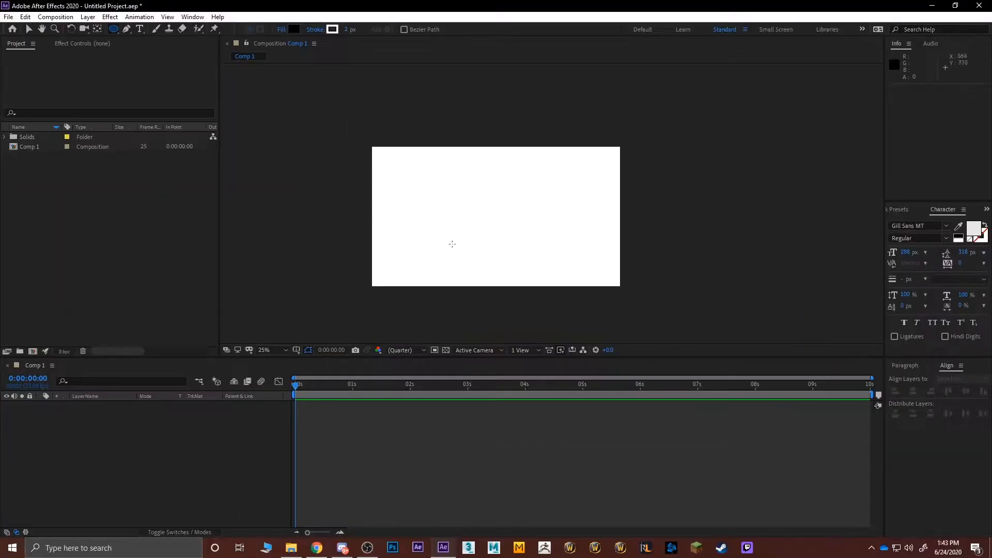
Draw a black circle about 708 px across in the centre of the composition, preview it and return to the first frame
mouse_move(482, 193)
left_mouse_down()
mouse_move(576, 288)
mouse_move(542, 260)
left_mouse_up()
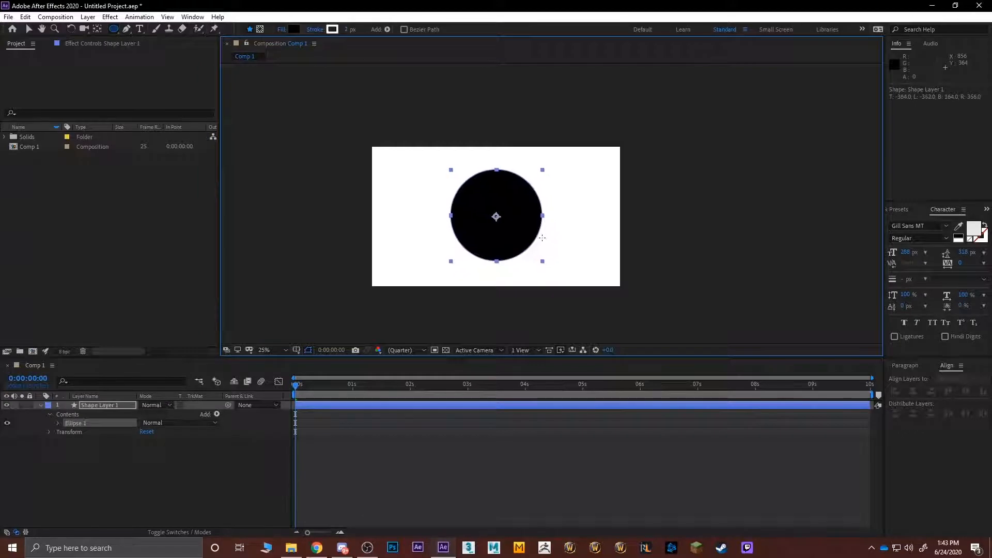
key("Down")
key("space")
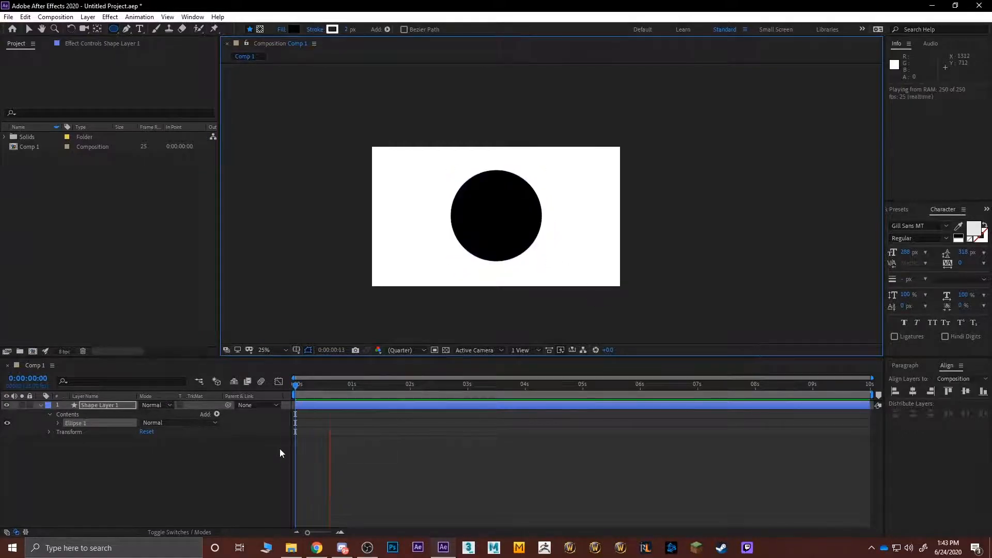
left_click(255, 466)
key("space")
key("Home")
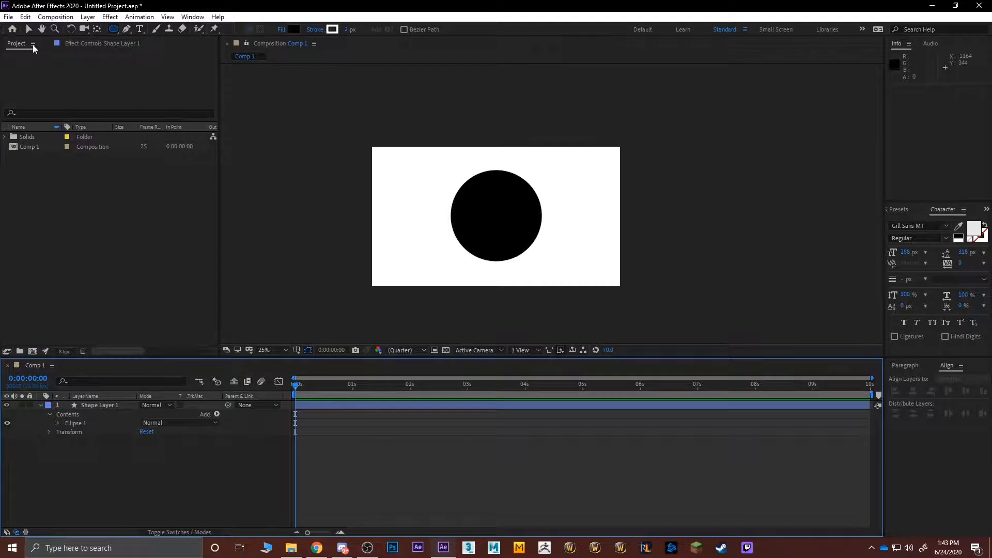
Select Shape Layer 1 and expand it to examine its Scale value and full set of Transform properties
key("v")
left_click(481, 219)
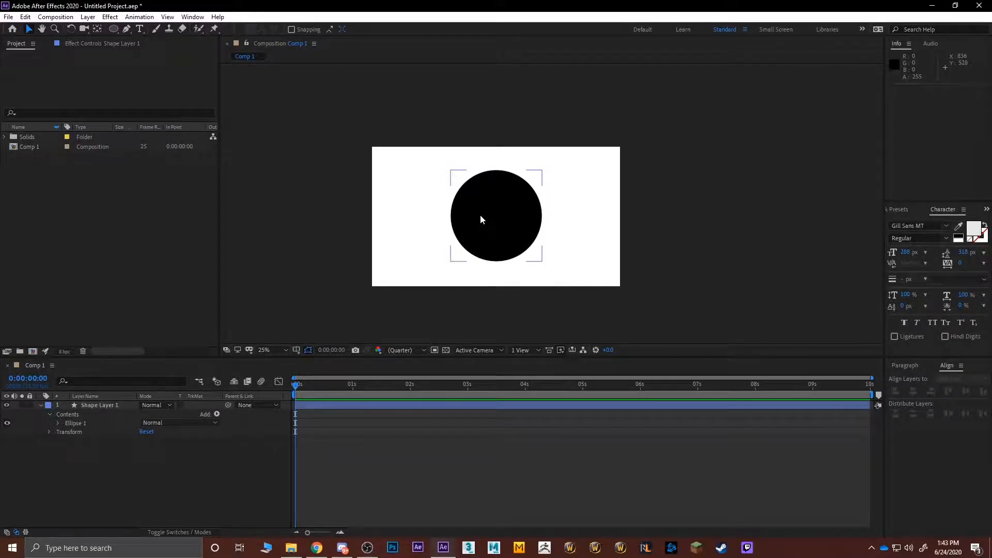
left_click(104, 405)
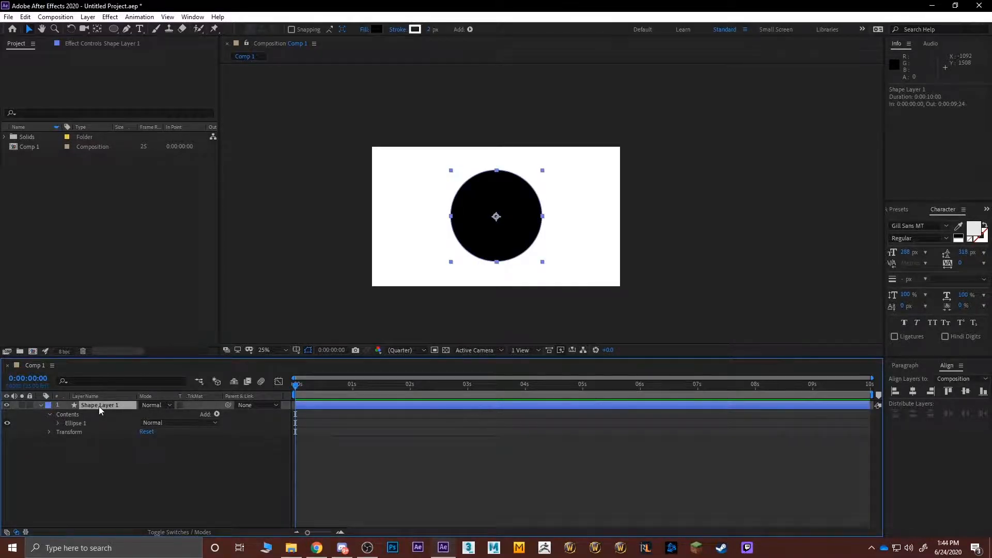
key("s")
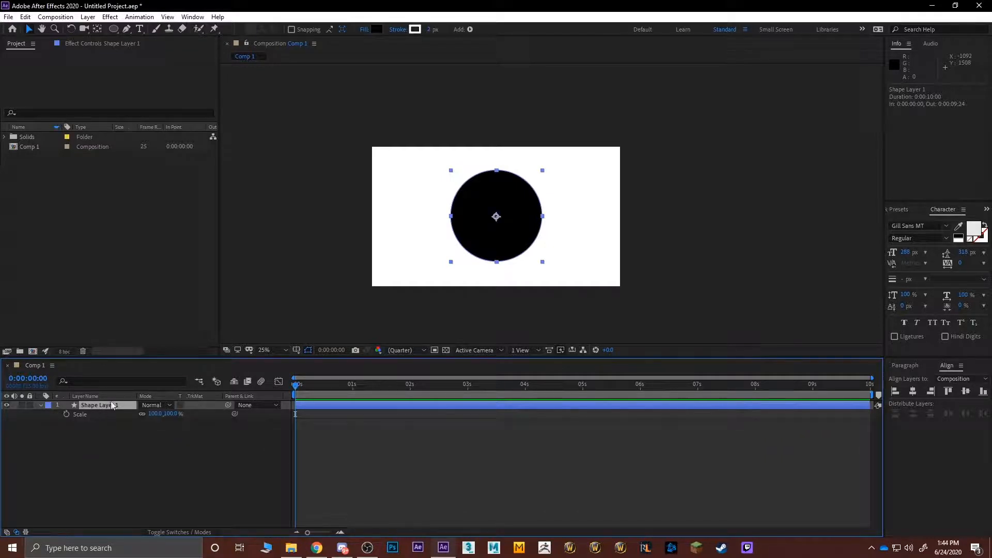
left_click(39, 406)
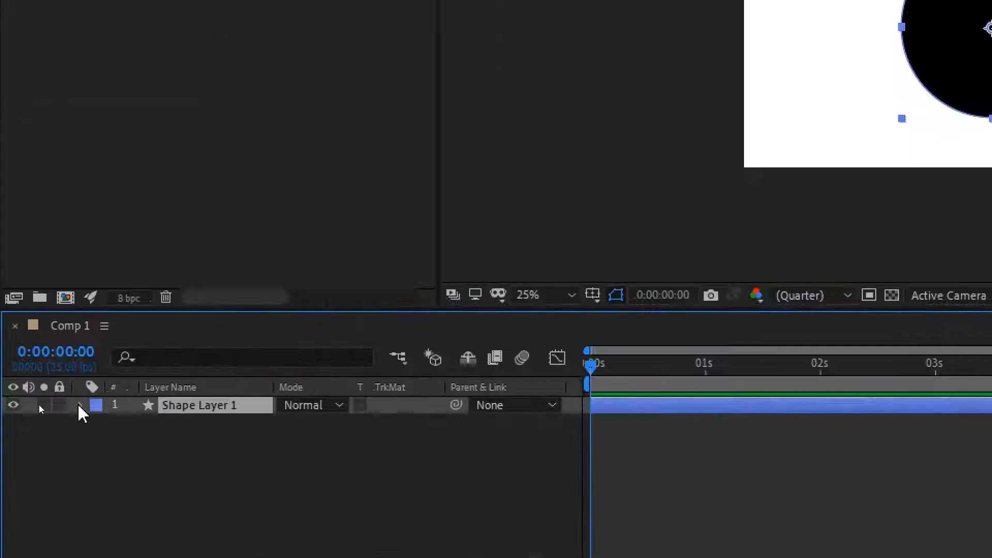
left_click(39, 405)
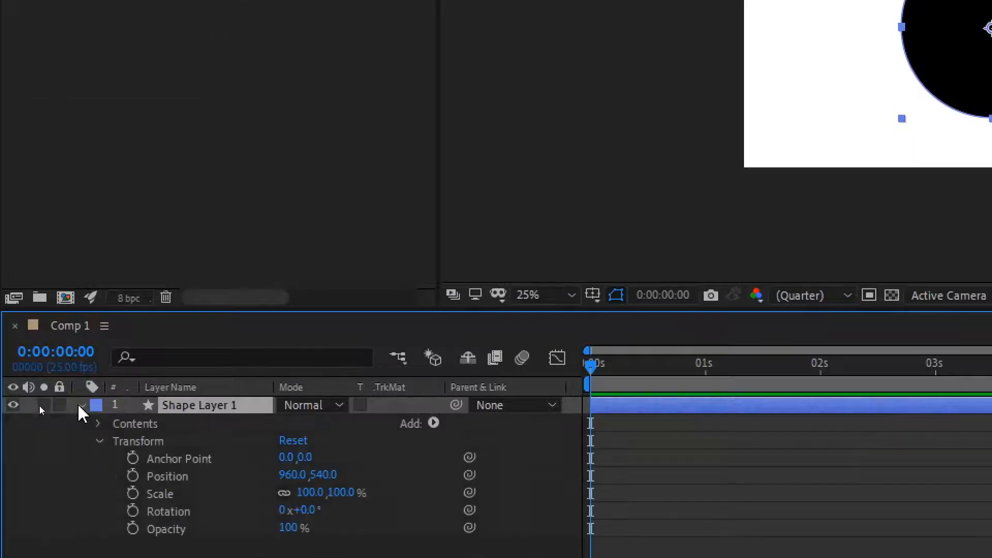
left_click(100, 442)
left_click(99, 441)
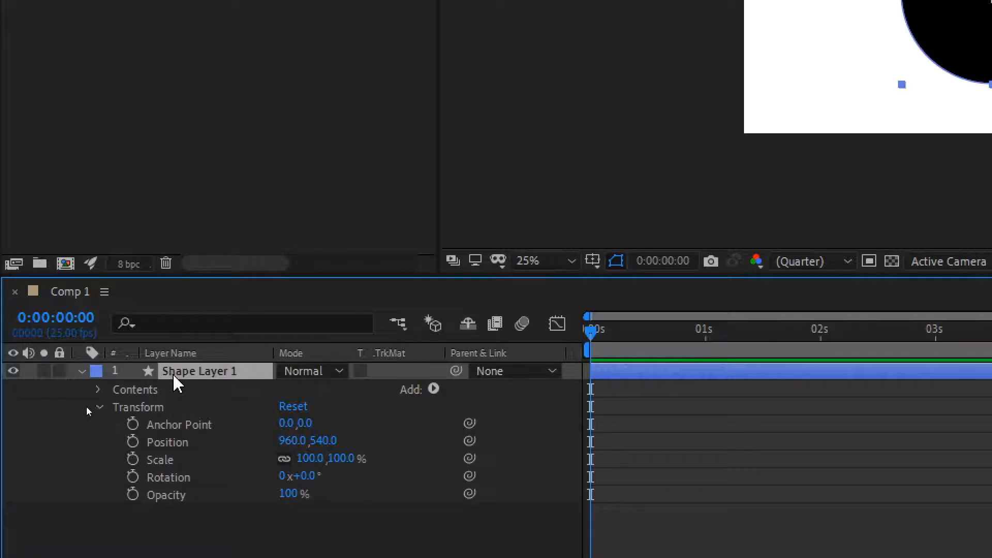
Show Shape Layer 1's Scale, Position, Opacity and Rotation one at a time, ending with only Scale displayed
key("s")
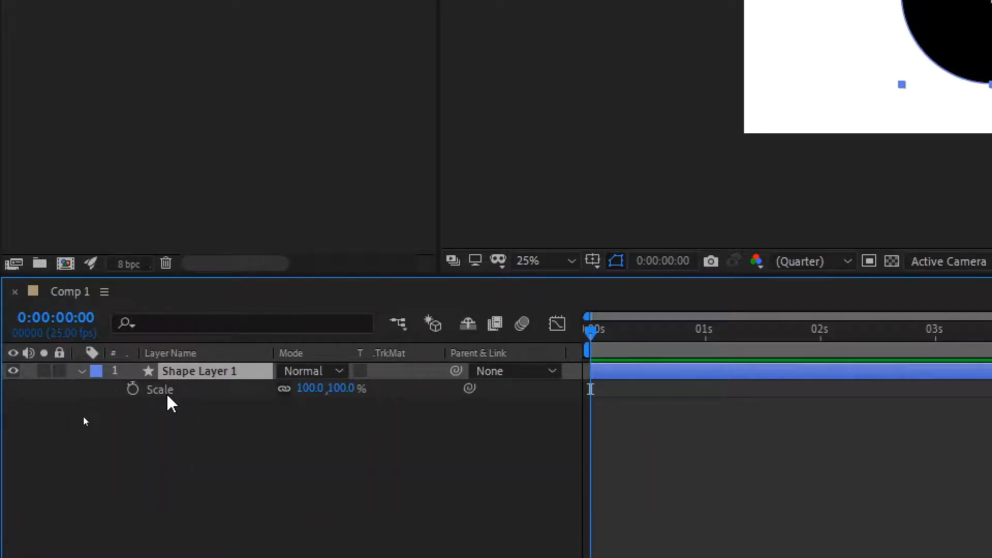
key("p")
key("t")
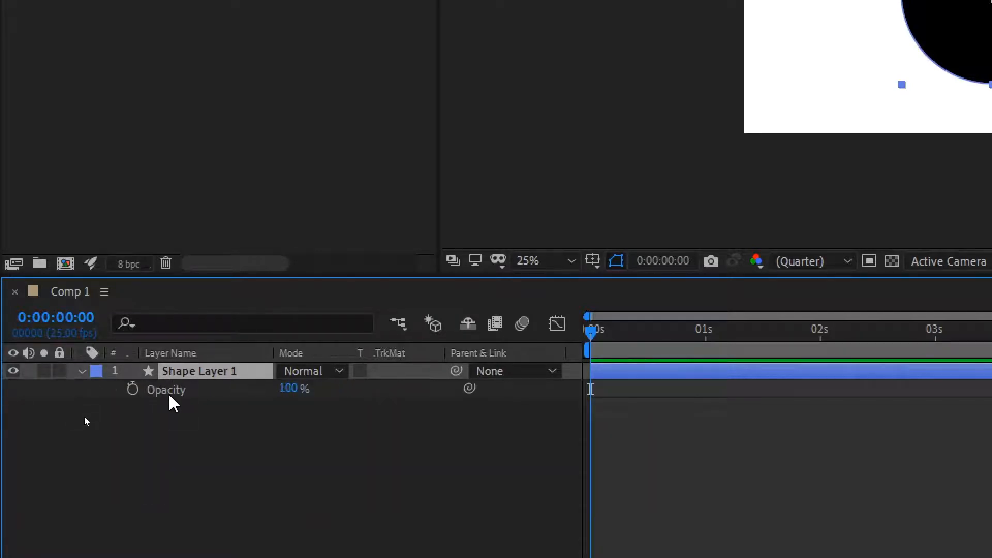
key("r")
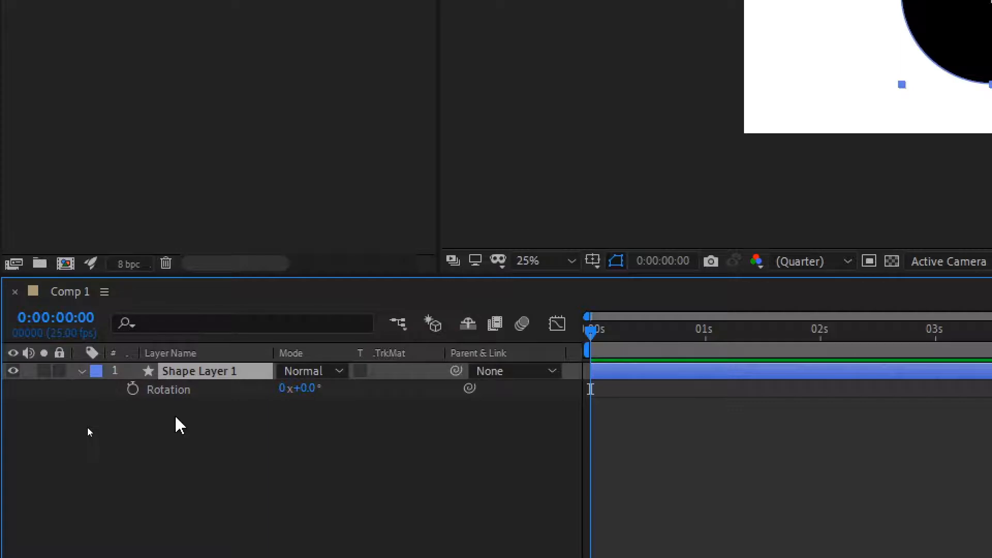
key("s")
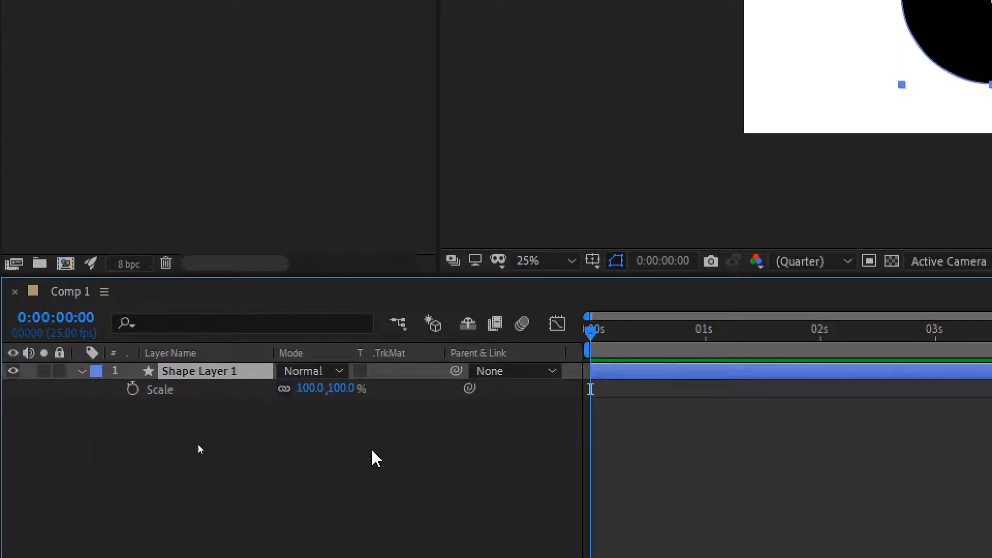
Start keyframing Shape Layer 1's Scale at the first frame and set it to 0%
scroll(400, 449, "up", 2)
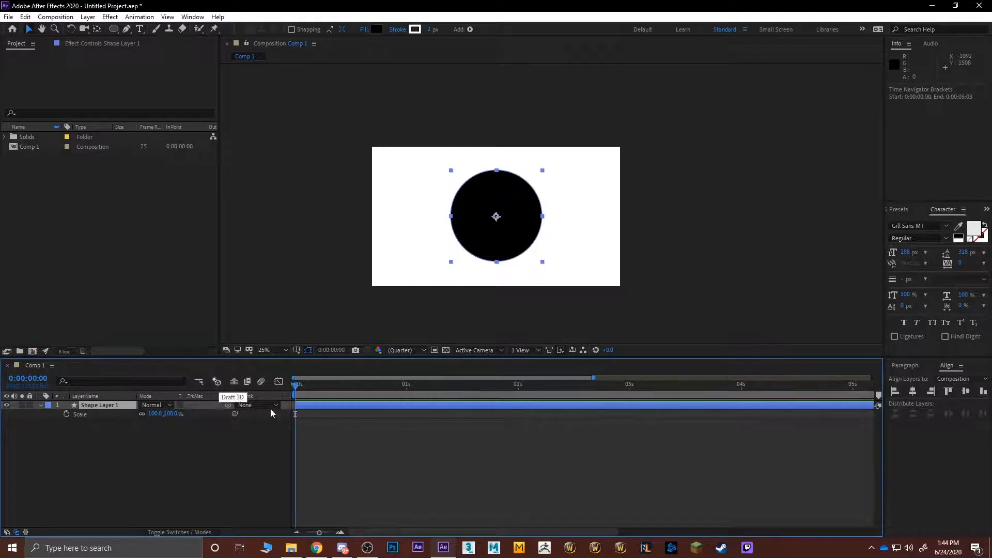
scroll(349, 457, "up", 2)
scroll(346, 455, "down", 3)
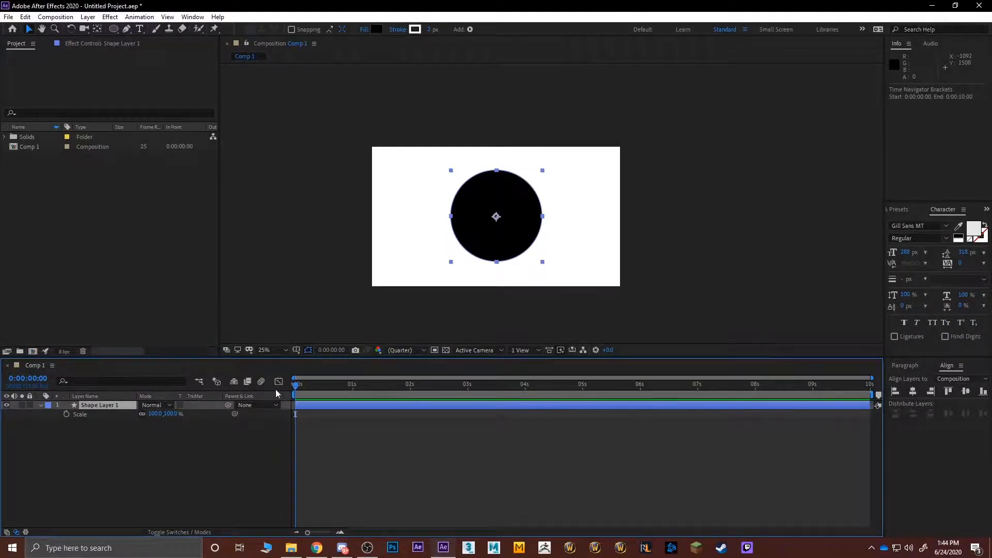
left_click(171, 413)
type("0")
key("Return")
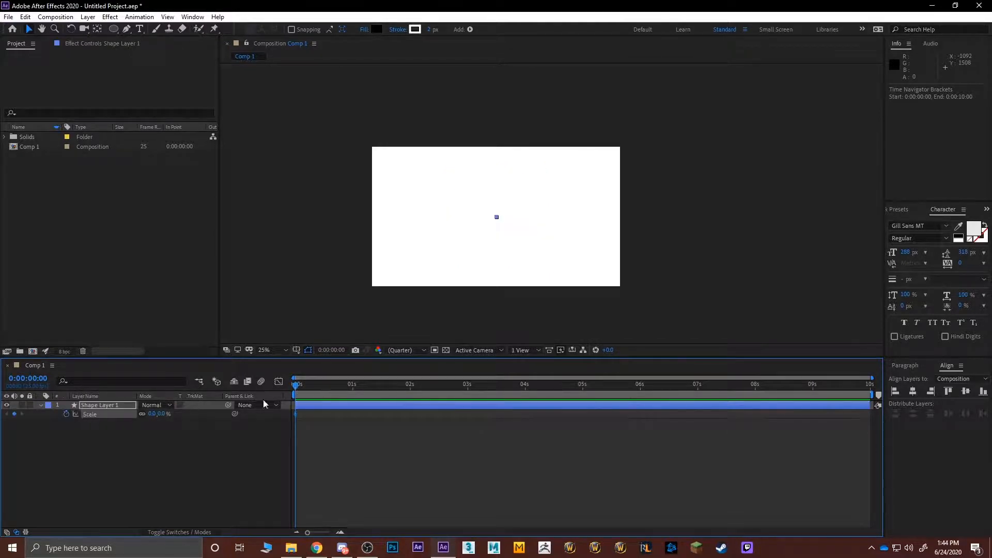
Scale the circle up to 345% at 0:00:00:10 so it covers the frame, and preview the growth
left_click_drag(301, 387, 313, 389)
left_click_drag(170, 417, 262, 386)
left_click(339, 425)
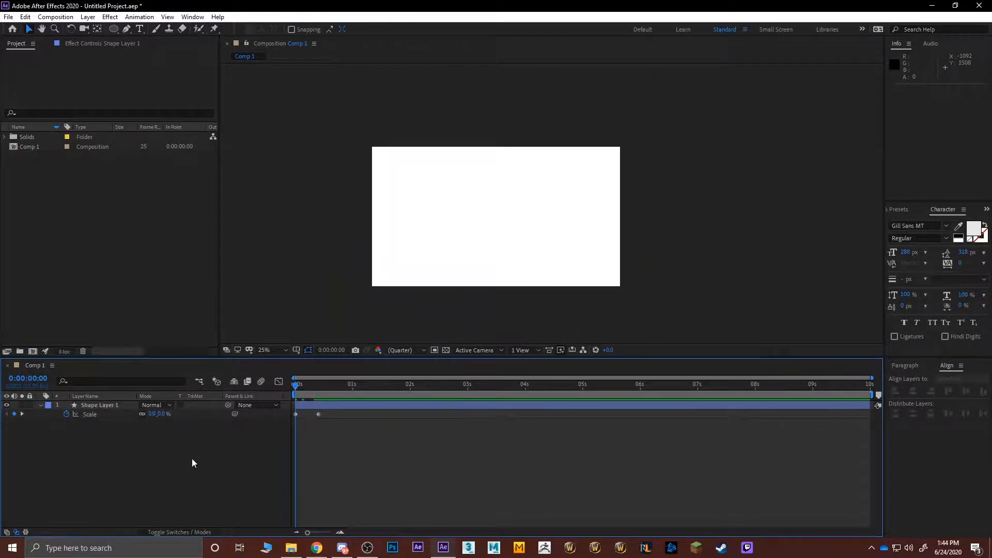
key("space")
left_click_drag(333, 389, 326, 386)
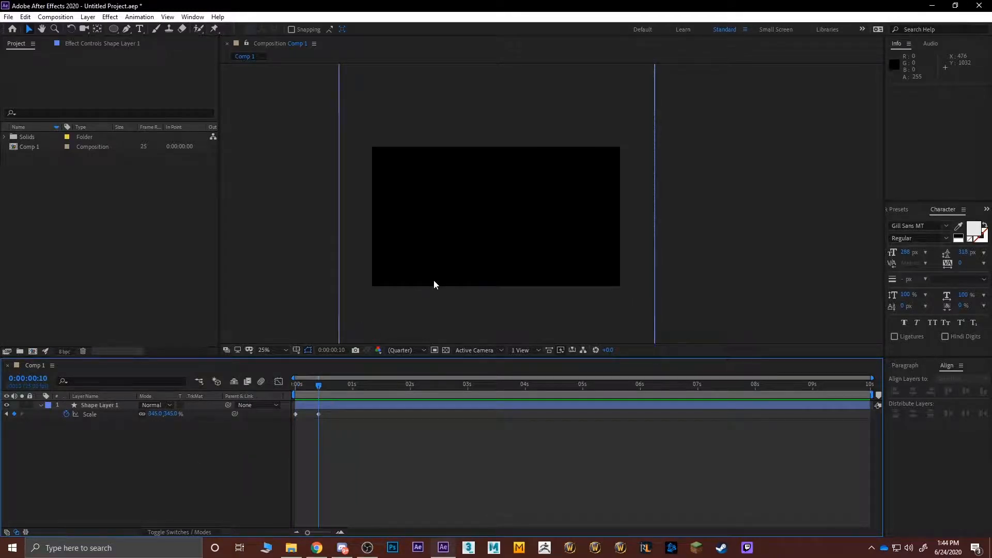
Try a white (FFFFFF) fill on Shape Layer 1, then undo it together with the 345% Scale keyframe
left_click(103, 404)
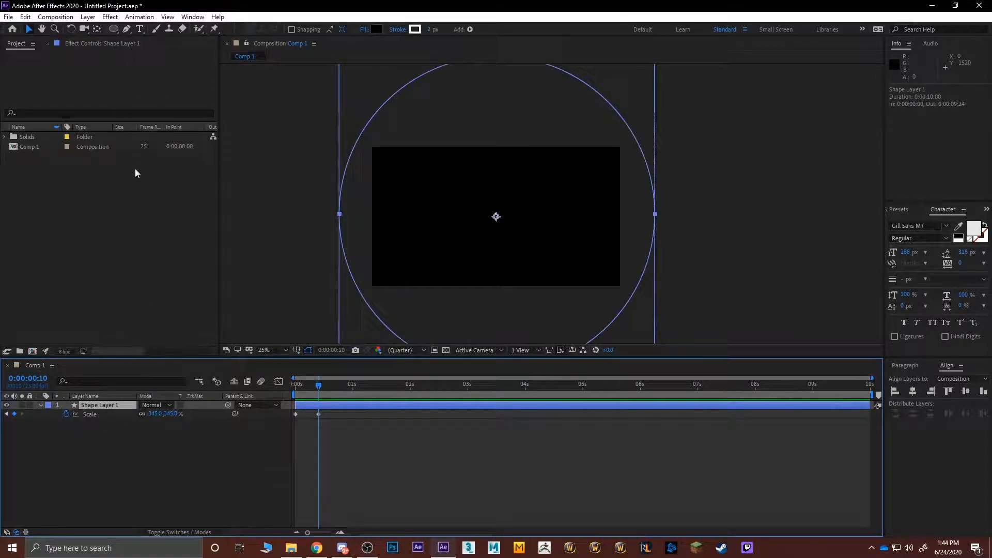
left_click(112, 29)
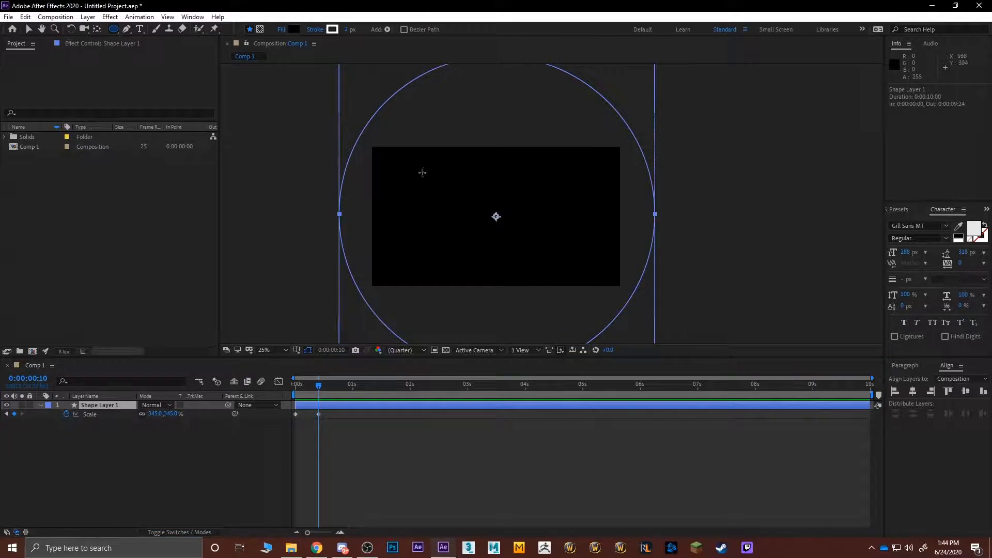
left_click(292, 29)
left_click_drag(301, 291, 225, 252)
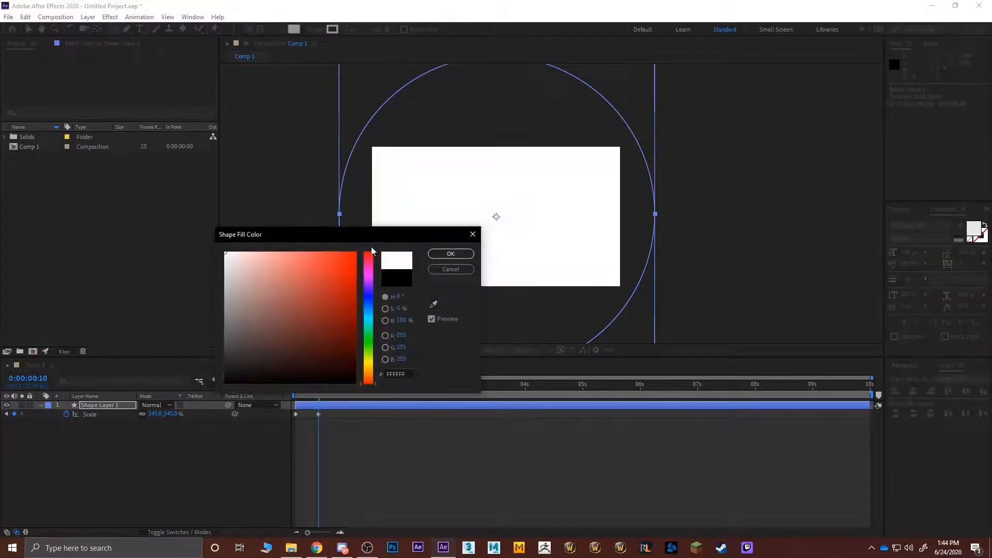
left_click(451, 254)
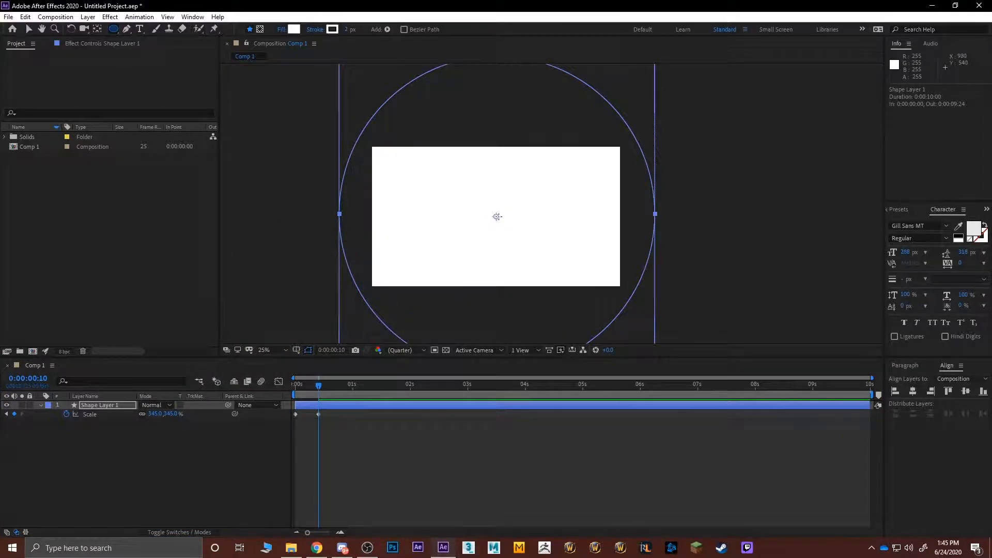
key("ctrl+z")
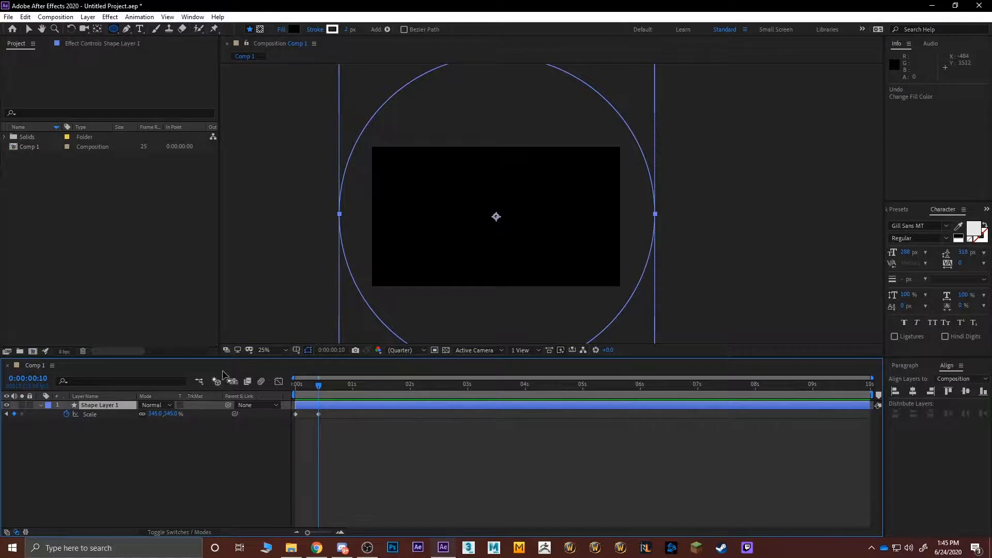
key("ctrl+z")
Set Shape Layer 1's Scale to 347% at 0:00:00:10 as its second keyframe
left_click(109, 407)
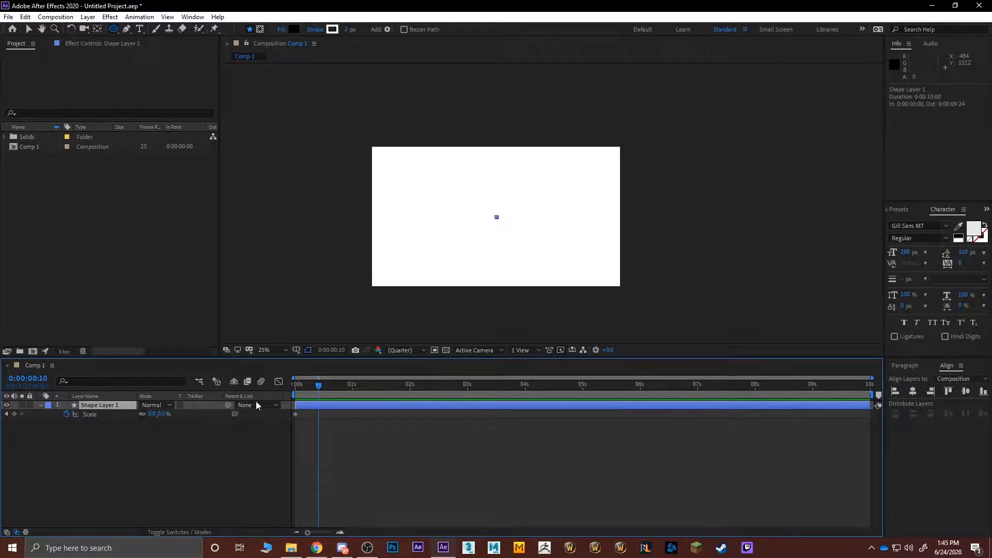
left_click_drag(161, 414, 339, 414)
left_click(160, 460)
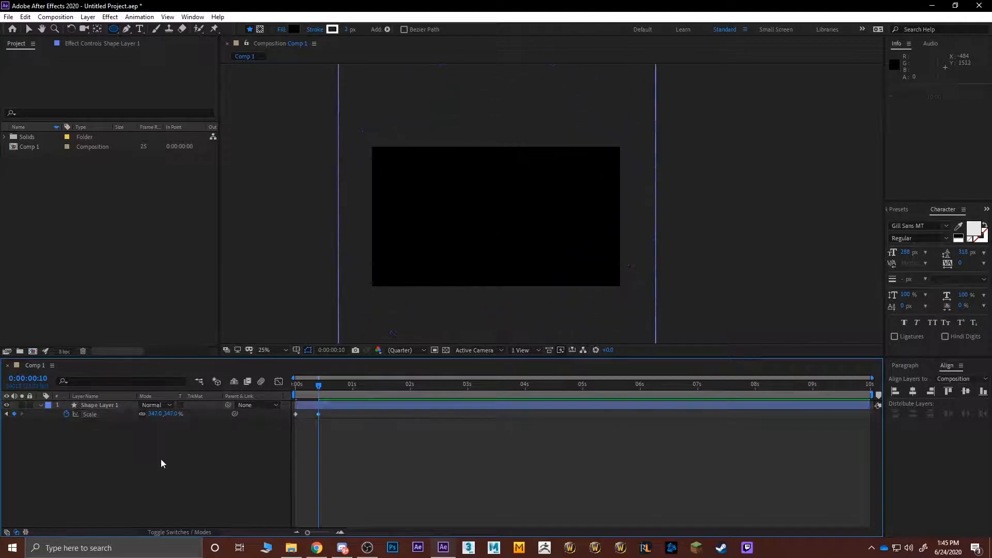
Paste a copy of Shape Layer 1 above it and rename the original layer "Blackk"
left_click(105, 404)
key("ctrl+v")
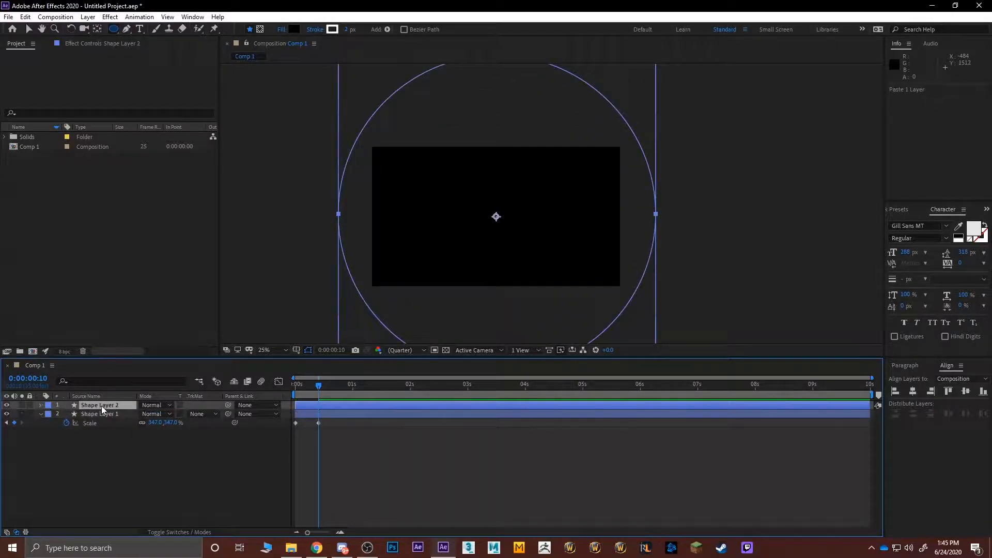
left_click(102, 412)
right_click(102, 412)
left_click(137, 404)
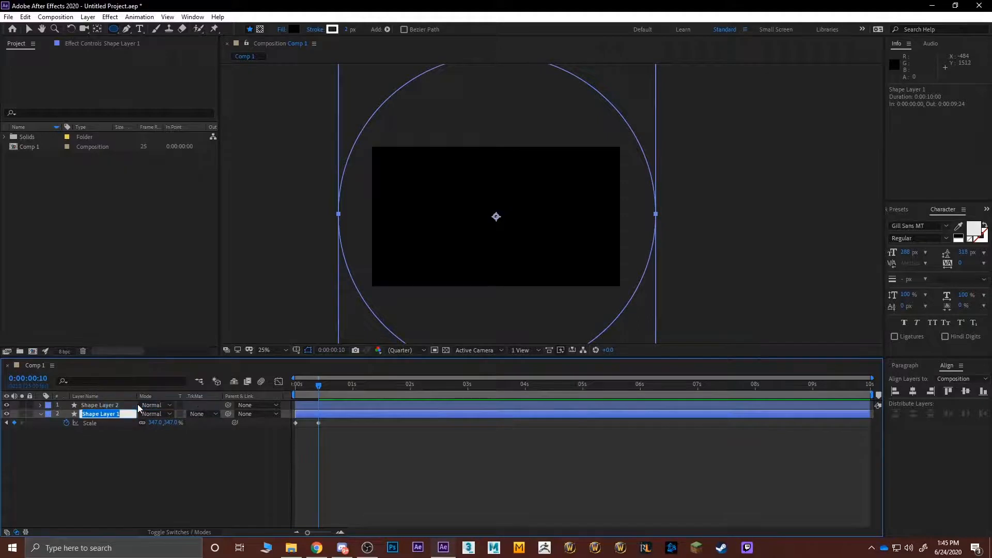
type("Blackk")
key("Return")
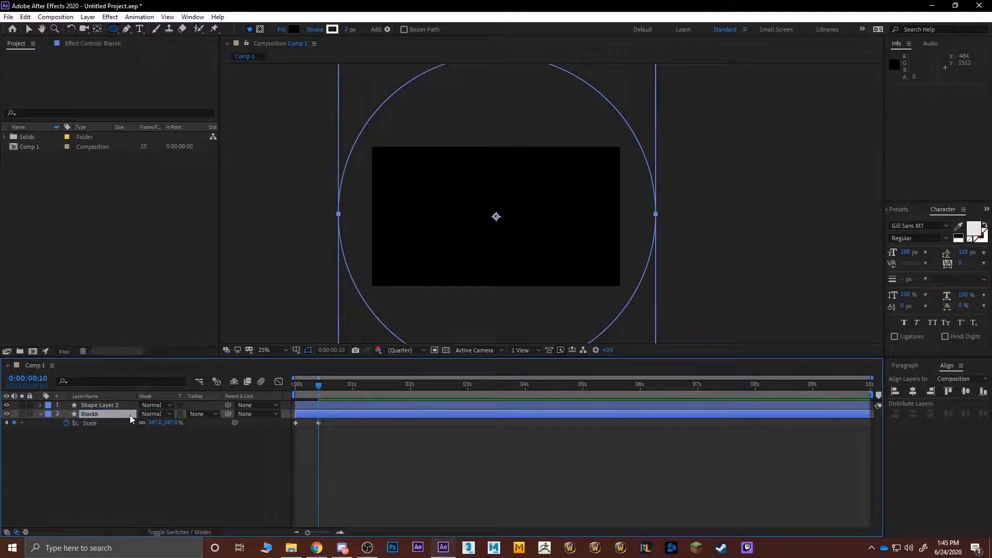
Rename the copied layer Shape Layer 2 as "White"
right_click(104, 405)
left_click(131, 402)
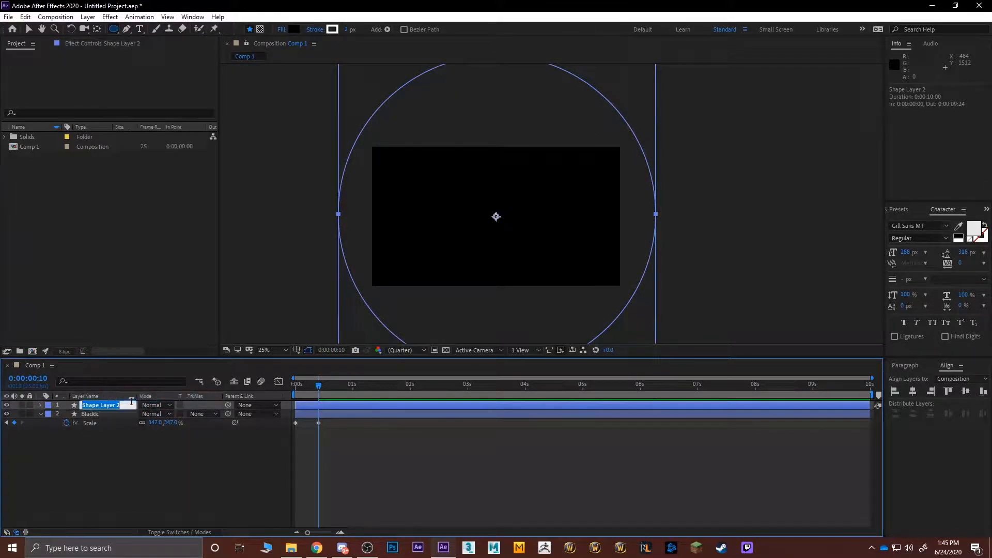
type("Wh")
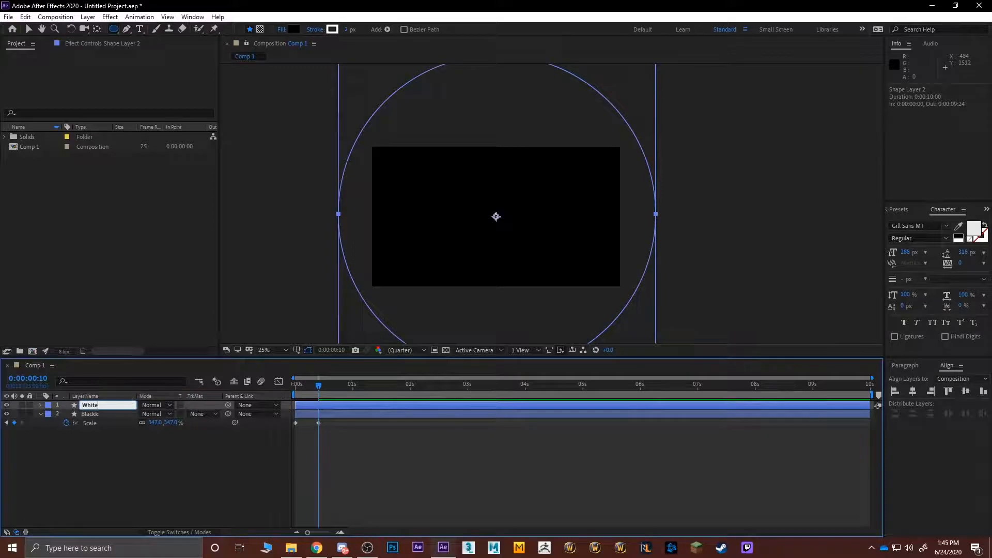
type("ite")
key("Return")
Set the White layer's fill colour to white (FFFFFF) and show its Scale keyframes
left_click(292, 30)
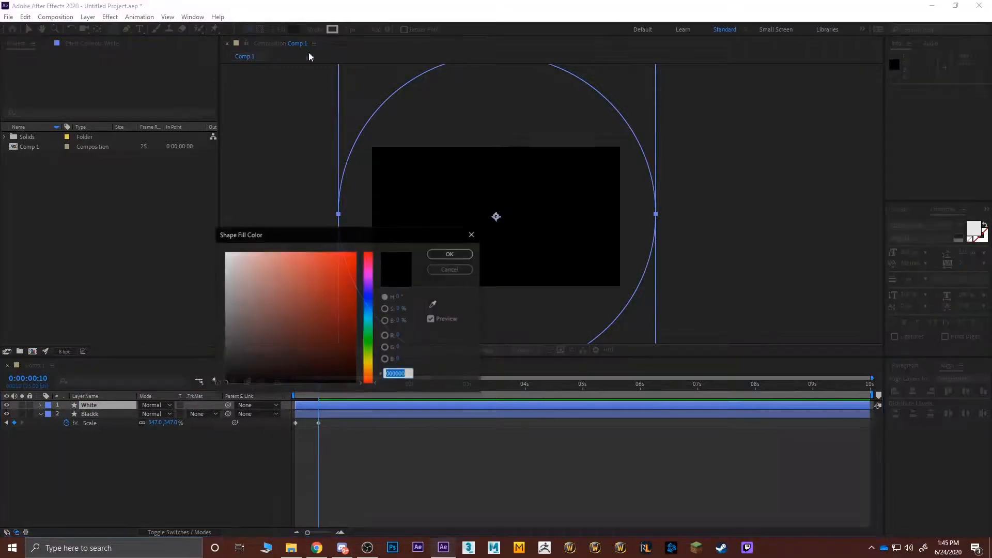
left_click_drag(274, 300, 224, 252)
left_click(450, 253)
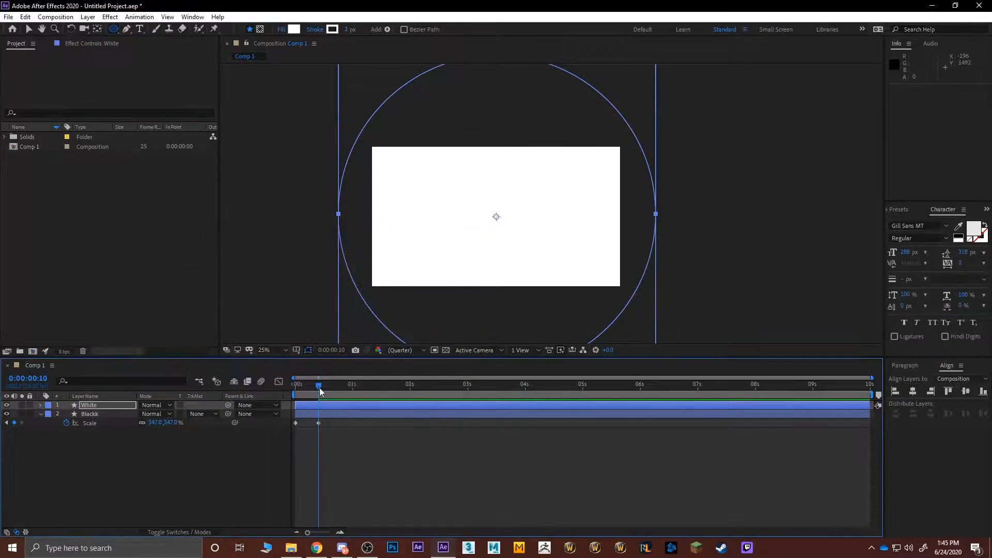
left_click(221, 460)
key("s")
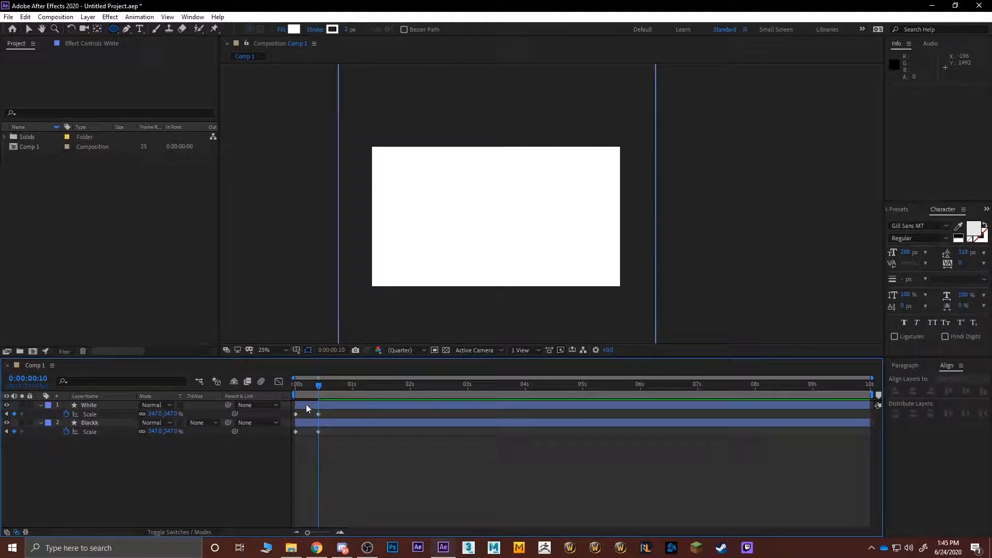
Try starting the White layer at 0:00:00:06 and placing it below Blackk, and scrub back to check the overlap
left_click_drag(303, 407, 318, 406)
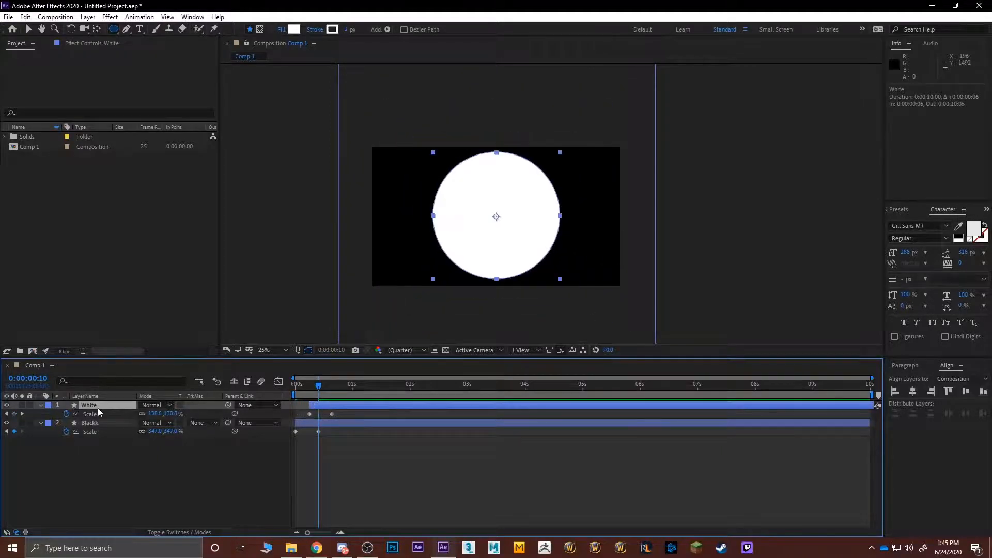
left_click_drag(98, 407, 103, 449)
left_click(316, 402)
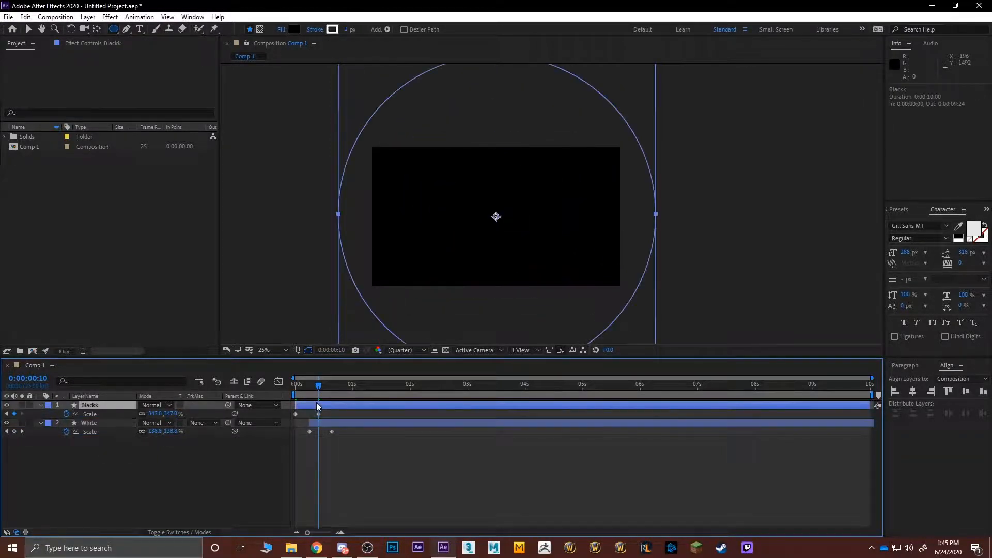
mouse_move(318, 385)
left_mouse_down()
mouse_move(284, 394)
mouse_move(323, 389)
mouse_move(304, 388)
left_mouse_up()
Undo the White layer's reordering and time shift, and return to the first frame
key("ctrl+z")
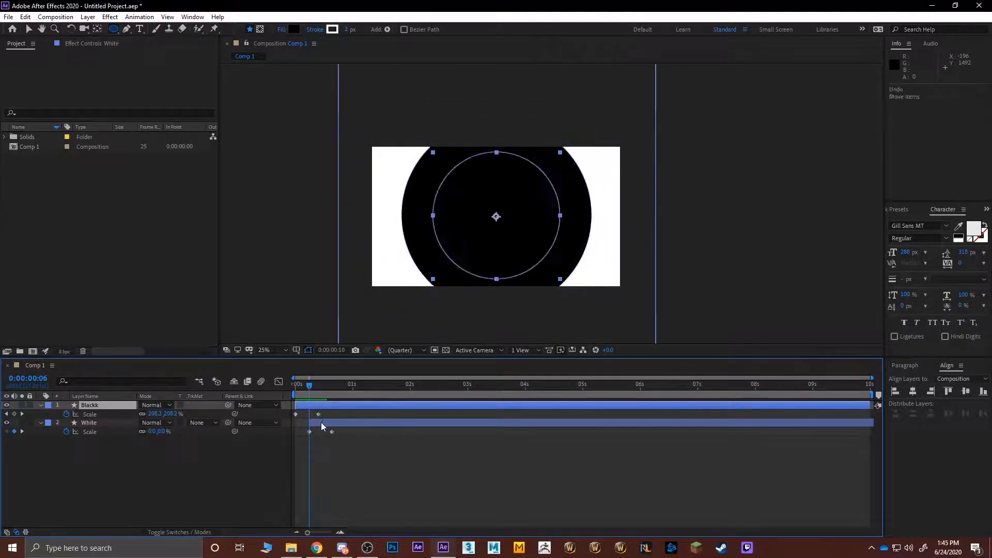
left_click(321, 423)
key("ctrl+z")
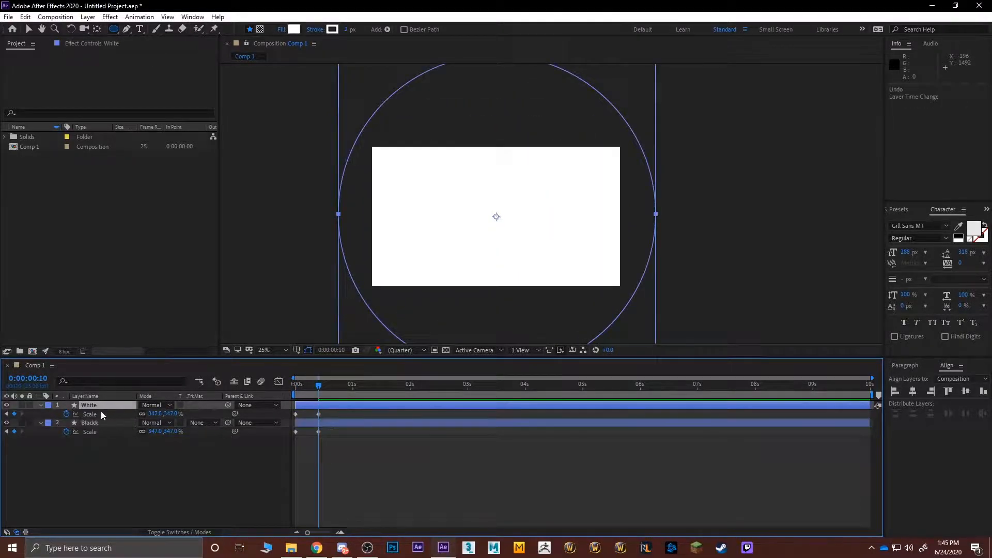
key("Home")
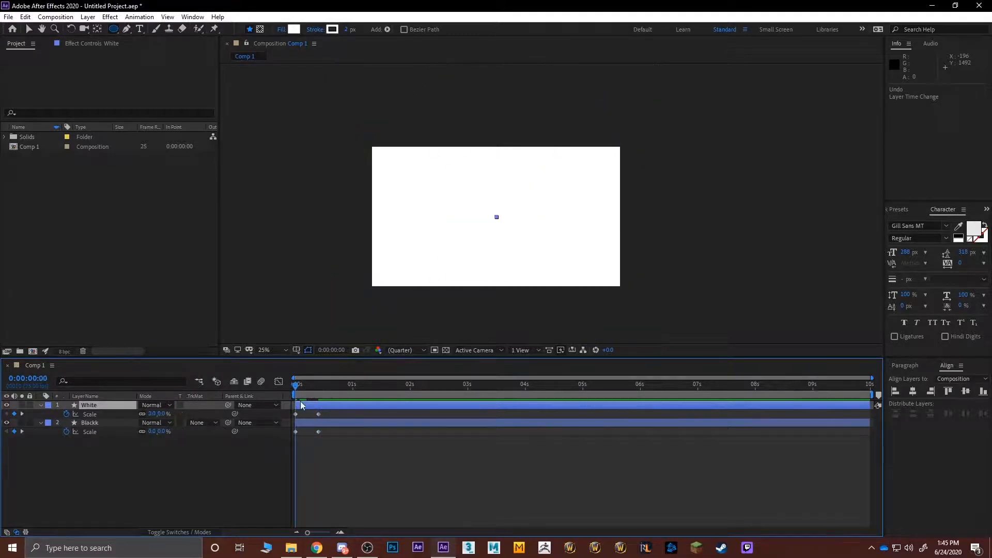
Shift the White layer's Scale keyframes so they start at 0:00:00:06, and scrub through the overlap with Blackk
left_click_drag(329, 412, 328, 387)
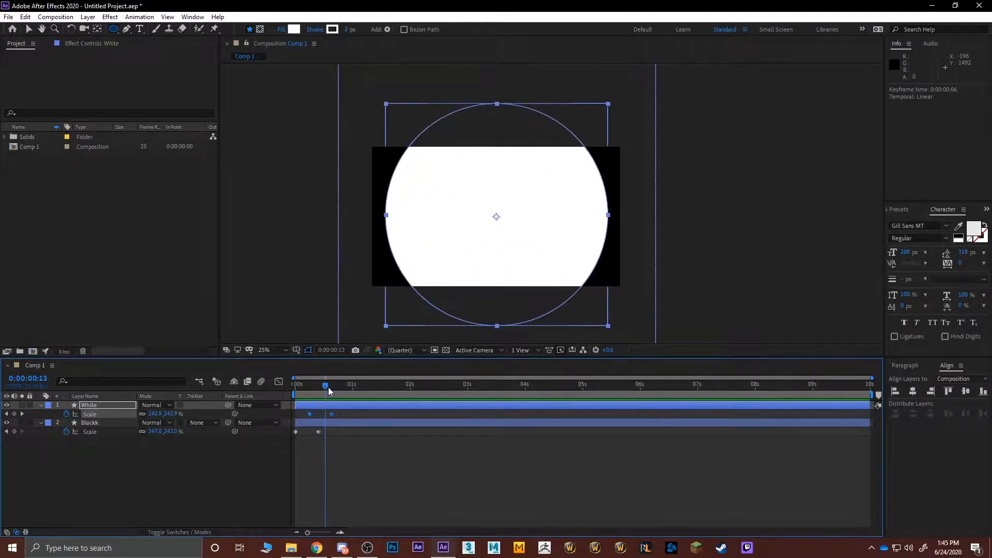
Duplicate the Blackk layer and place the copy above White in the layer stack
left_click(108, 424)
key("ctrl+d")
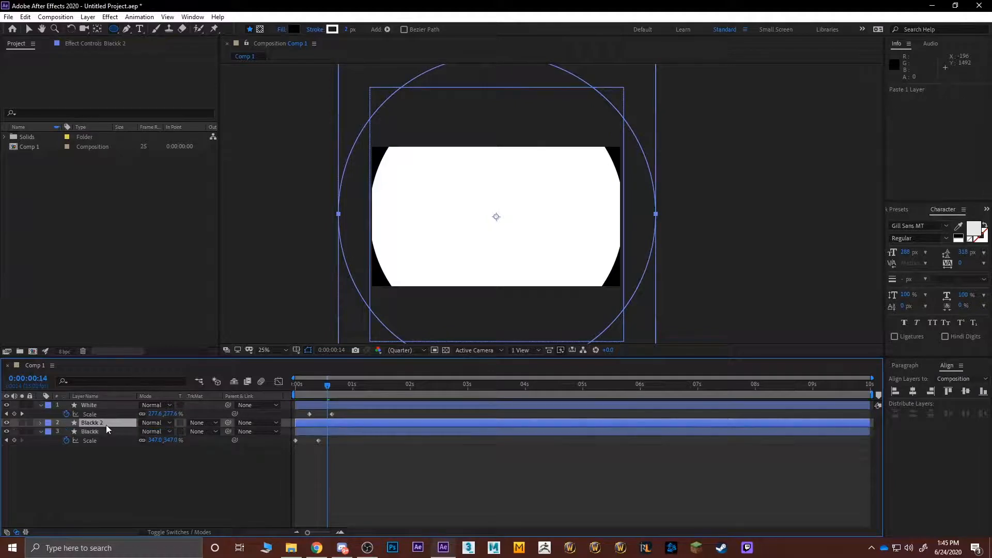
left_click_drag(106, 425, 103, 402)
Shift the Blackk 2 layer's Scale keyframes so they start at 0:00:00:12, and preview the animation from the beginning
key("s")
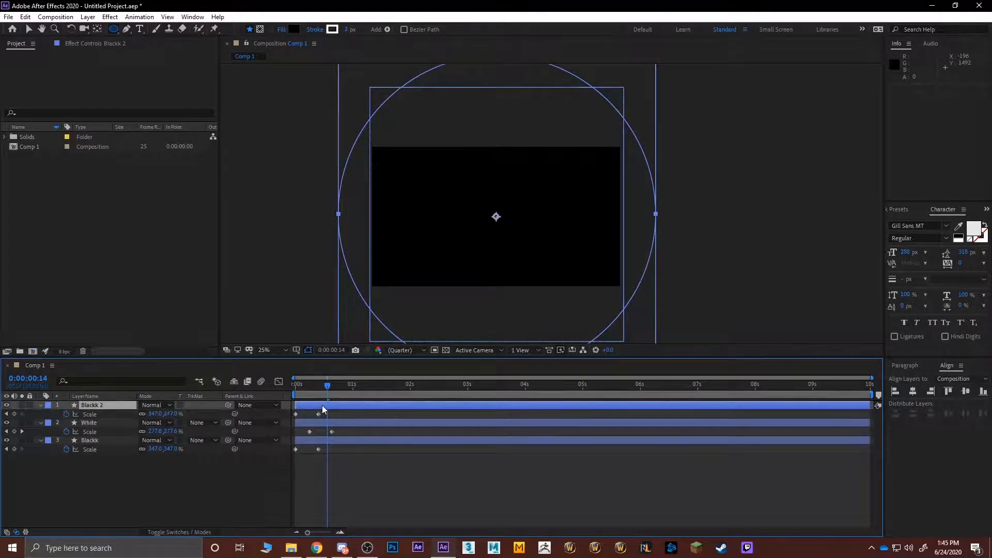
mouse_move(327, 410)
left_mouse_down()
mouse_move(290, 417)
mouse_move(325, 419)
left_mouse_up()
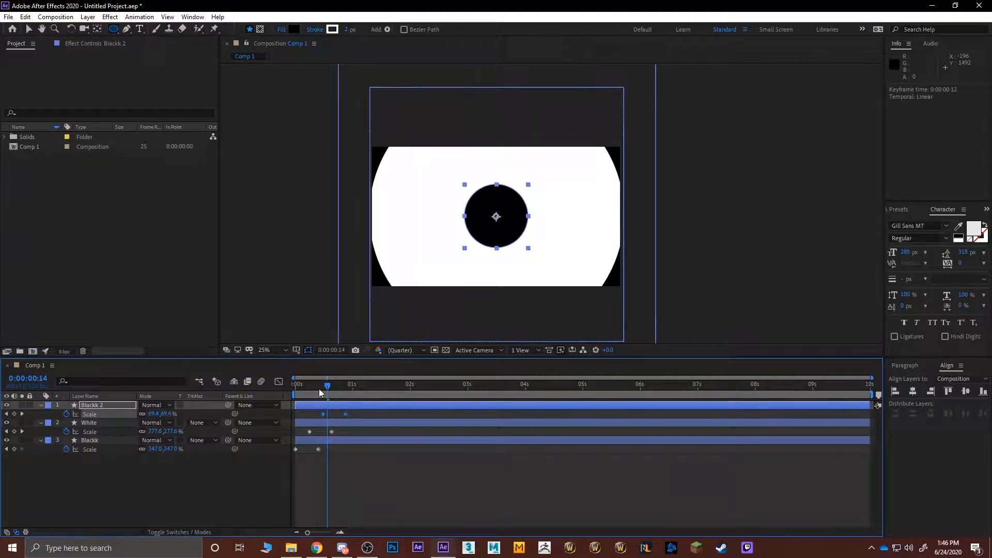
key("Home")
left_click(255, 311)
key("space")
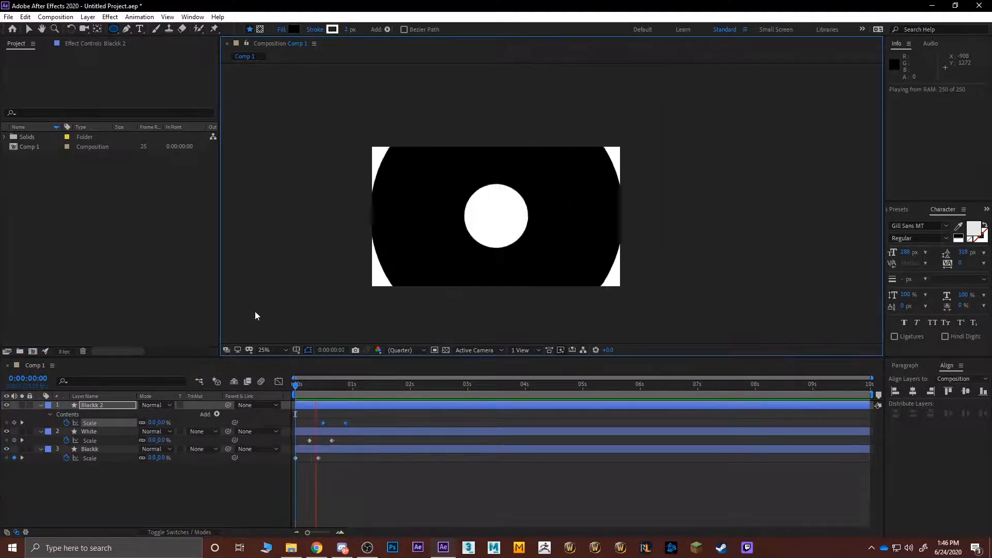
key("space")
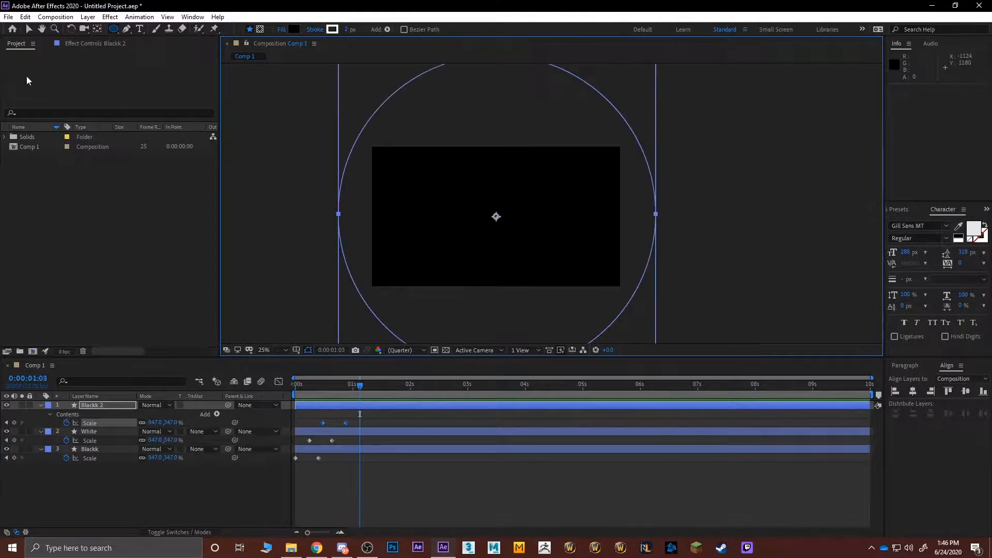
Apply Easy Ease to all Scale keyframes of the Blackk 2, White and Blackk layers
left_click(29, 29)
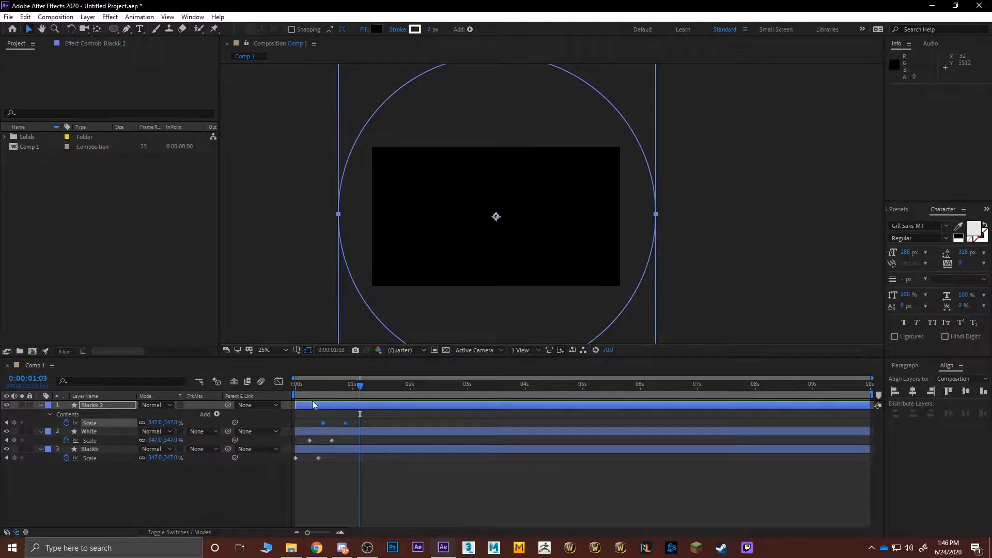
left_click(398, 495)
left_click_drag(373, 411, 276, 486)
key("F9")
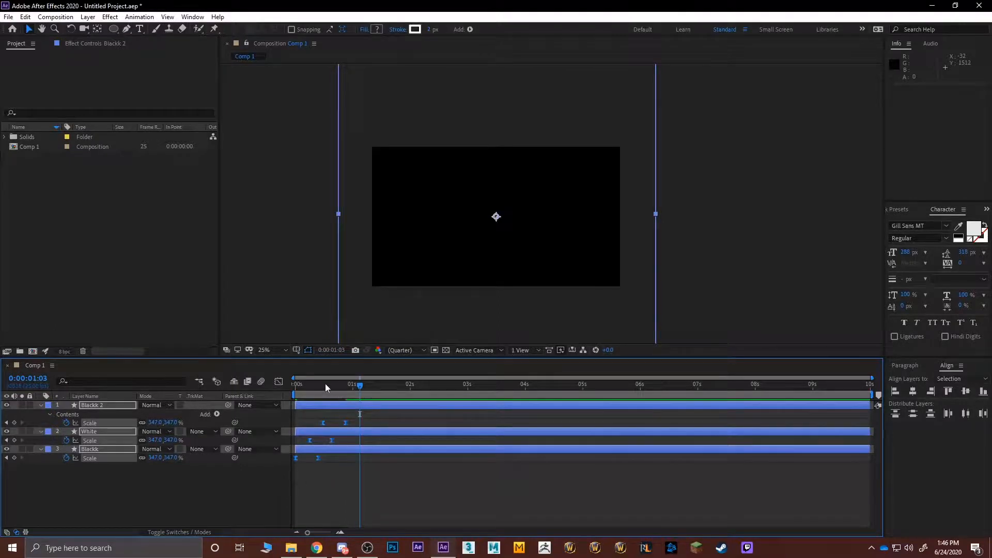
Play the eased circle animation from the beginning and scrub around its end to check the motion
left_click_drag(325, 383, 295, 383)
key("space")
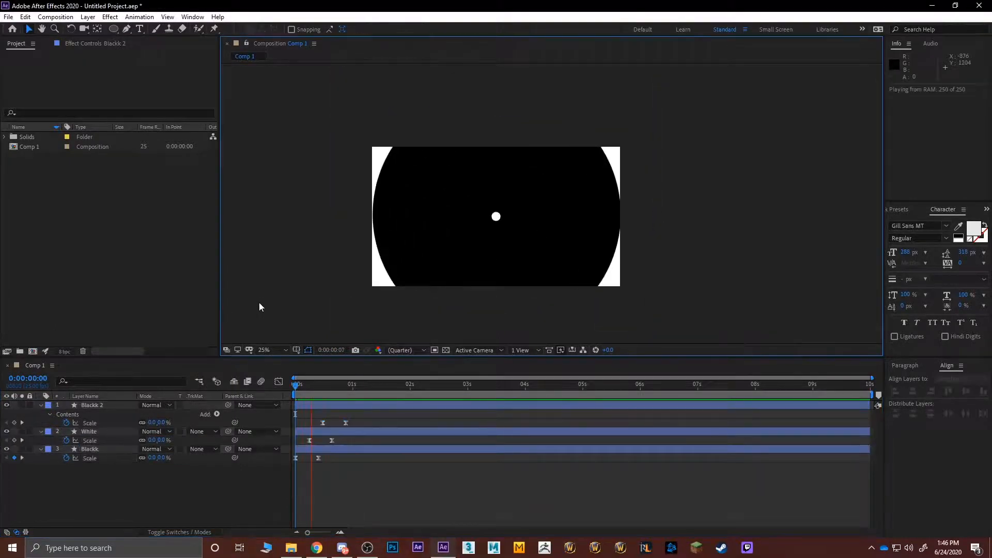
key("space")
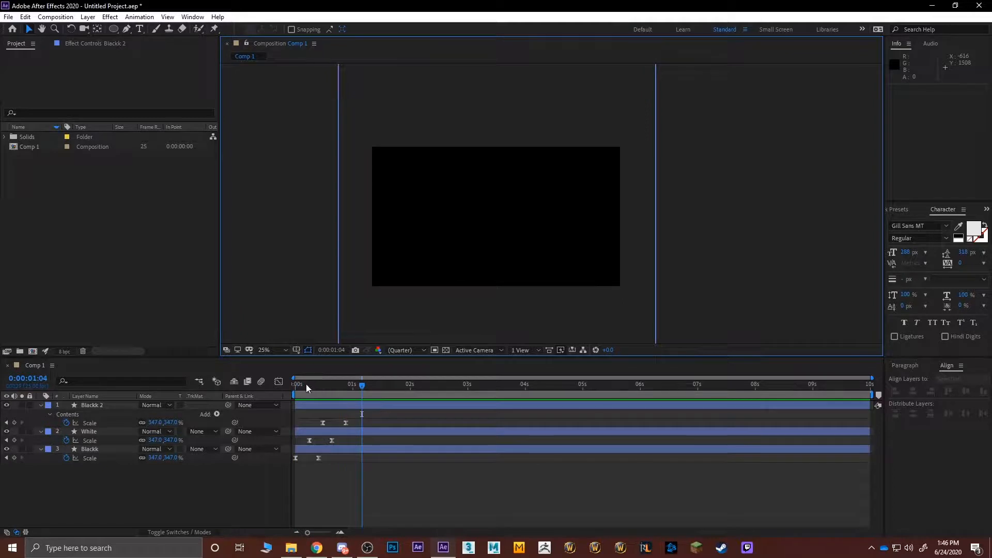
key("space")
left_click(358, 393)
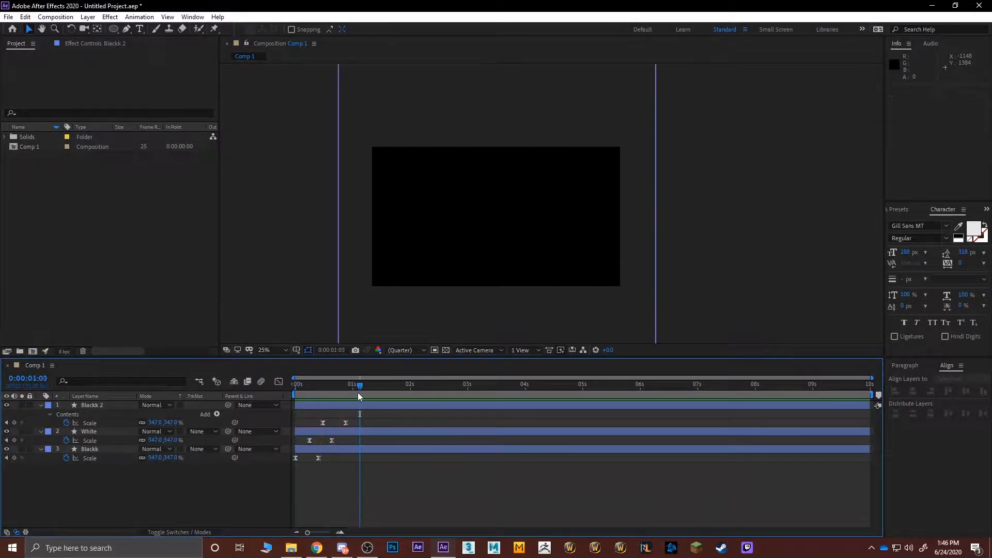
left_click_drag(358, 392, 343, 392)
key("space")
left_click(114, 30)
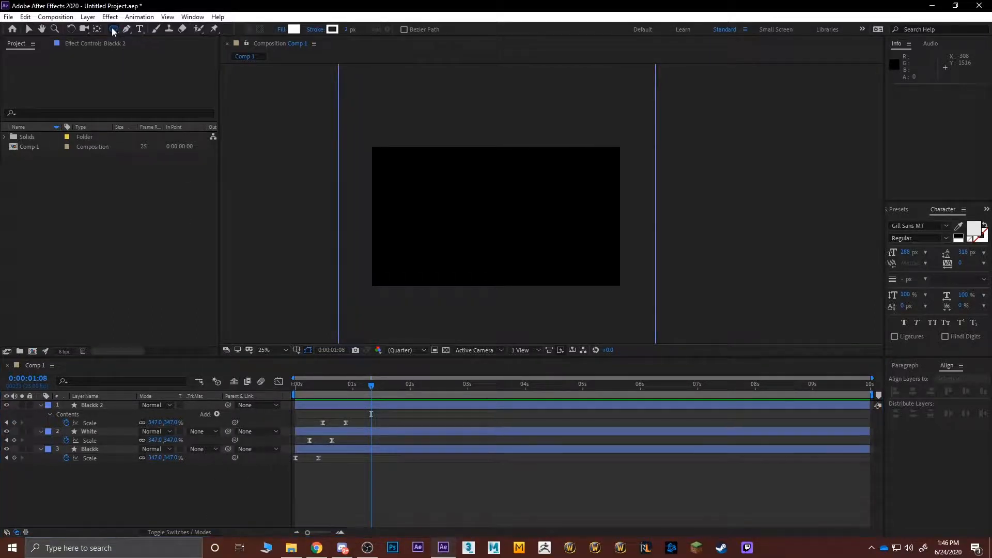
left_click(113, 31)
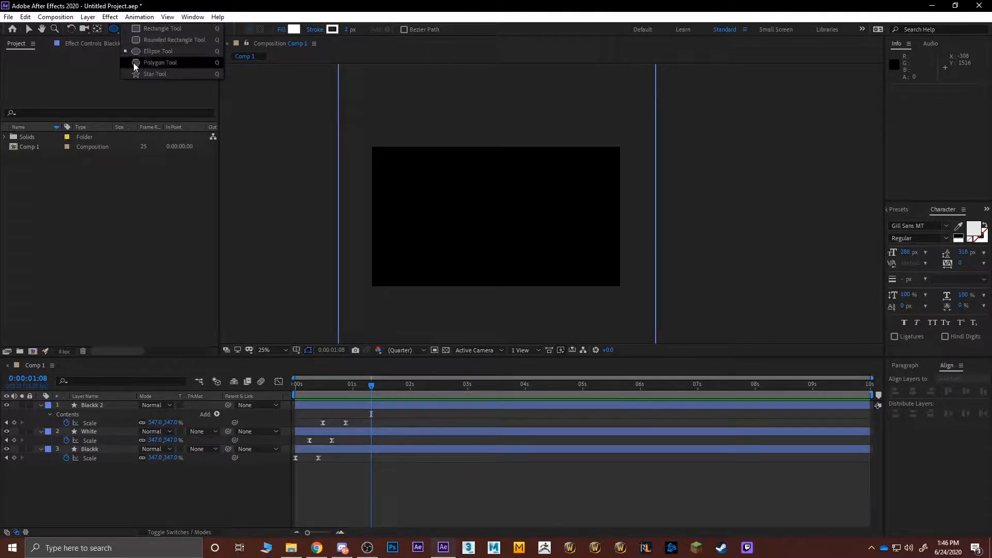
left_click(123, 216)
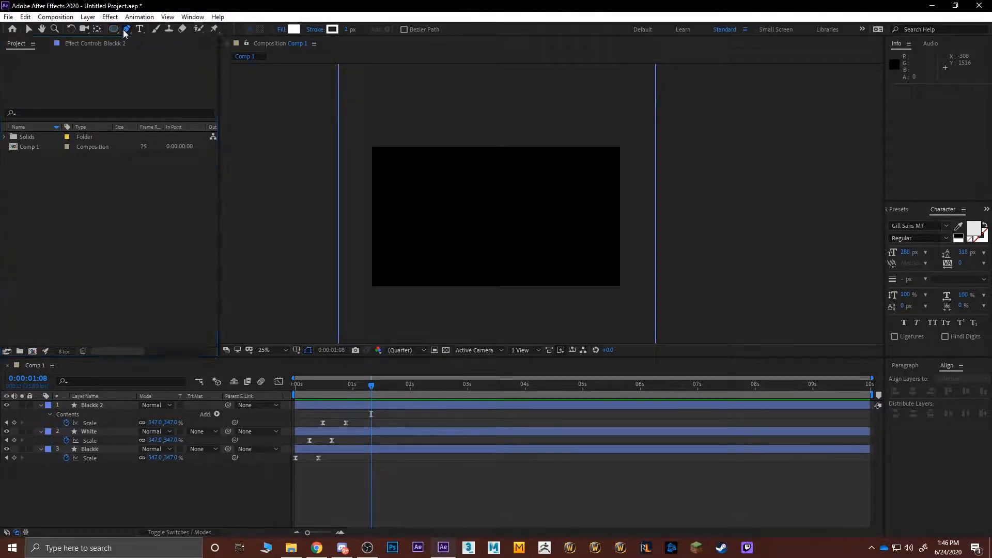
Draw a closed five-point white shape with the Pen tool, its tip pointing left near the frame's centre and its body extending past the right edge
left_click(125, 31)
left_click(155, 32)
left_click(117, 507)
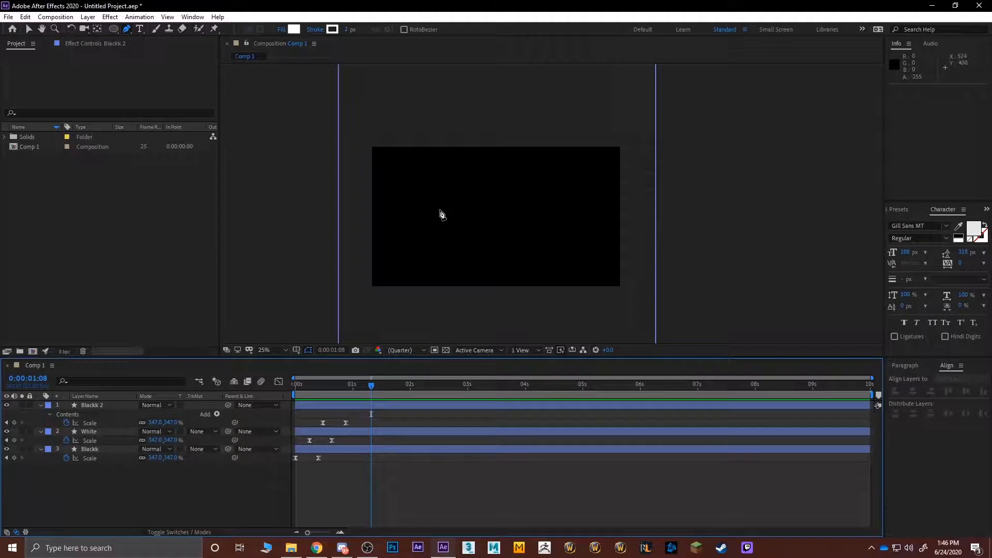
left_click(482, 213)
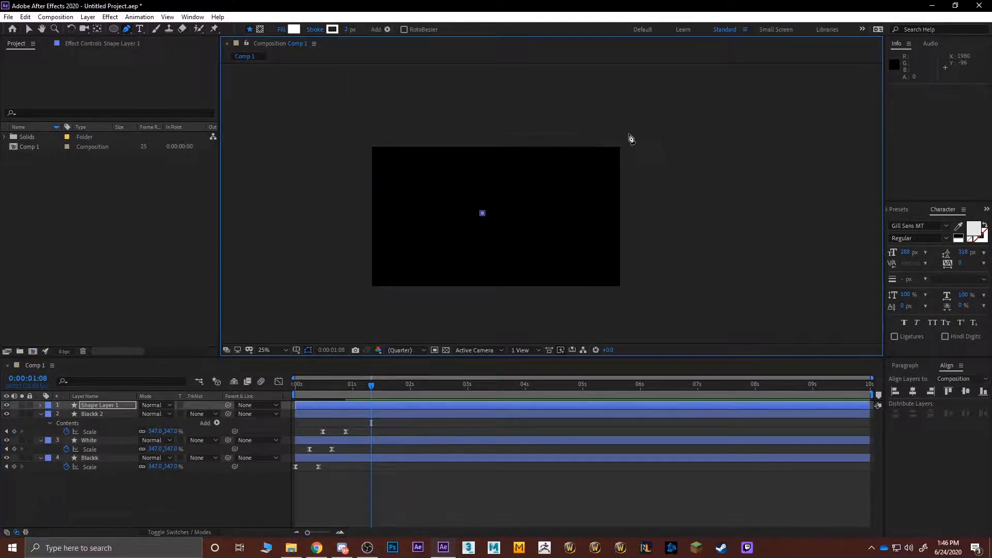
left_click(569, 115)
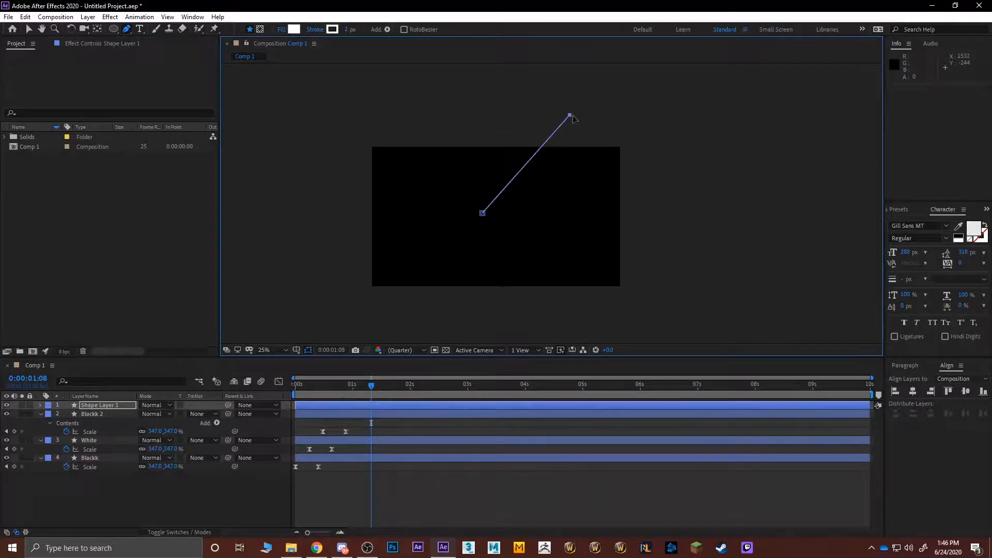
left_click(671, 114)
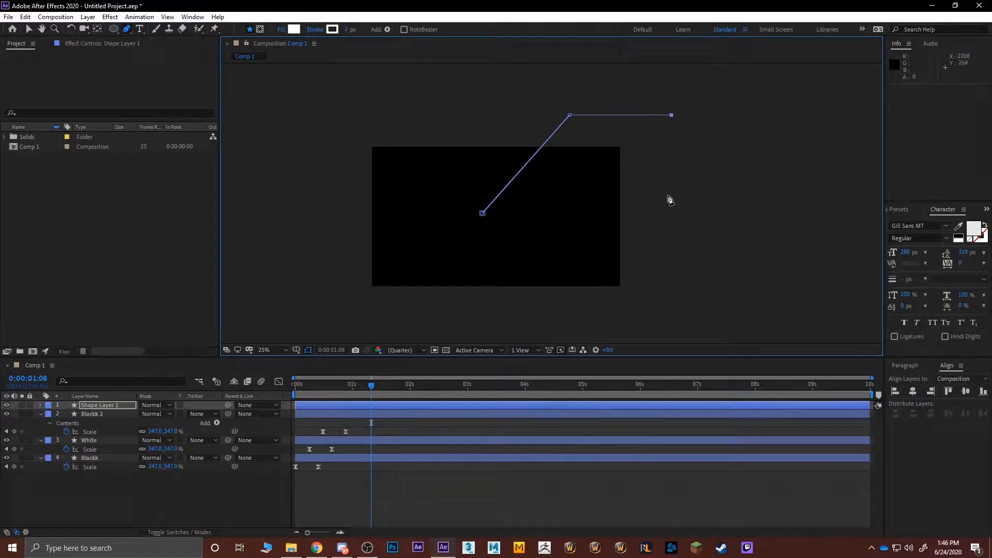
left_click(671, 318)
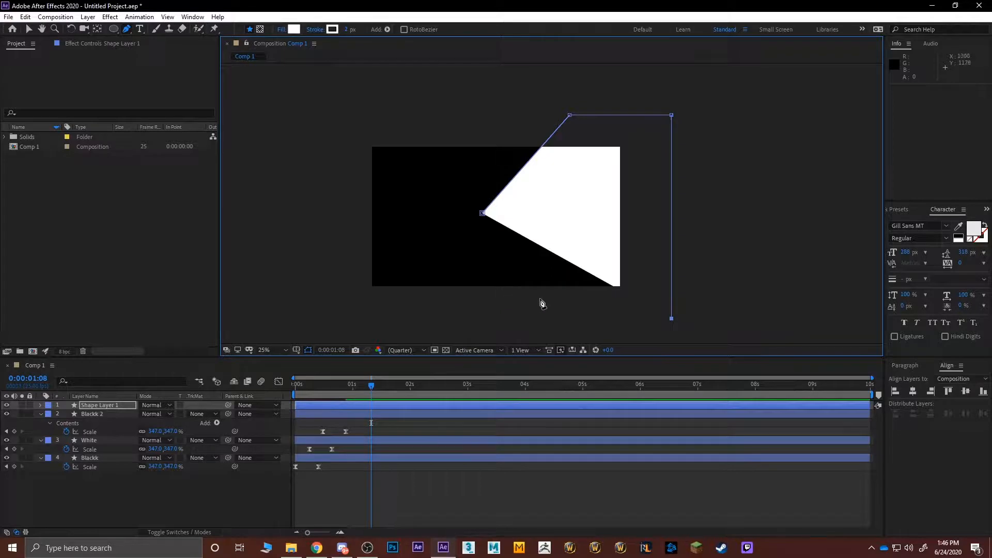
left_click(571, 318)
left_click(482, 214)
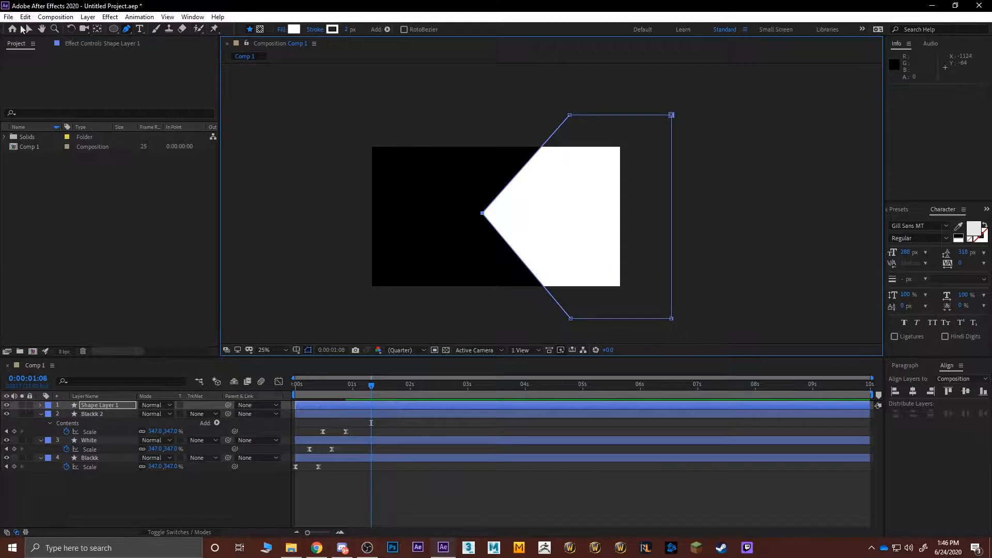
left_click(29, 28)
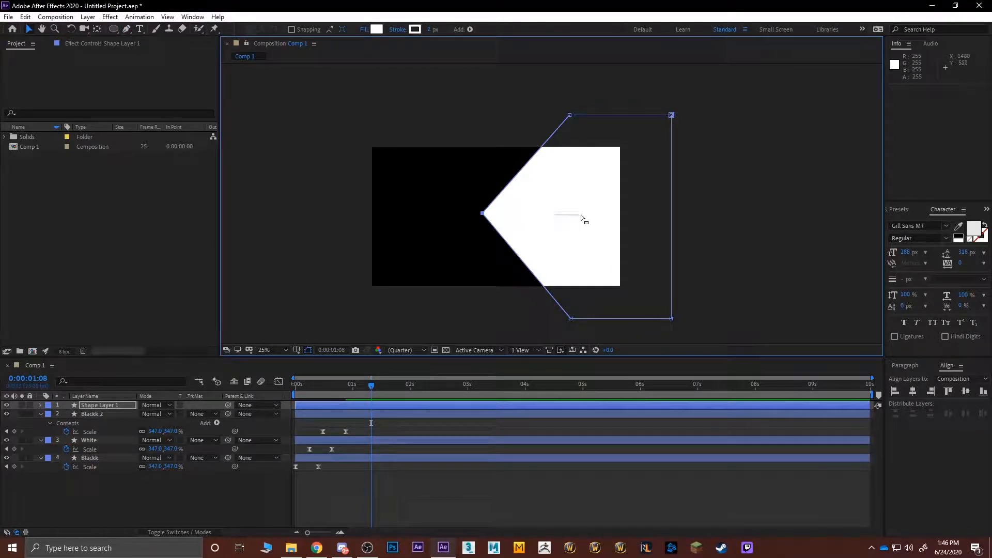
left_click(726, 218)
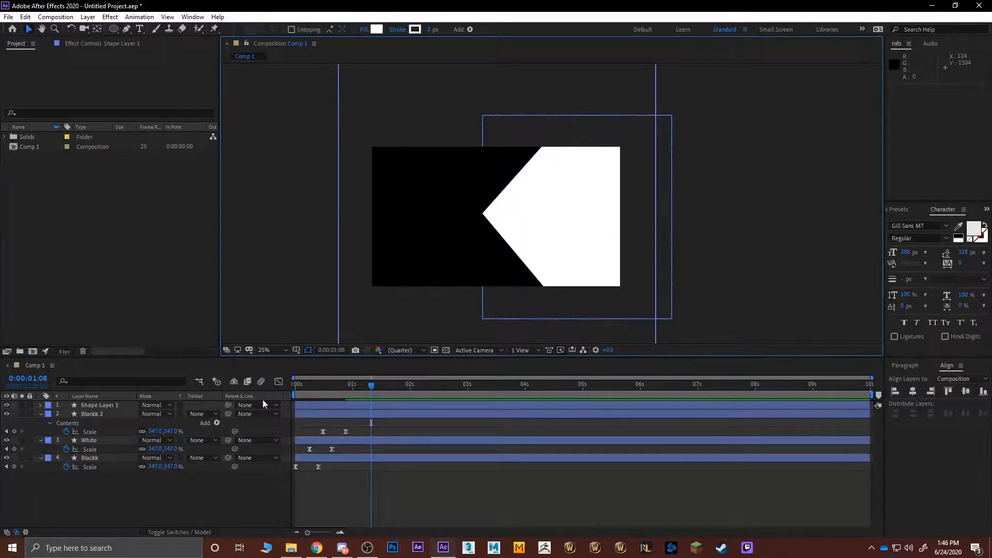
Rename the new shape layer as "Triangle"
left_click(121, 405)
right_click(119, 404)
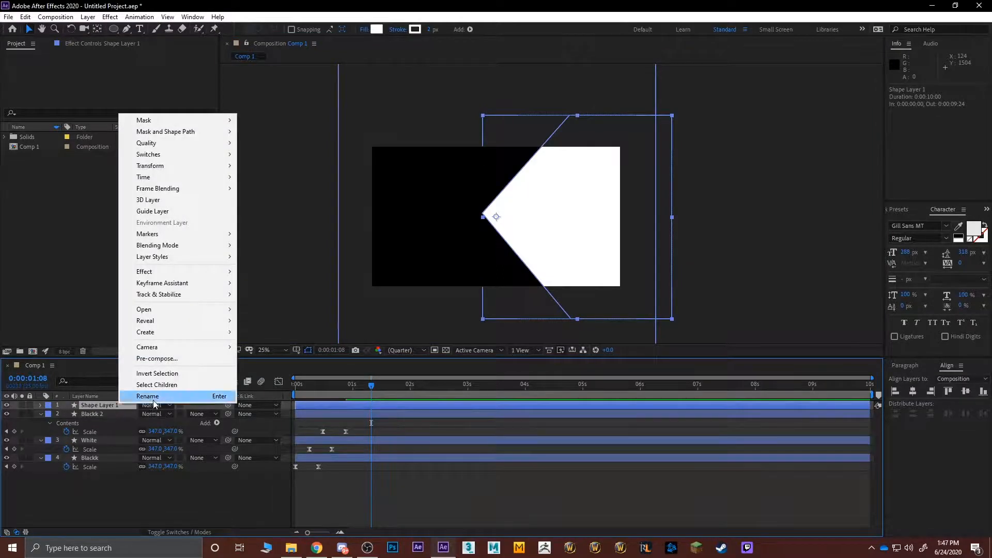
left_click(154, 398)
type("Triangl")
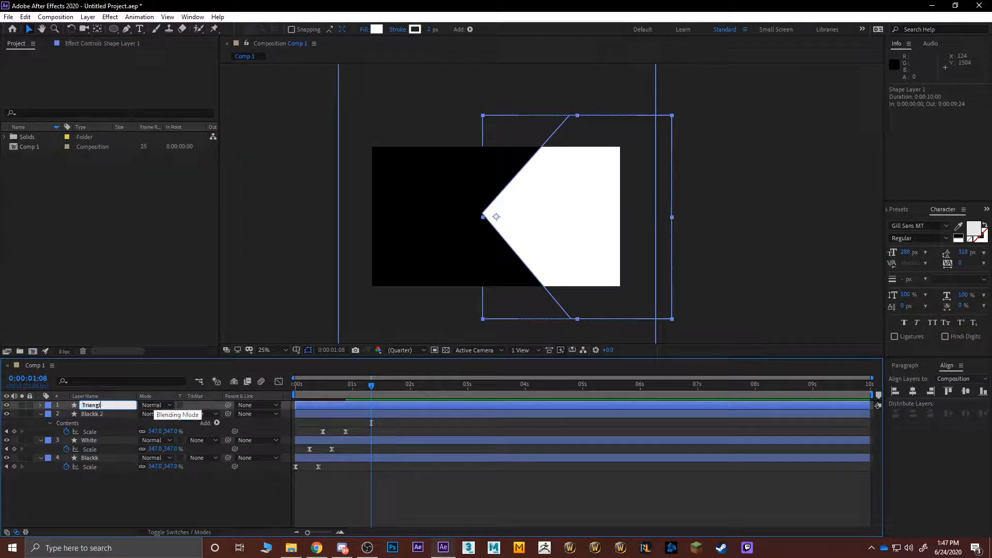
type("e")
key("Return")
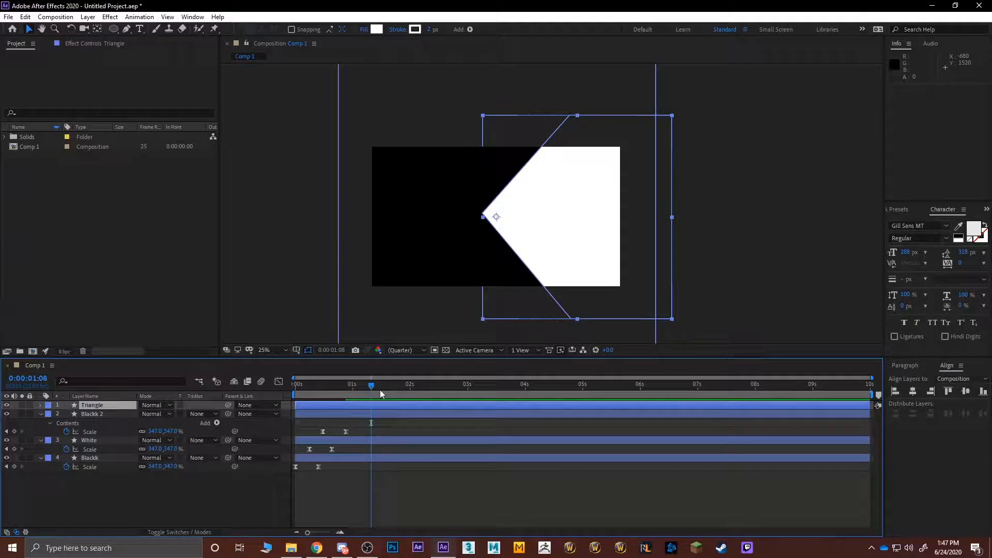
Trim the start of the Triangle layer to 0:00:00:22, at the last Scale keyframe of Blackk 2
left_click_drag(371, 386, 353, 388)
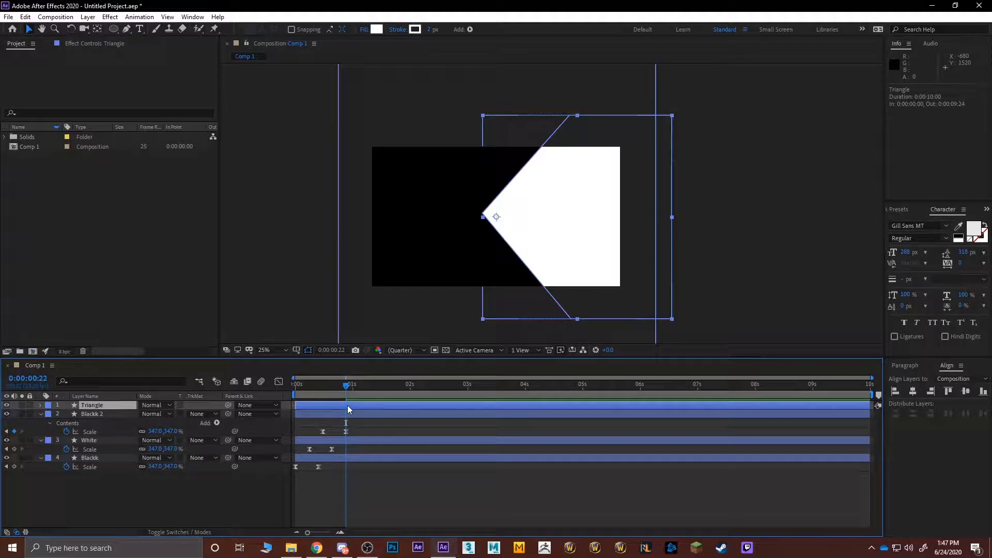
left_click(361, 414)
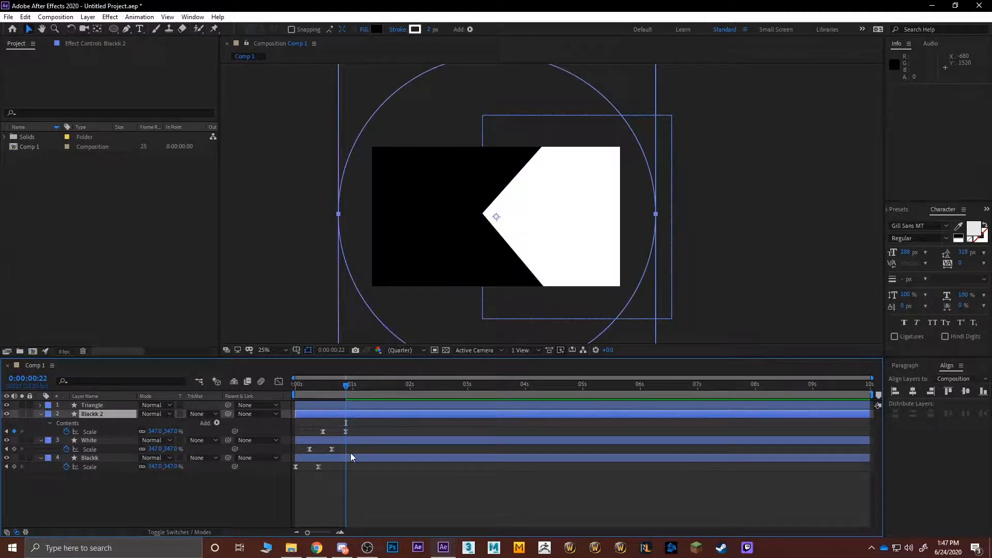
left_click(350, 454)
left_click(330, 404)
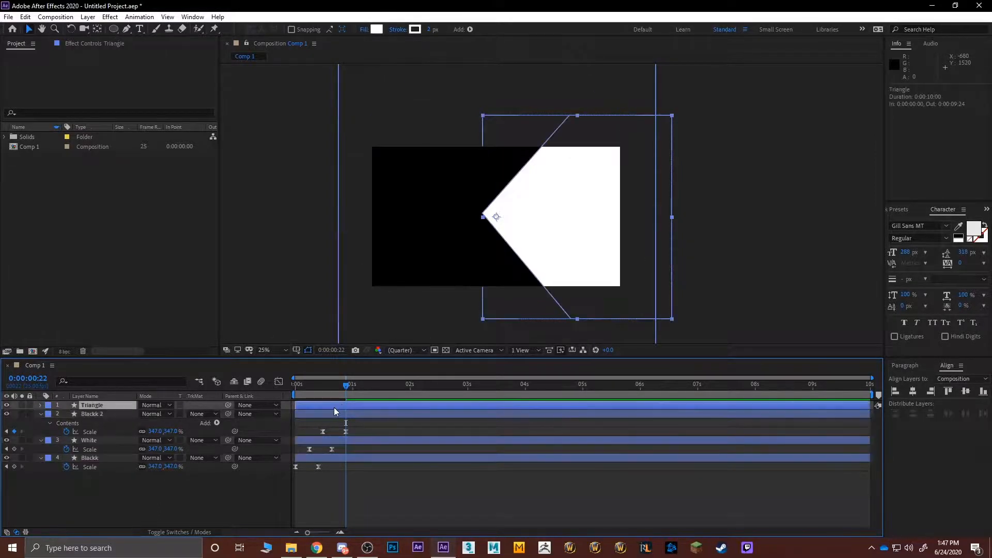
key("alt+bracketleft")
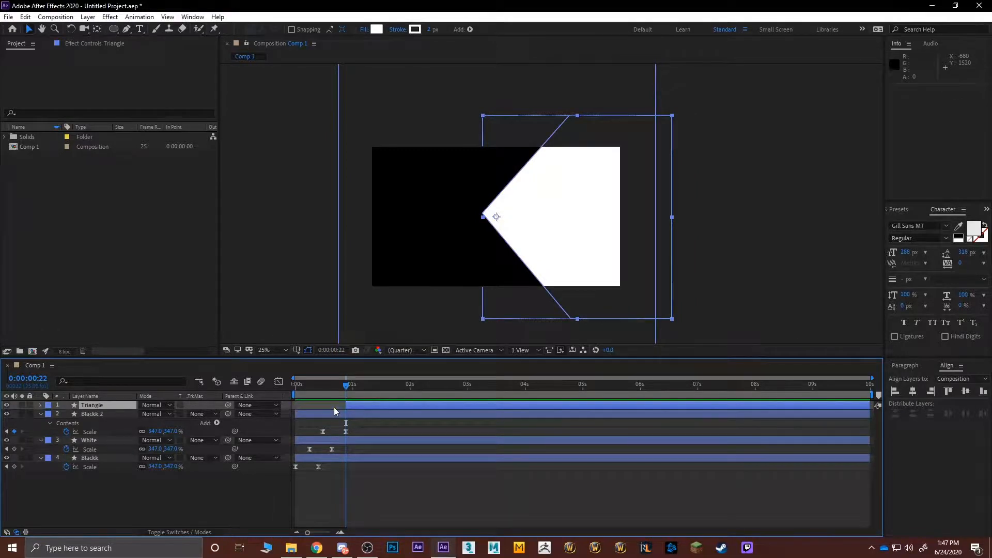
Stretch the Triangle shape to 192% horizontal and 100% vertical scale and move it to position -668, 540 so its body covers the frame
mouse_move(350, 389)
left_mouse_down()
mouse_move(324, 390)
mouse_move(346, 393)
left_mouse_up()
left_click_drag(664, 218, 808, 222)
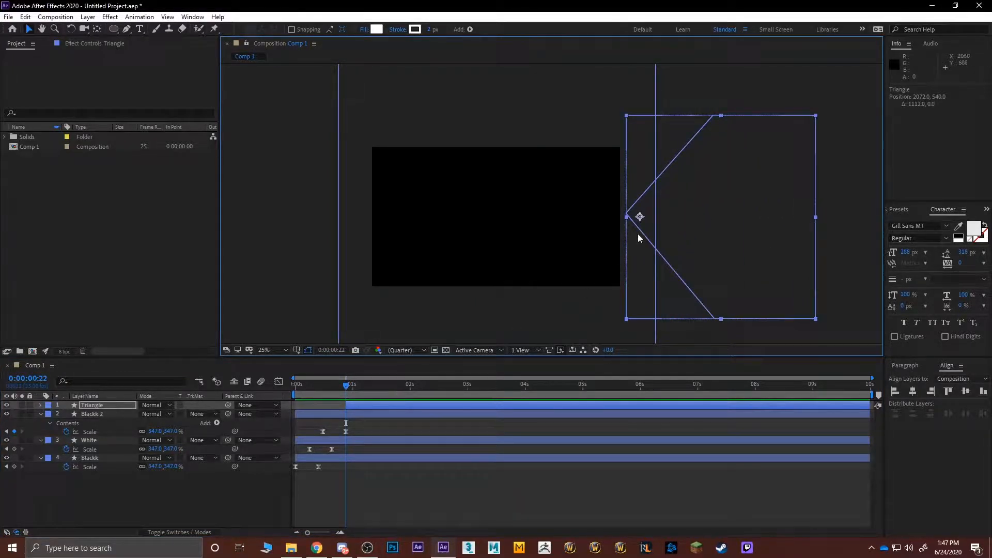
left_click_drag(735, 224, 487, 236)
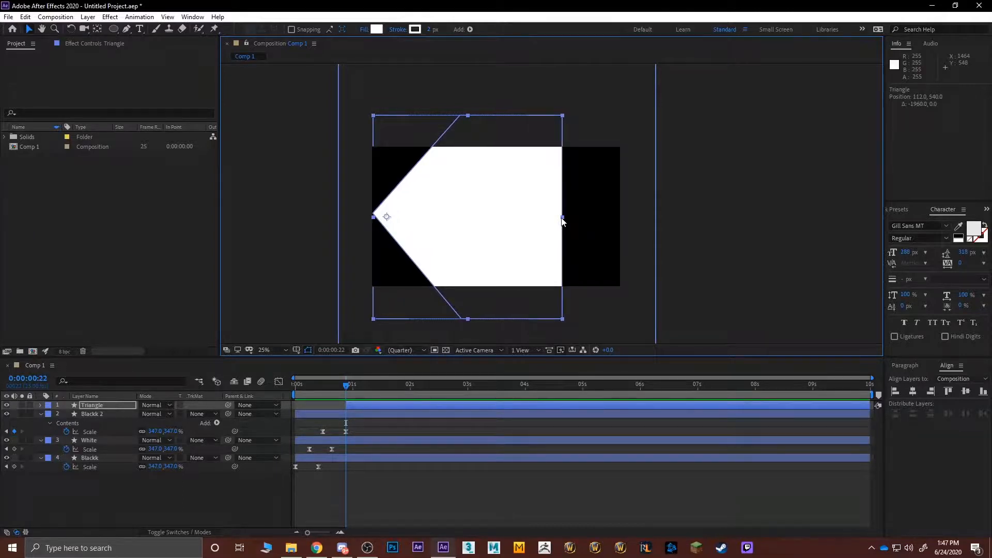
left_click_drag(562, 218, 684, 215)
left_click_drag(572, 227, 448, 238)
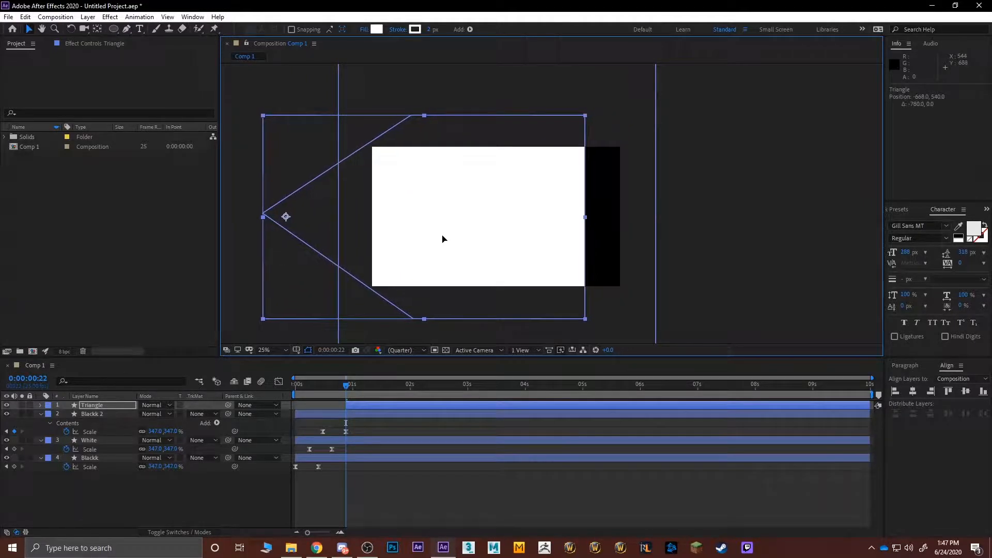
left_click_drag(587, 217, 625, 216)
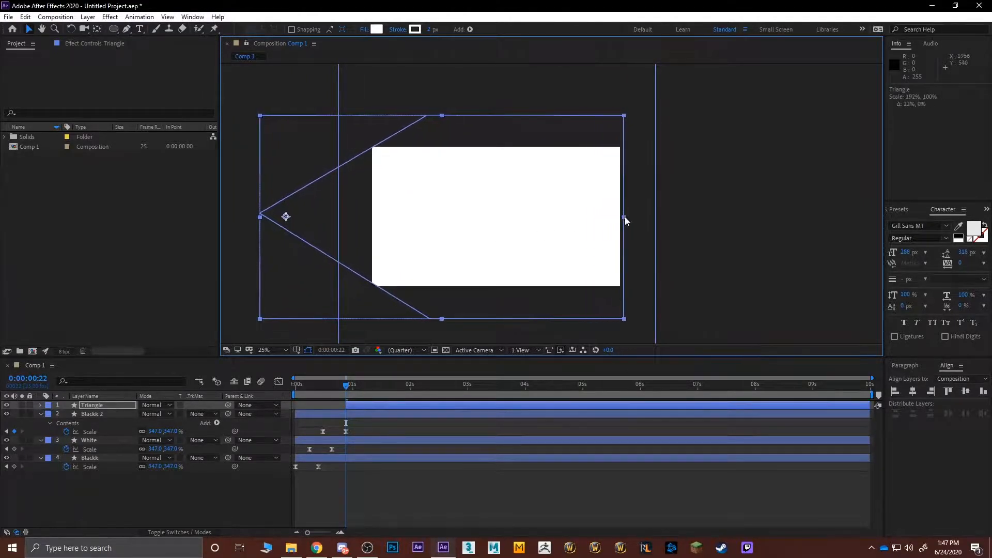
Try sliding the Triangle shape back to the right, undo that move, and shift it left to position -752, 540
left_click_drag(429, 219, 625, 228)
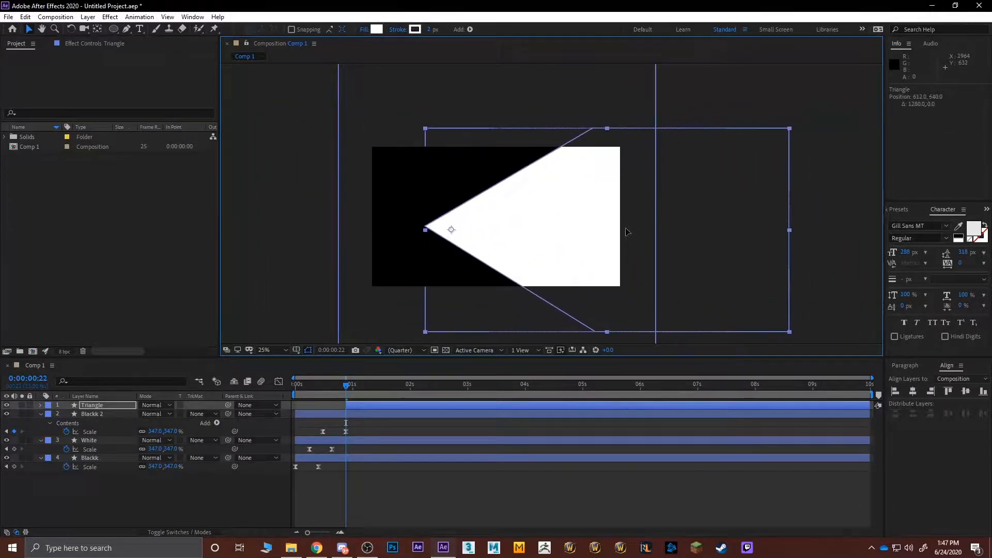
key("ctrl+z")
mouse_move(463, 230)
left_mouse_down()
mouse_move(826, 230)
mouse_move(447, 227)
left_mouse_up()
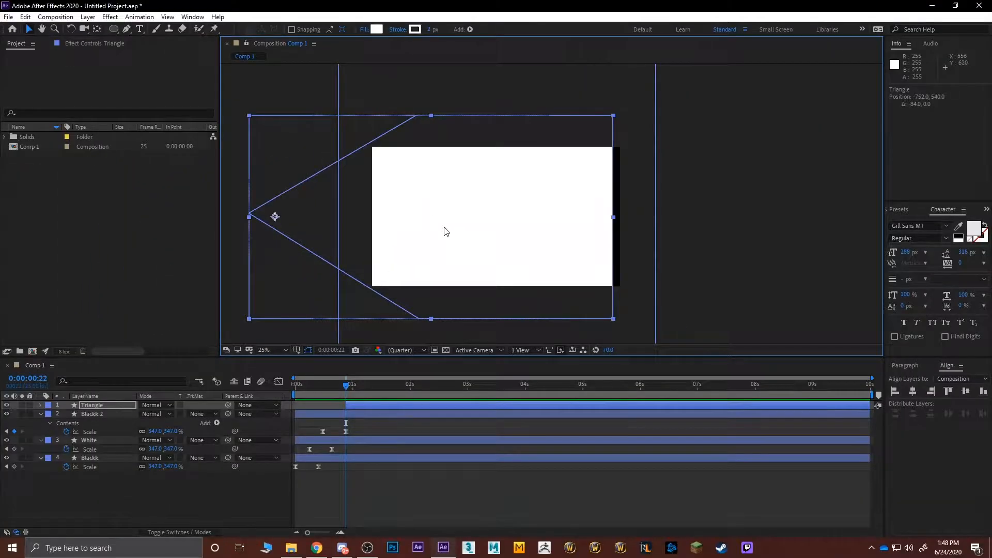
Adjust the Triangle shape to cover the frame's right edge, then move it off the frame's right side to position 2172, 540
left_click_drag(517, 259, 522, 259)
left_click_drag(447, 230, 452, 228)
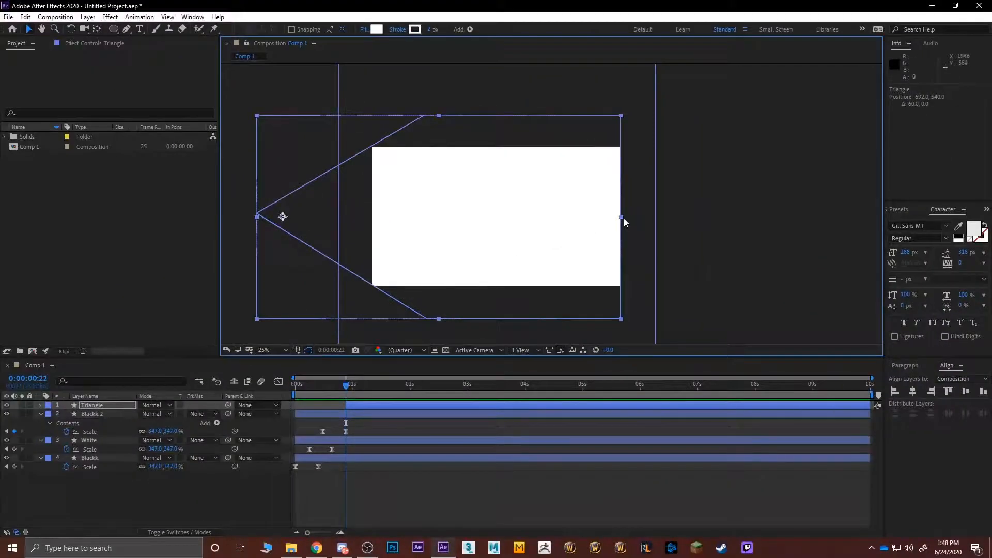
left_click_drag(580, 228, 903, 218)
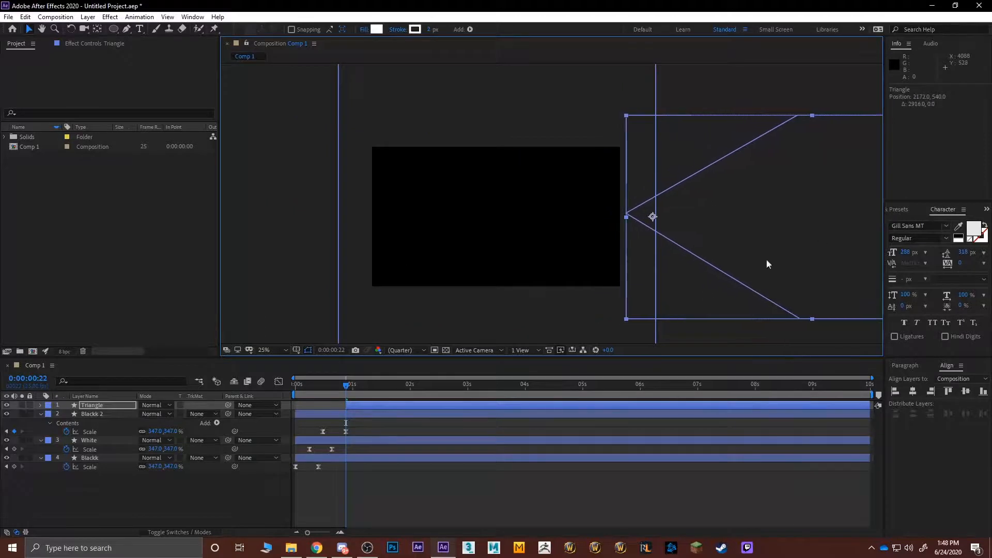
Keyframe the Triangle's Position from 2172, 540 at 0:00:01:02 to -748, 540 at 0:00:01:08 and preview the wipe
key("p")
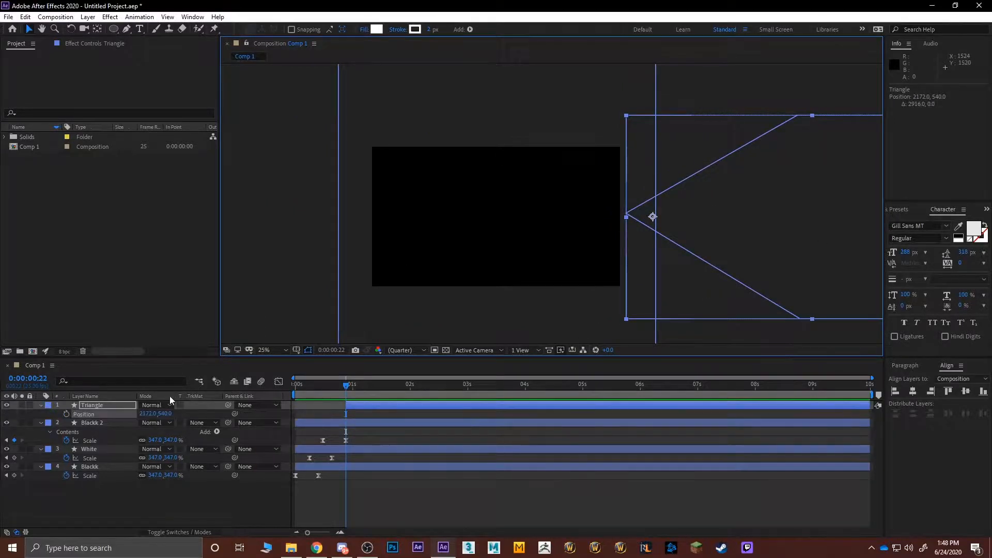
left_click_drag(346, 385, 357, 386)
left_click(67, 414)
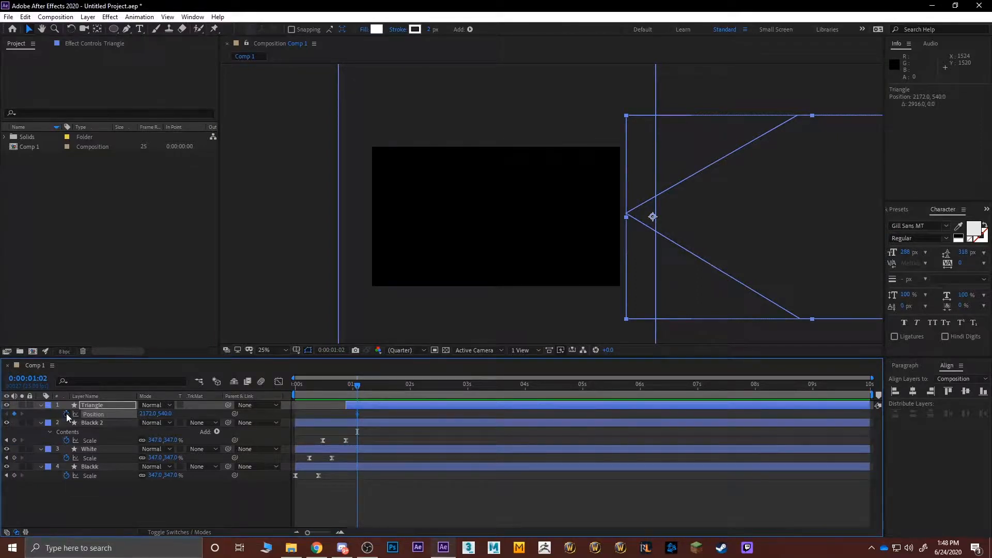
left_click_drag(354, 391, 372, 383)
left_click_drag(793, 243, 416, 252)
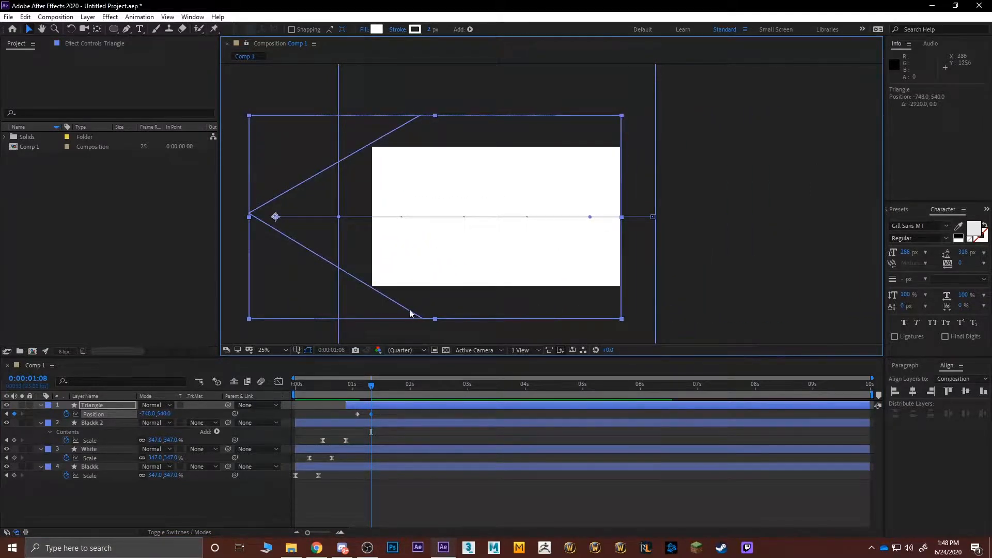
left_click_drag(372, 383, 345, 389)
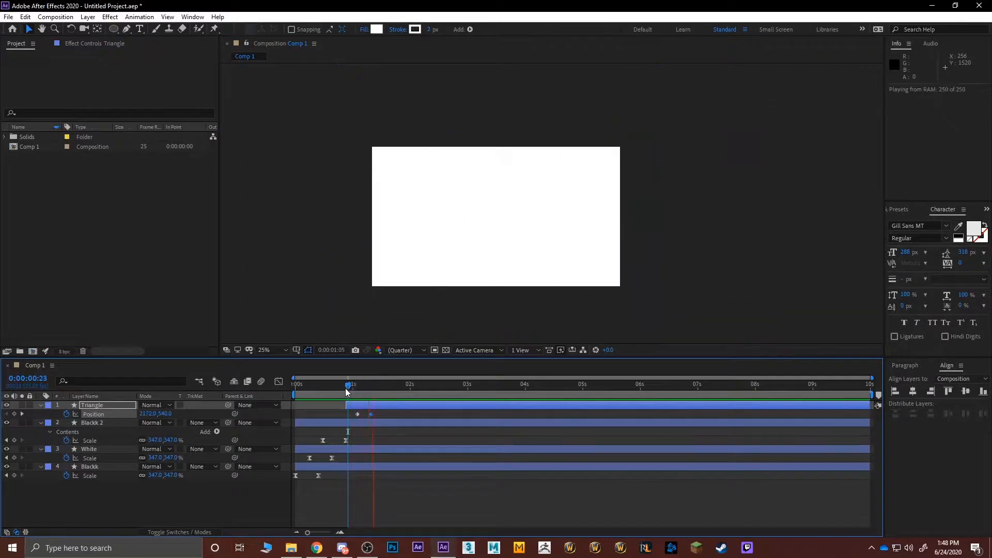
key("space")
Duplicate the Triangle layer and set the copy's fill color to black (000000)
left_click(371, 390)
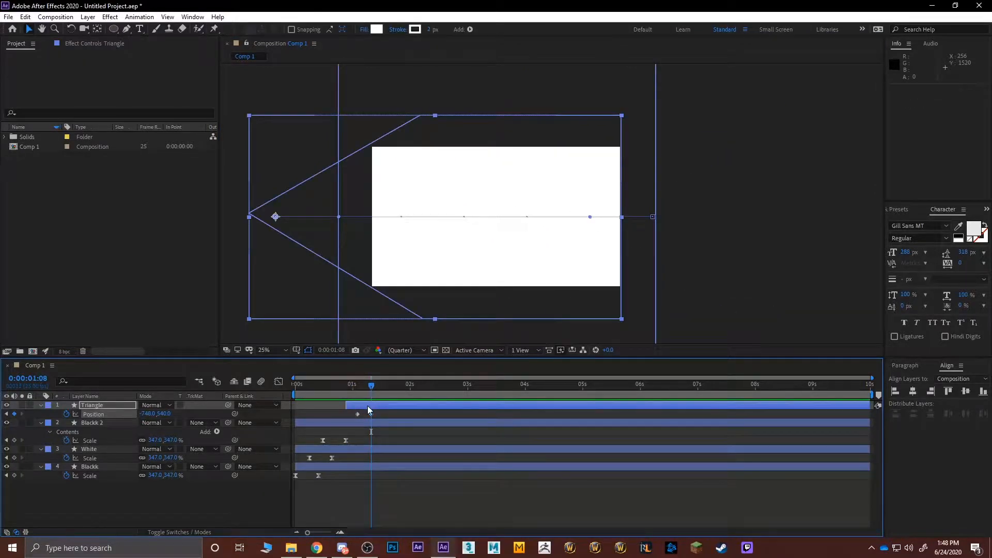
left_click(367, 405)
key("ctrl+d")
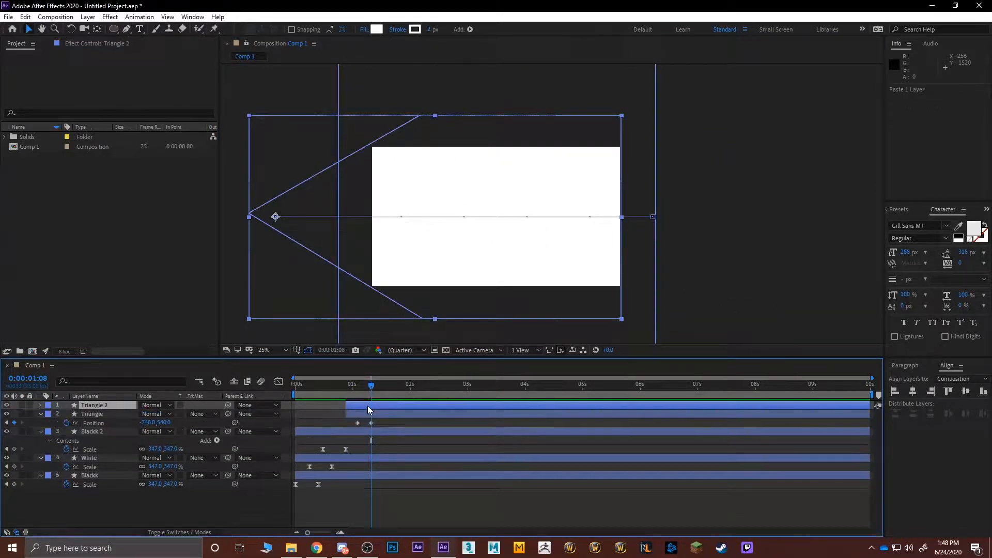
left_click(377, 29)
left_click_drag(328, 339, 331, 386)
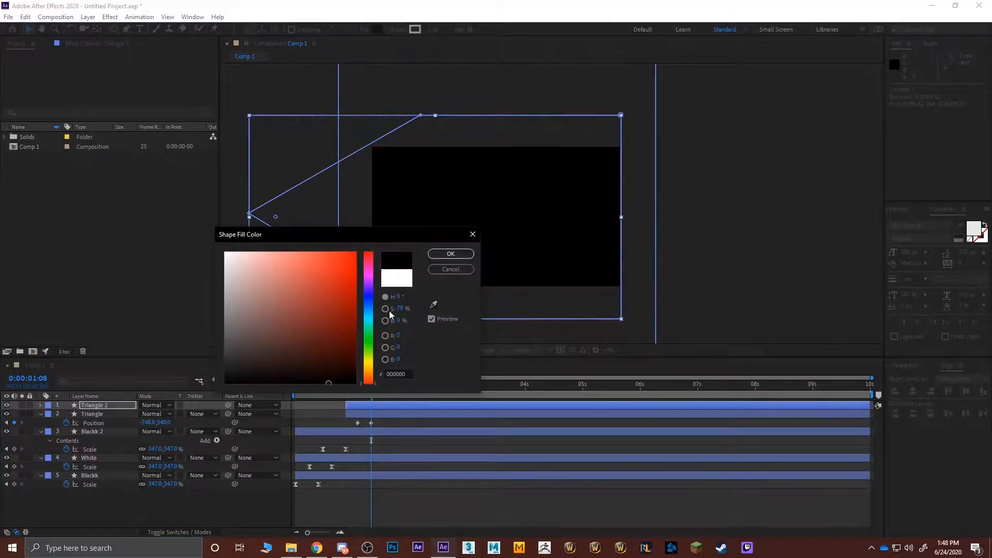
left_click(444, 254)
Shift both Position keyframes of Triangle 2 about four frames later than those of Triangle, and preview the wipe
key("p")
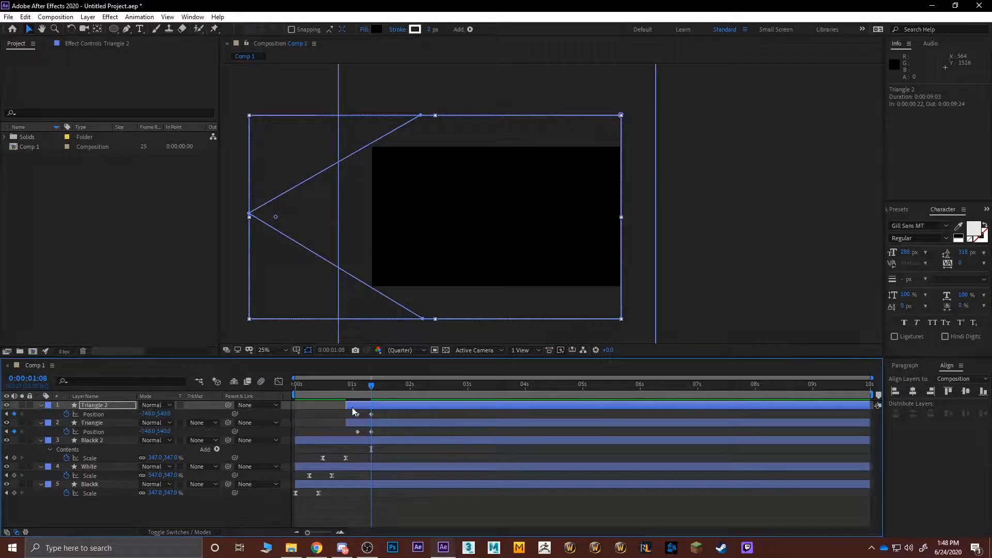
left_click_drag(377, 412, 344, 377)
key("space")
key("space")
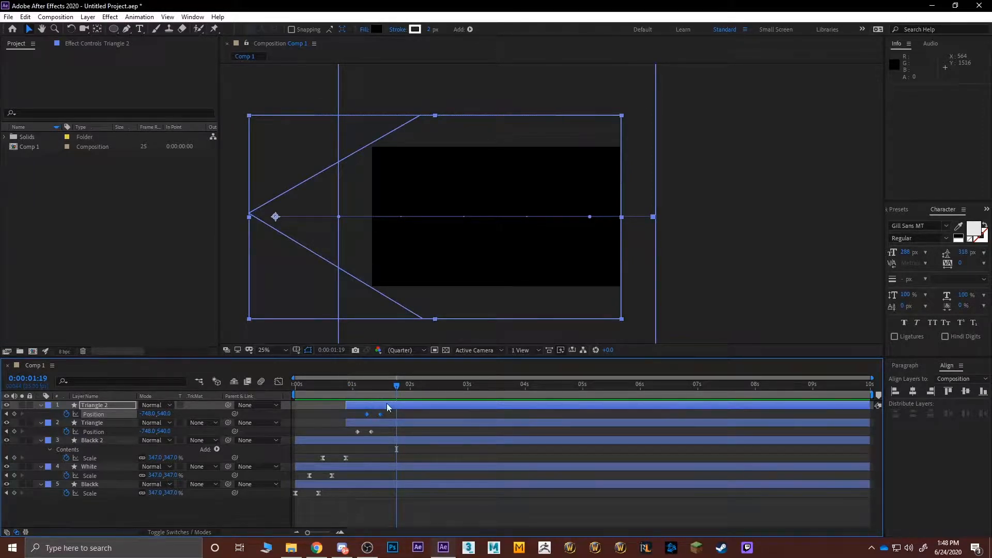
Duplicate the white Triangle layer again and move the copy above Triangle 2 in the layer stack
left_click(370, 424)
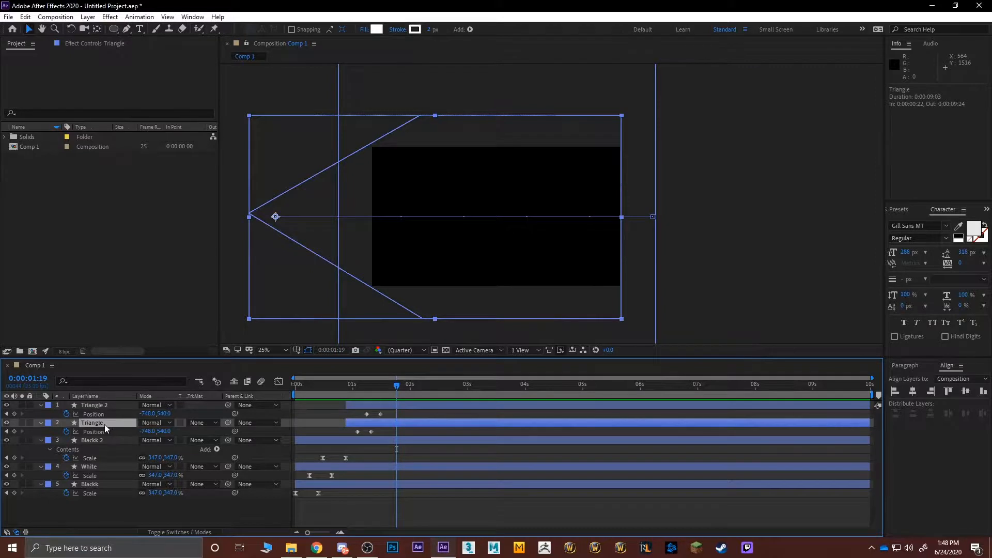
key("ctrl+v")
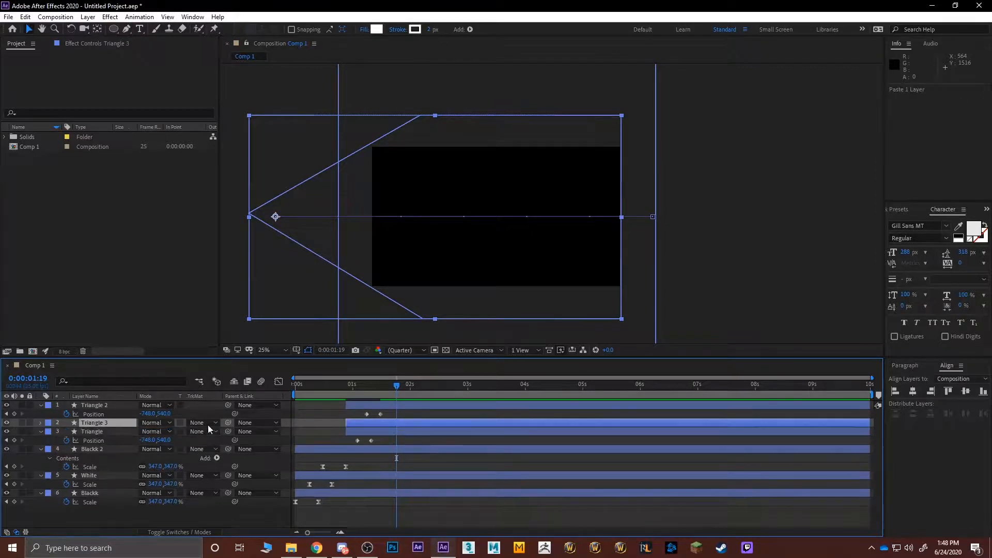
left_click_drag(92, 422, 96, 406)
Shift Triangle 3's Position keyframes so the last one falls at 0:00:01:16, and preview the transition from the start
key("p")
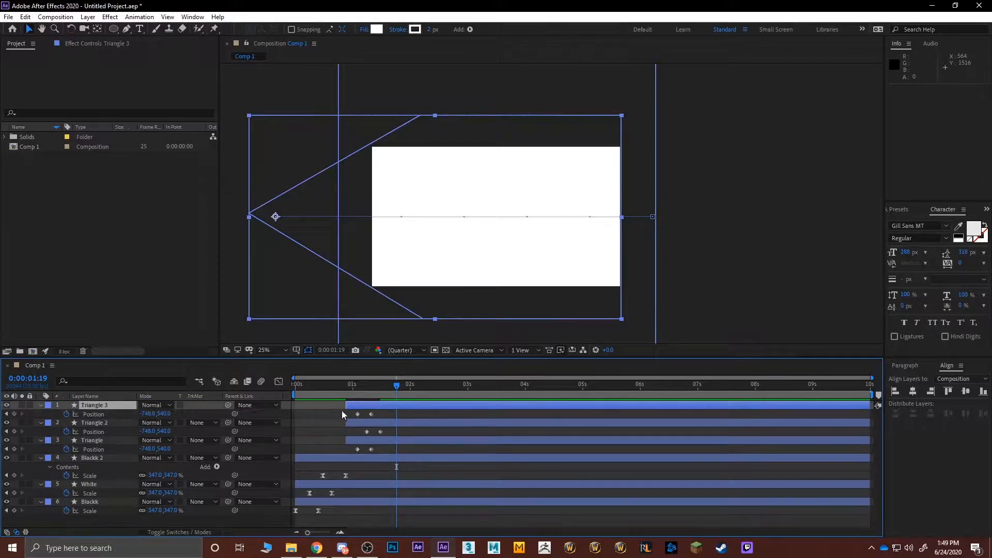
left_click_drag(388, 412, 344, 386)
key("space")
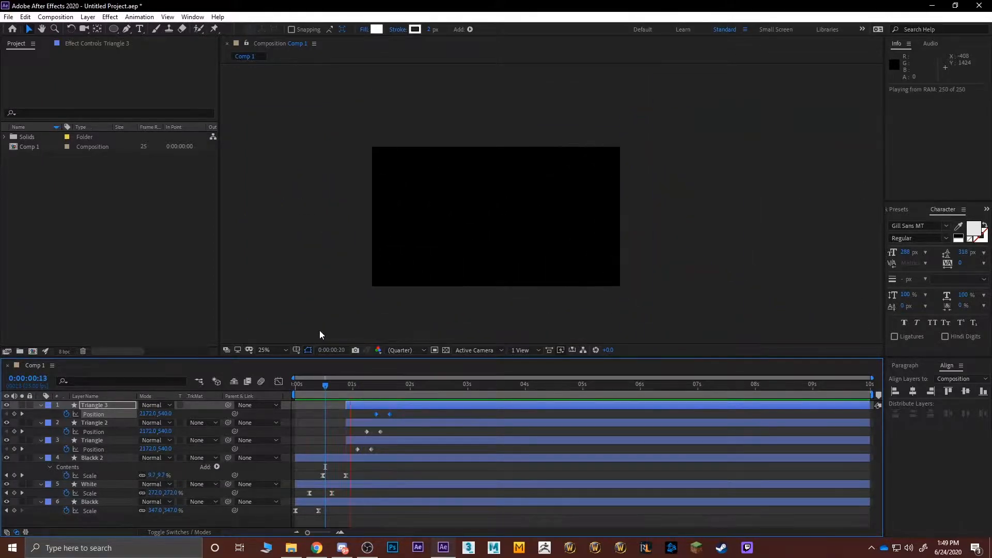
left_click_drag(416, 387, 238, 383)
key("space")
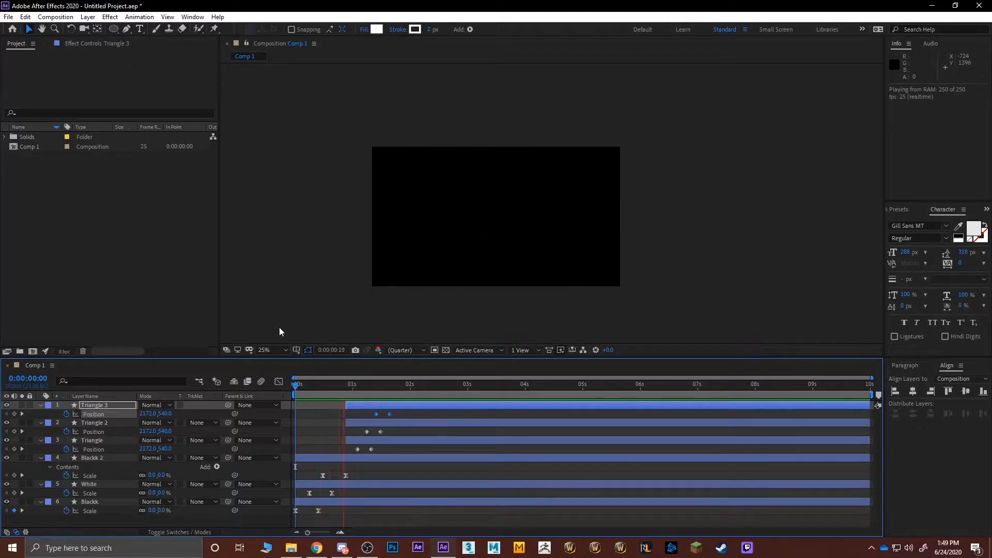
key("space")
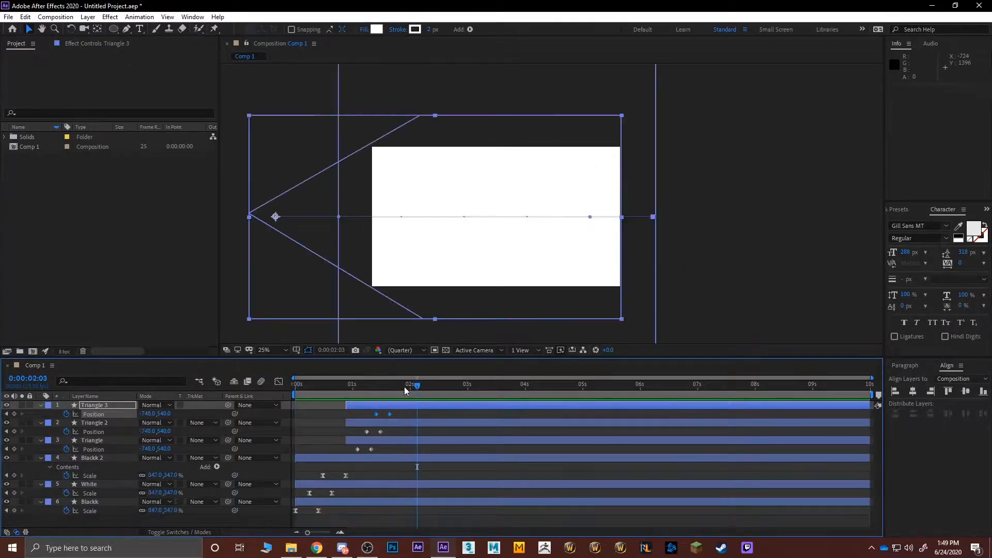
Apply Easy Ease to the Position keyframes of all three triangle layers and preview the animation from the start
left_click_drag(404, 386, 346, 449)
key("F9")
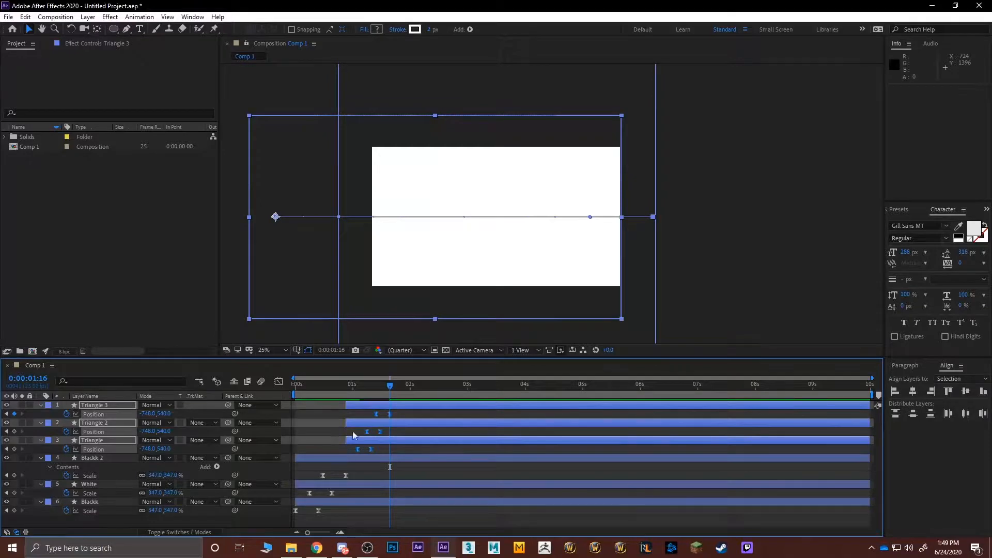
left_click_drag(359, 387, 232, 333)
left_click(241, 324)
key("space")
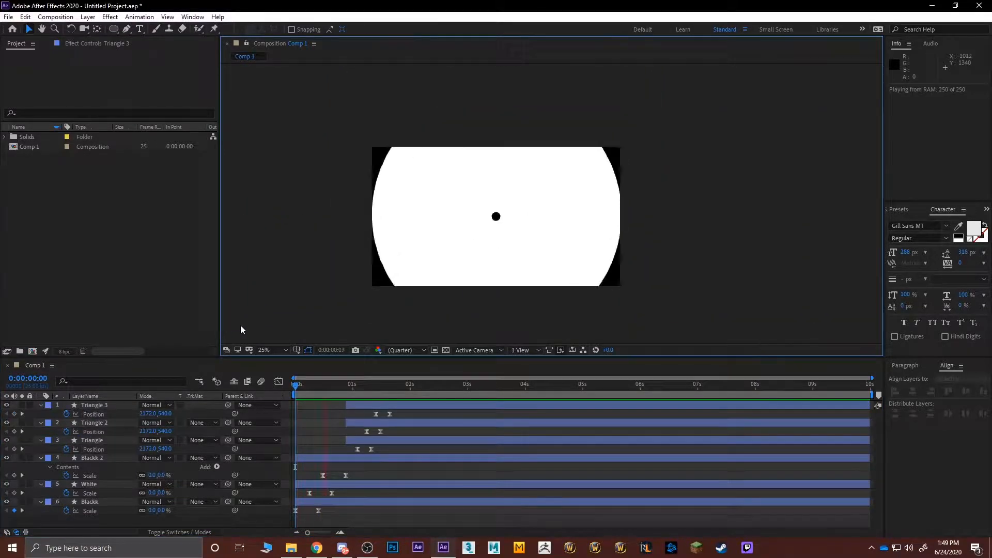
key("space")
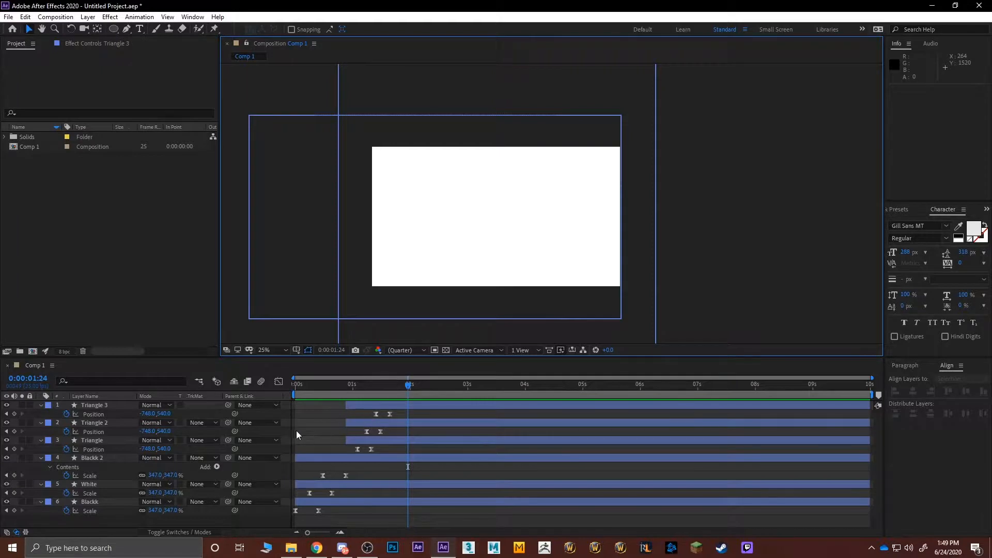
Trim the end of all six layers, from Triangle 3 down to Blackk, to 0:00:01:16 at the last Position keyframe
left_click(88, 405)
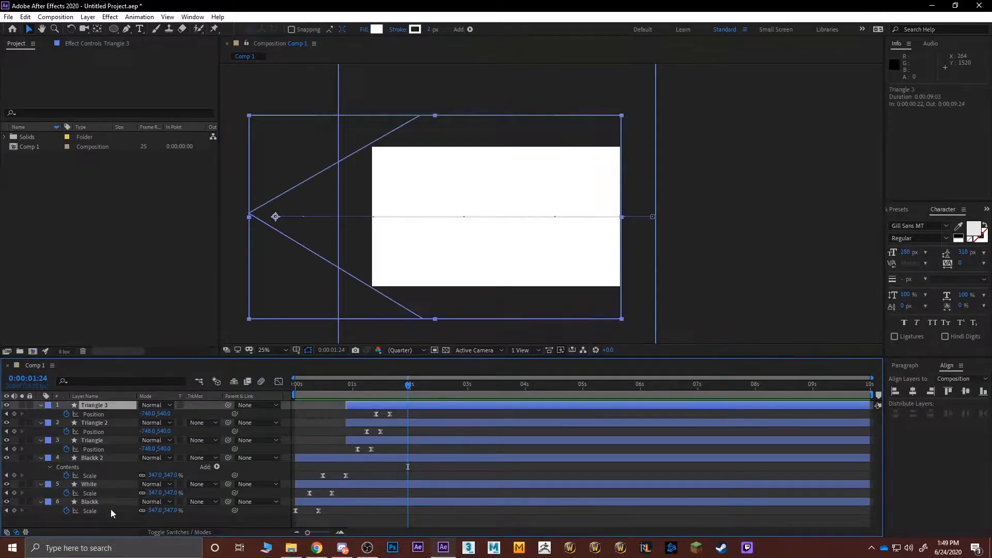
left_click(103, 501)
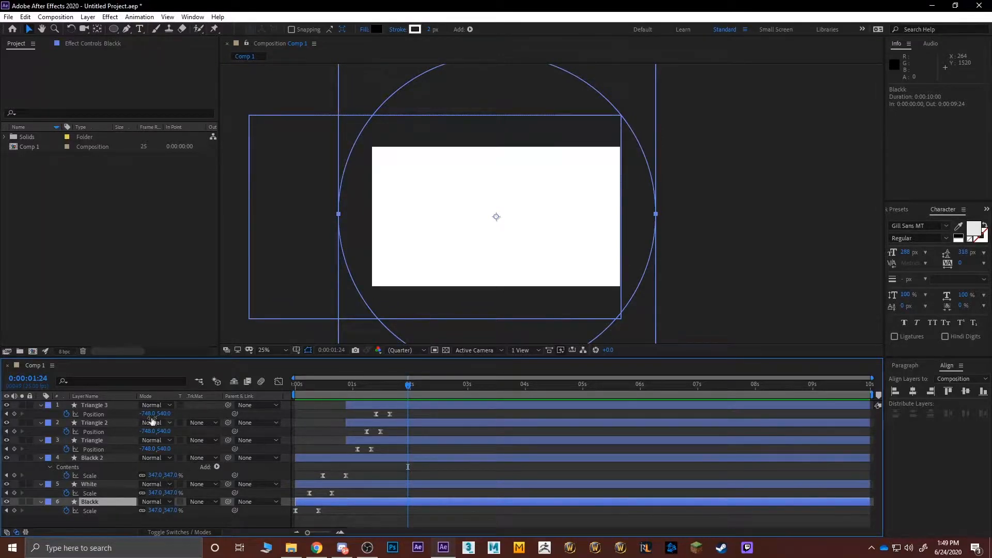
left_click(89, 408)
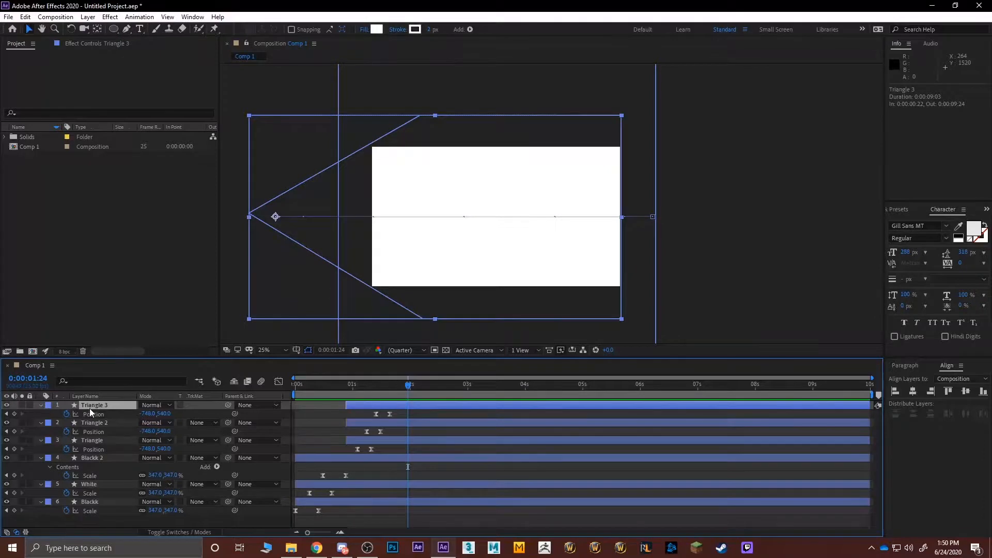
left_click(371, 410)
left_click(405, 403)
left_click(389, 394)
mouse_move(389, 394)
left_mouse_down()
mouse_move(465, 393)
mouse_move(390, 395)
left_mouse_up()
left_click(396, 501, "shift")
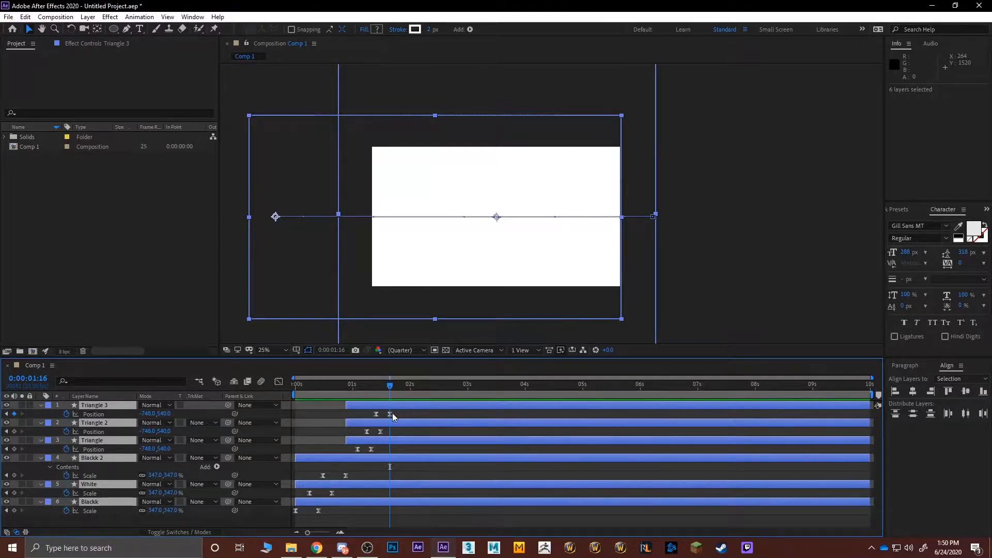
left_click_drag(386, 388, 389, 388)
key("alt+bracketright")
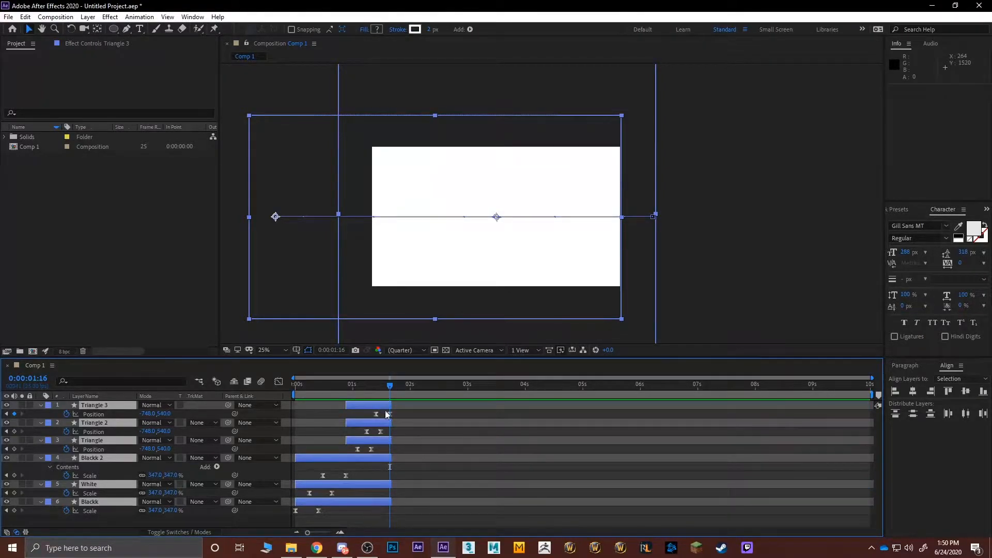
Pre-compose the six selected layers into a new composition named "Transition Circle and Triangle"
right_click(93, 488)
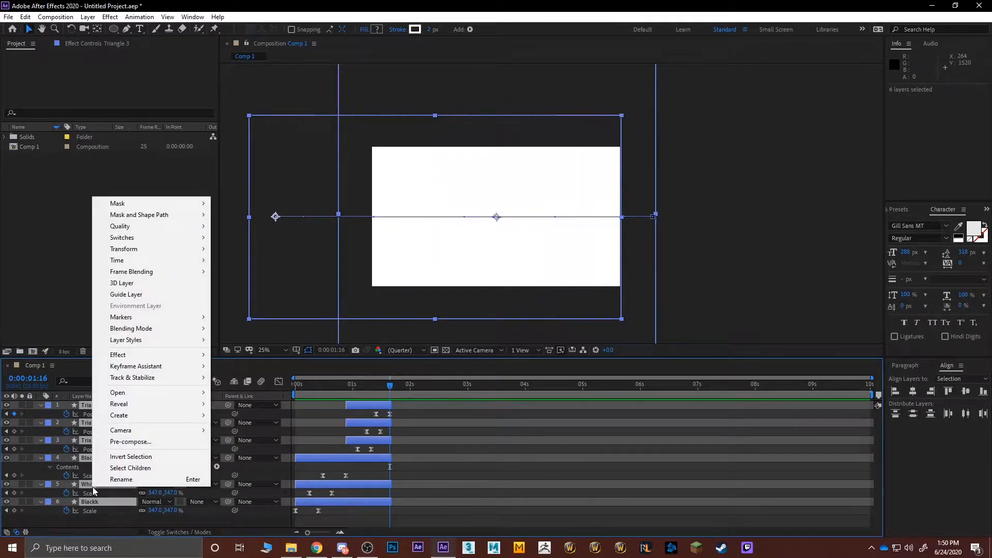
left_click(132, 441)
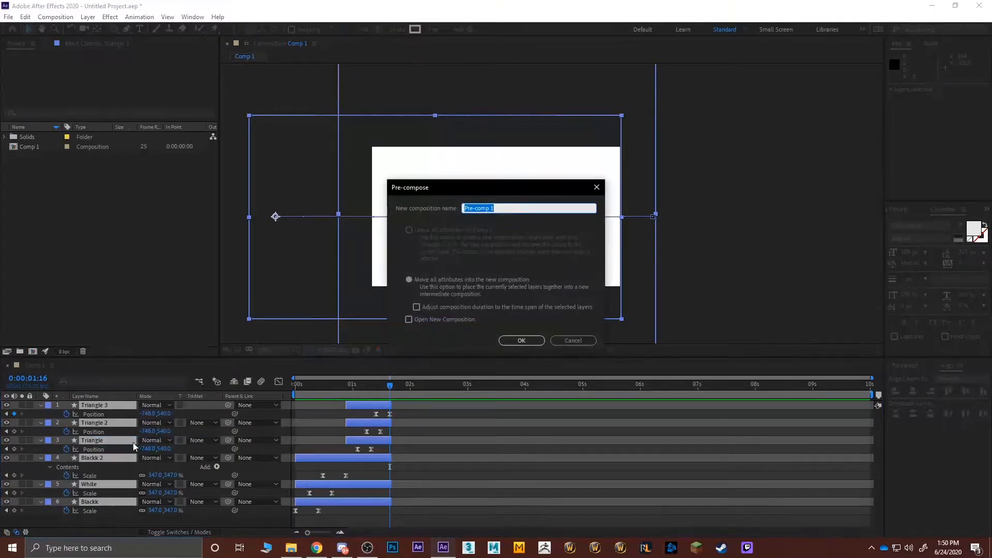
type("Transition Circle and Tri")
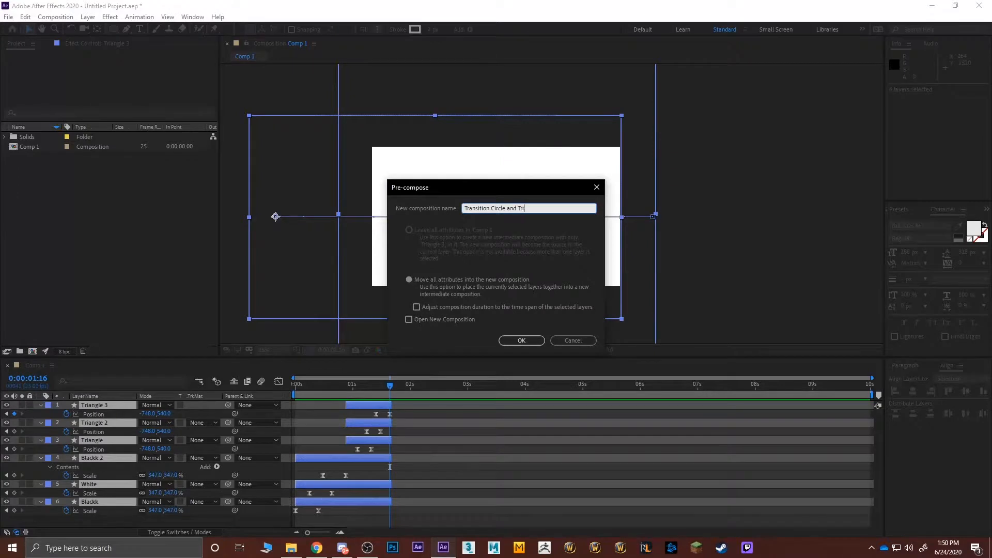
type("angle")
key("Return")
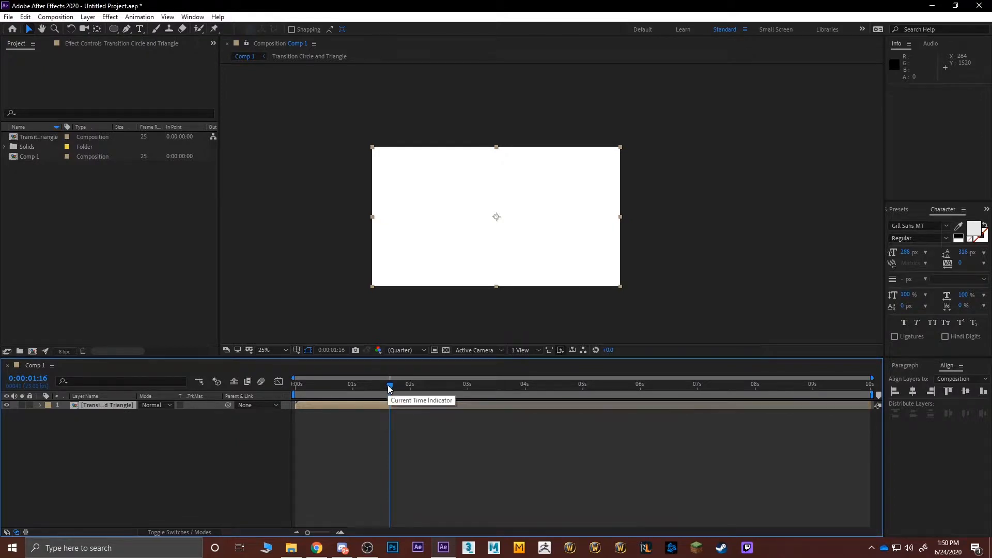
mouse_move(390, 389)
left_mouse_down()
mouse_move(290, 389)
mouse_move(373, 389)
left_mouse_up()
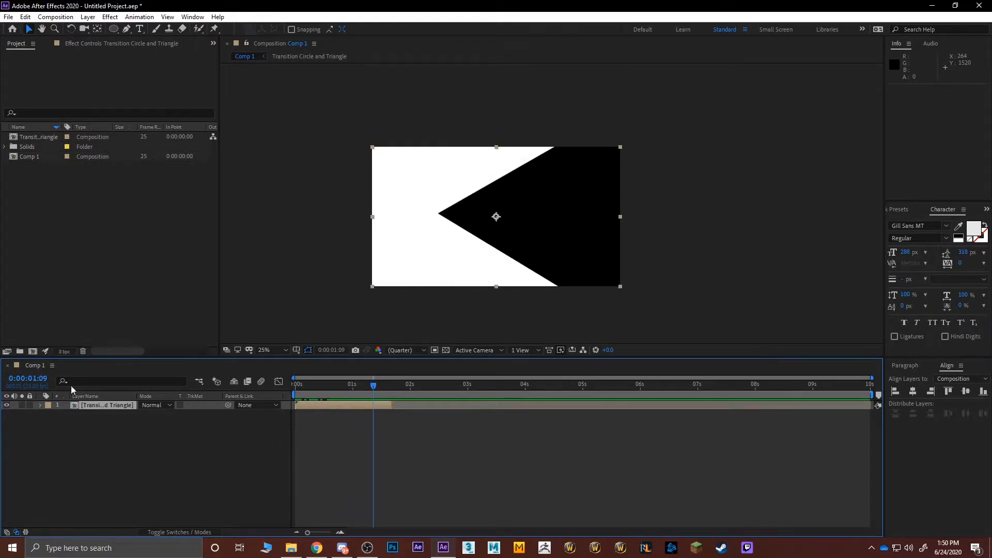
Rename the composition Comp 1 as "Main Comp"
right_click(33, 156)
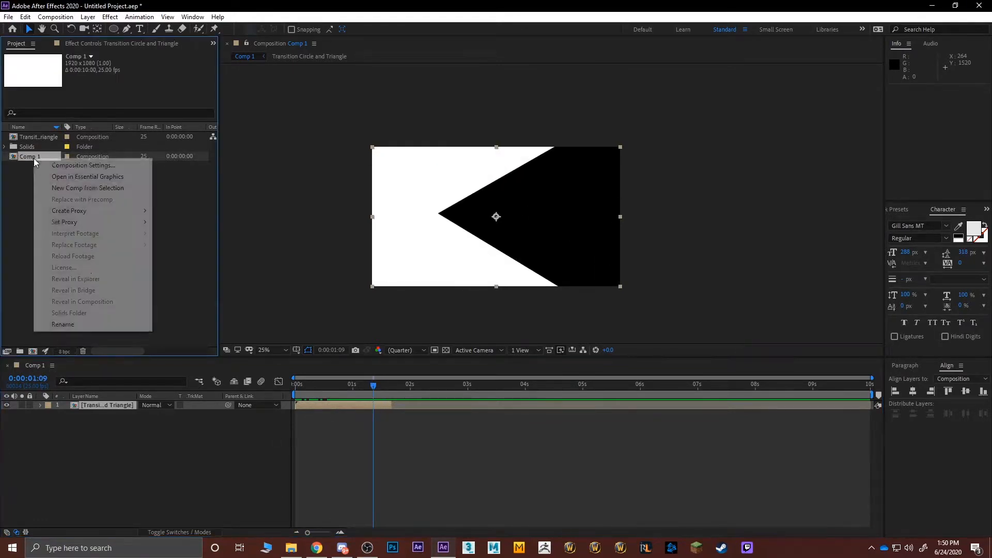
left_click(80, 324)
type("Main Comp")
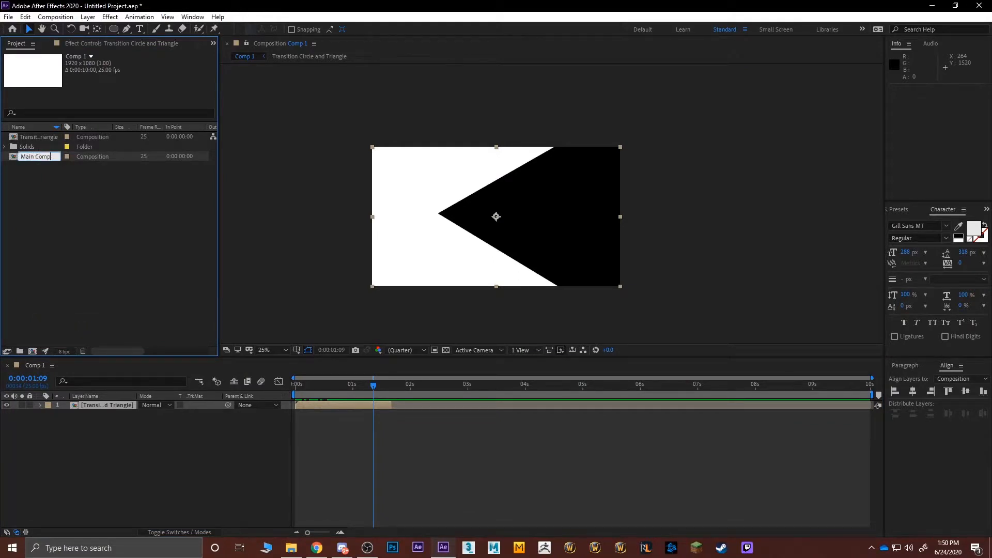
key("Return")
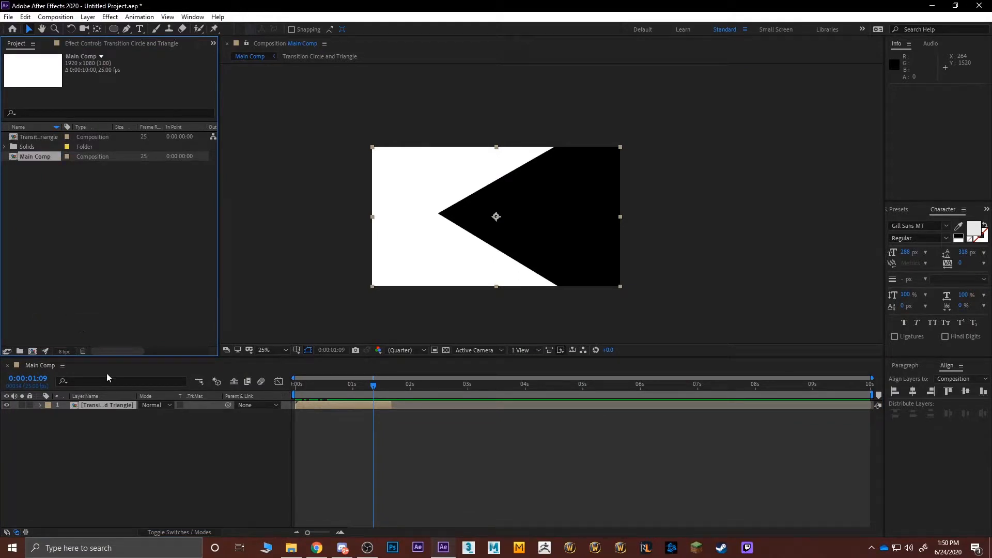
Scrub through the end of the pre-composed transition in Main Comp, between 0:00:01:12 and 0:00:01:16
left_click(99, 419)
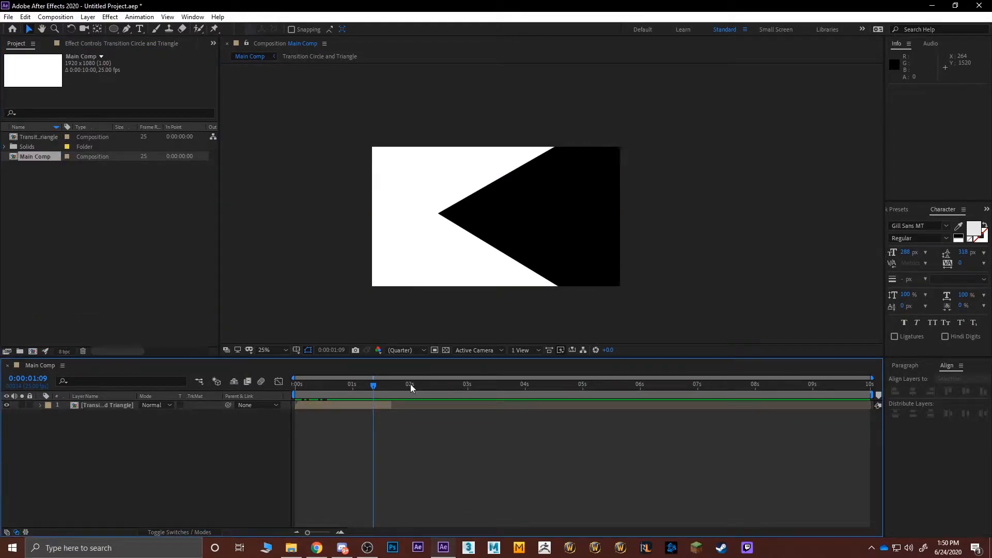
mouse_move(373, 385)
left_mouse_down()
mouse_move(315, 386)
mouse_move(387, 389)
left_mouse_up()
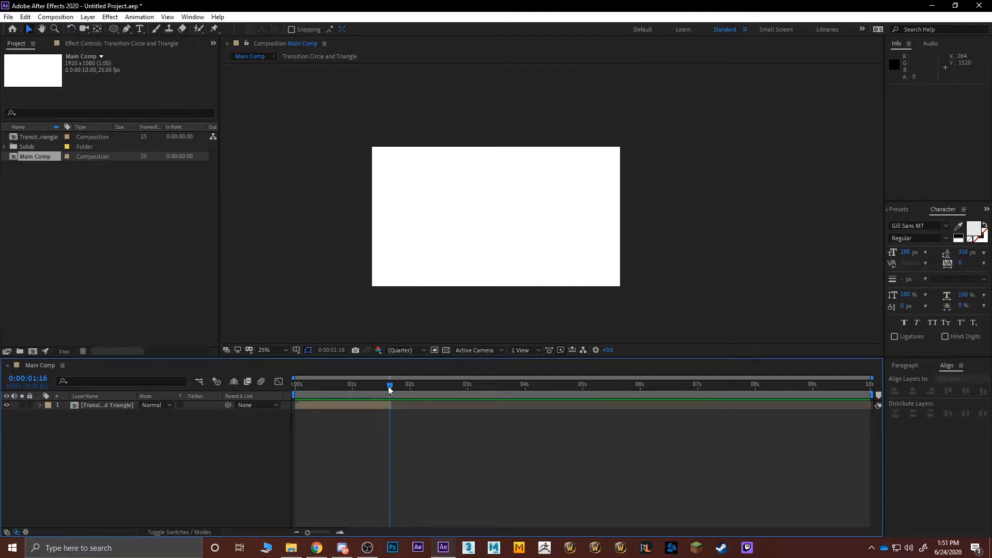
left_click_drag(389, 386, 381, 386)
left_click(566, 220)
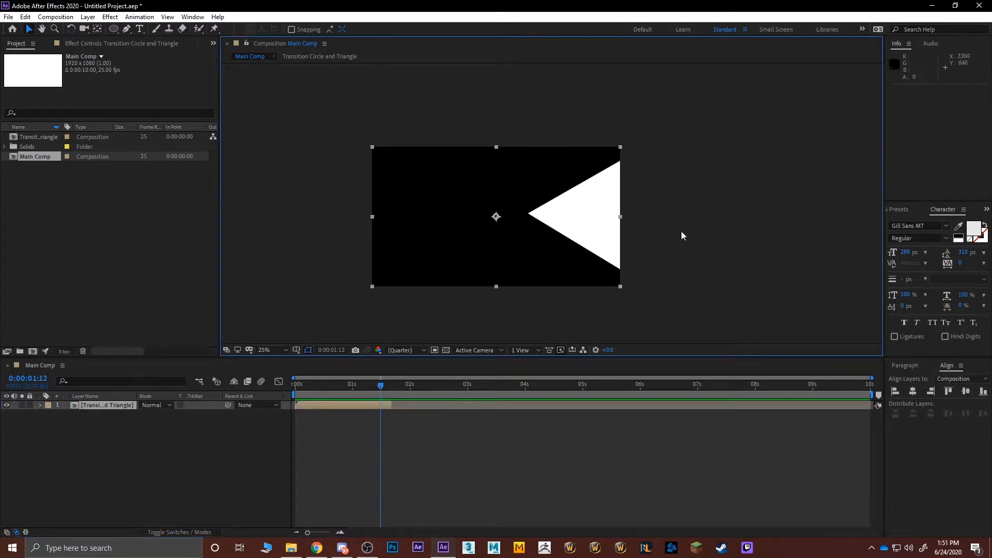
left_click(652, 266)
Open the Transition Circle and Triangle composition, examine its layers up to 0:00:01:16, and return to Main Comp
left_click(102, 408)
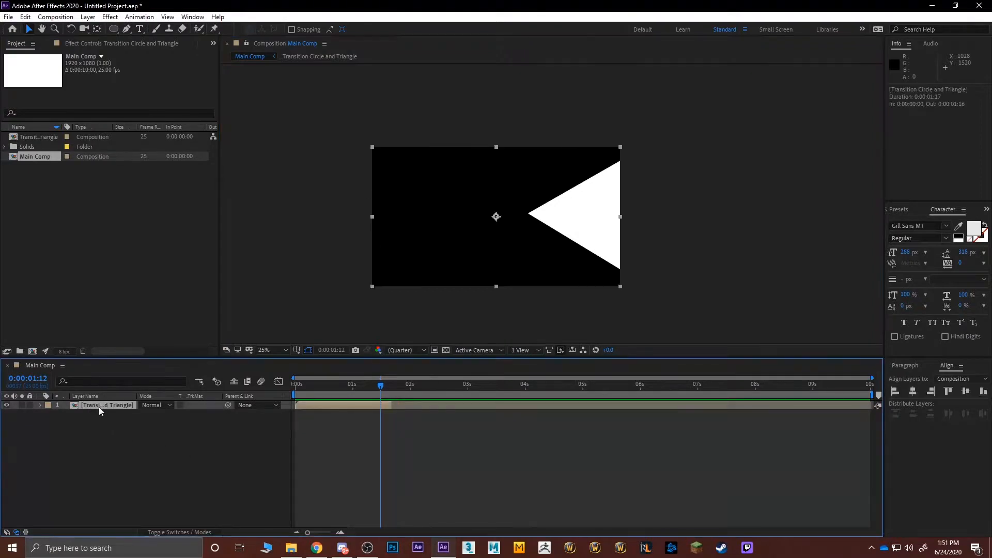
double_click(104, 405)
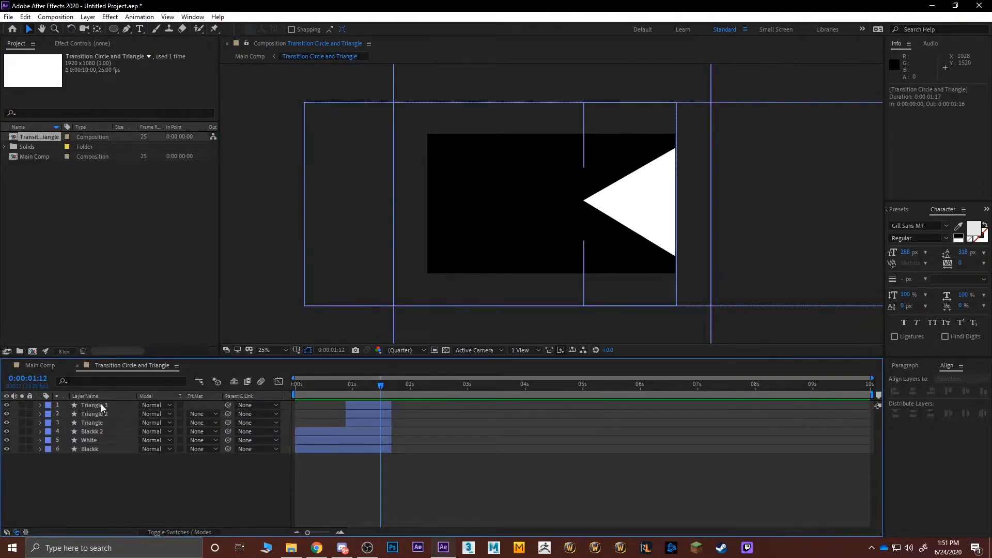
left_click(33, 364)
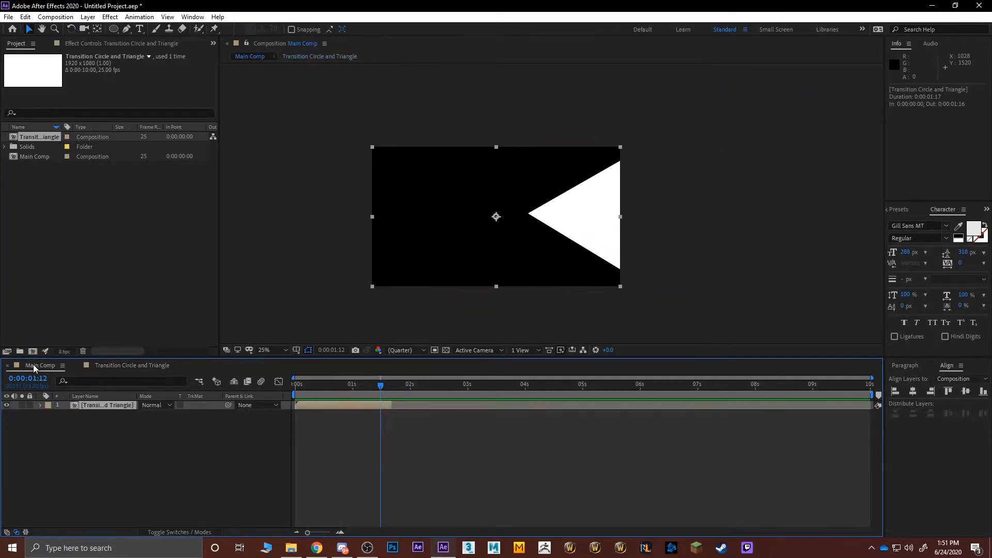
left_click(101, 366)
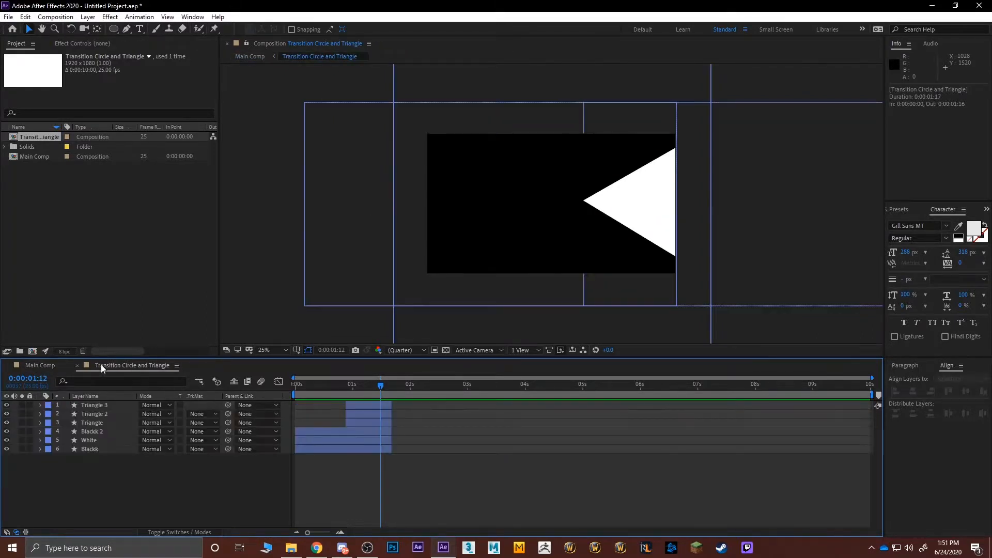
left_click(384, 386)
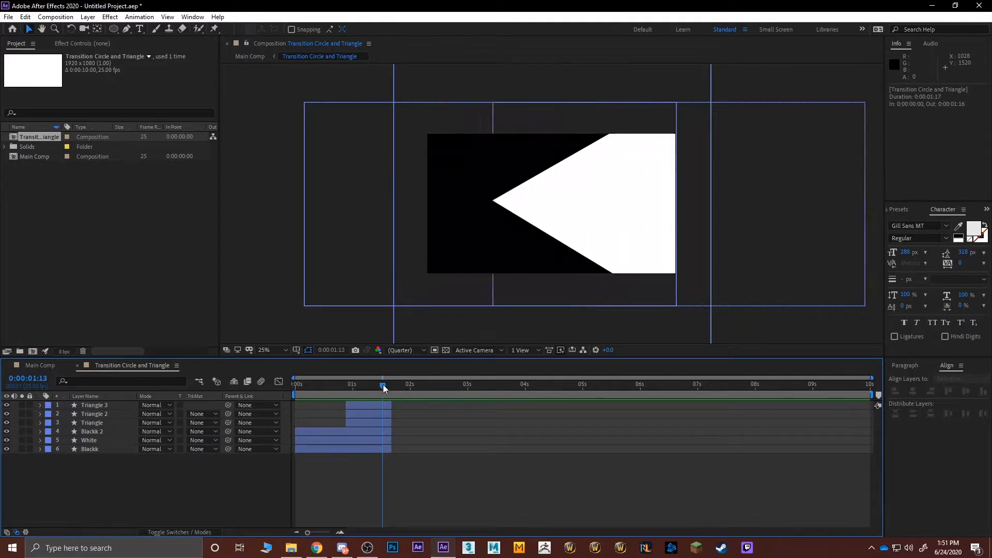
left_click(372, 404)
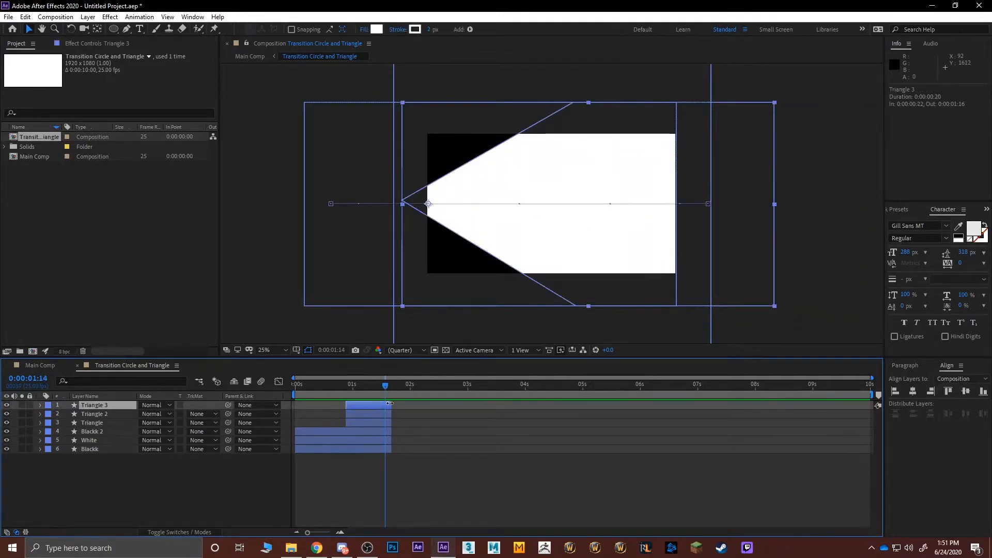
left_click(389, 386)
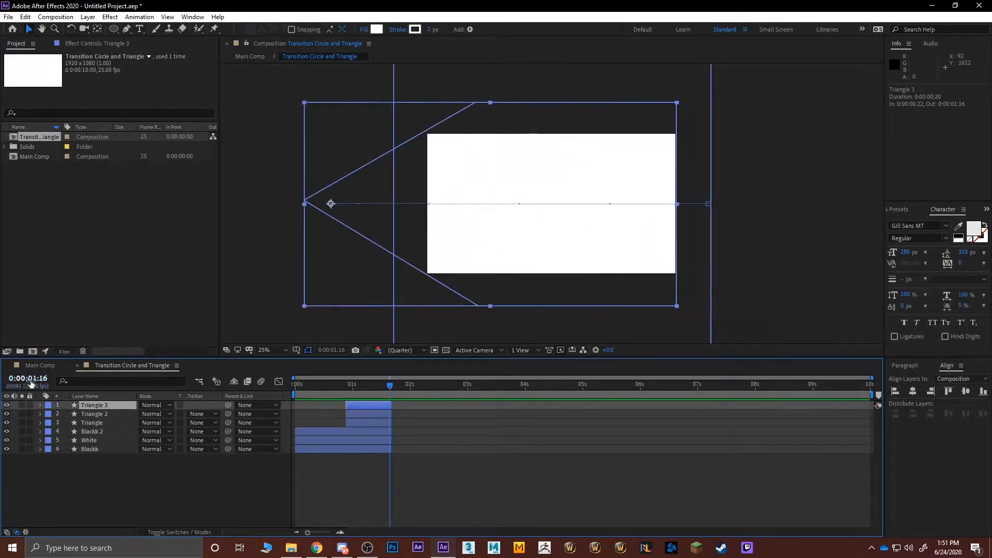
left_click(40, 366)
Add a white (FFFFFF) comp-size solid to Main Comp and place it below the transition layer
left_click_drag(378, 386, 306, 385)
right_click(160, 451)
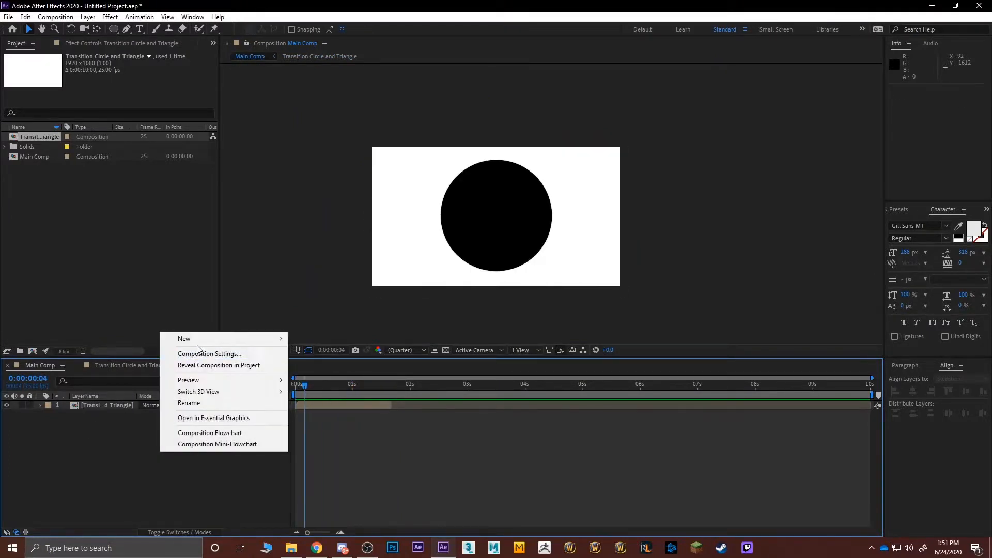
mouse_move(268, 339)
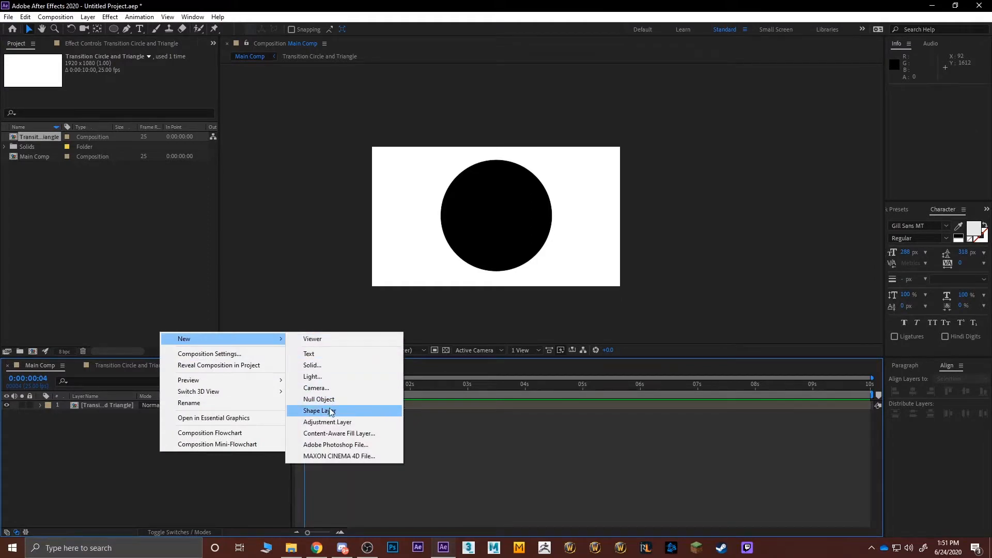
left_click(325, 364)
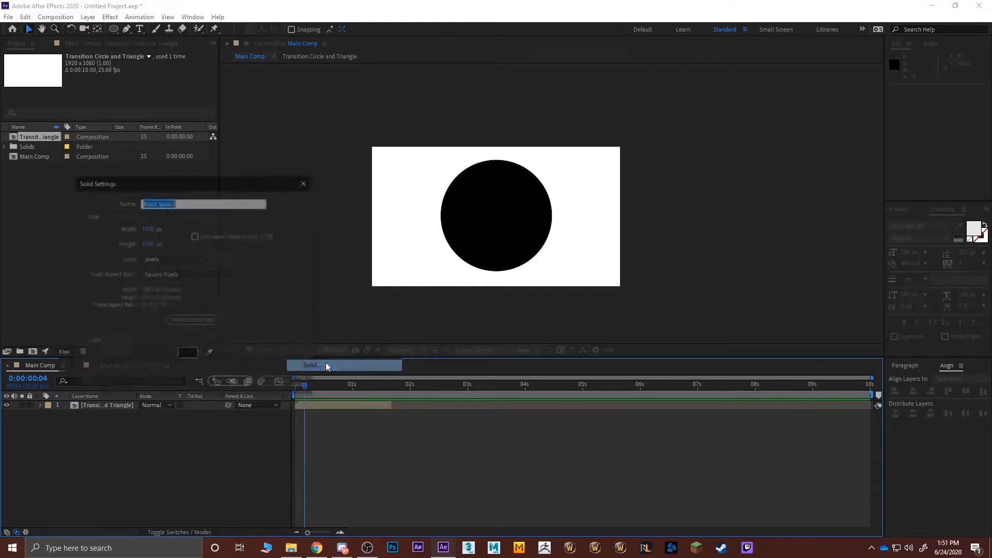
left_click(195, 354)
type("FFFFFF")
left_click(451, 255)
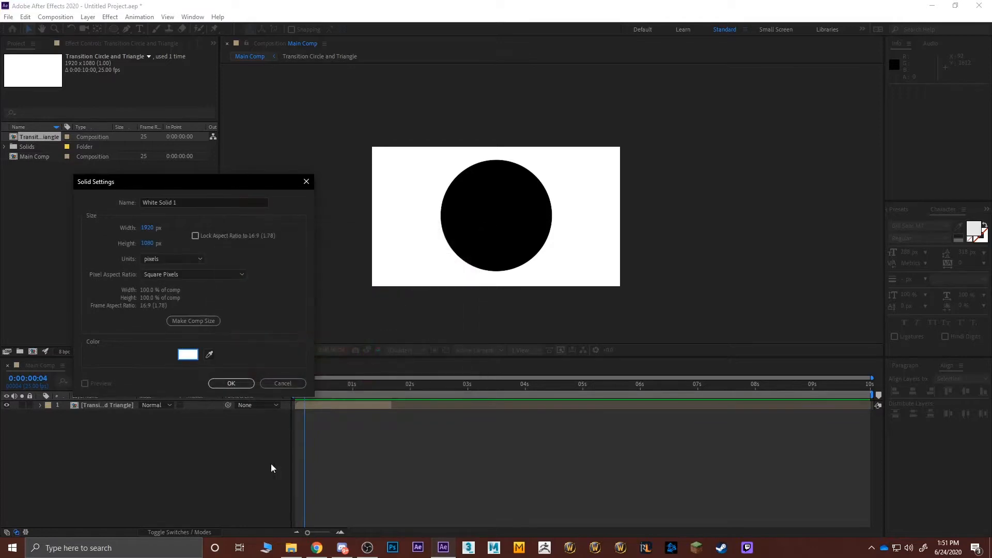
left_click(231, 383)
left_click_drag(104, 405, 104, 433)
Scrub Main Comp to 0:00:01:16, look inside the nested transition composition, and return to Main Comp
left_click_drag(301, 387, 391, 385)
left_click(416, 413)
left_click(362, 405)
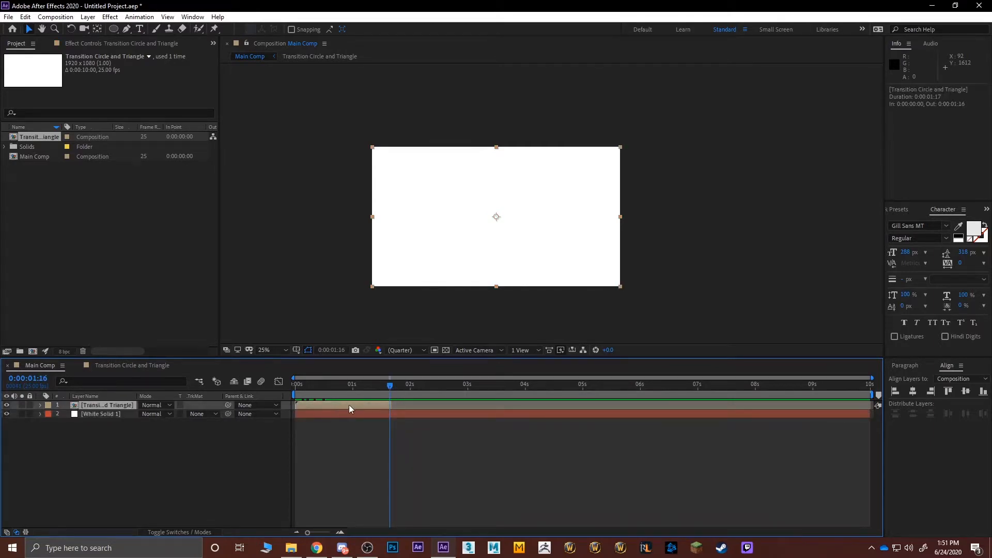
double_click(119, 405)
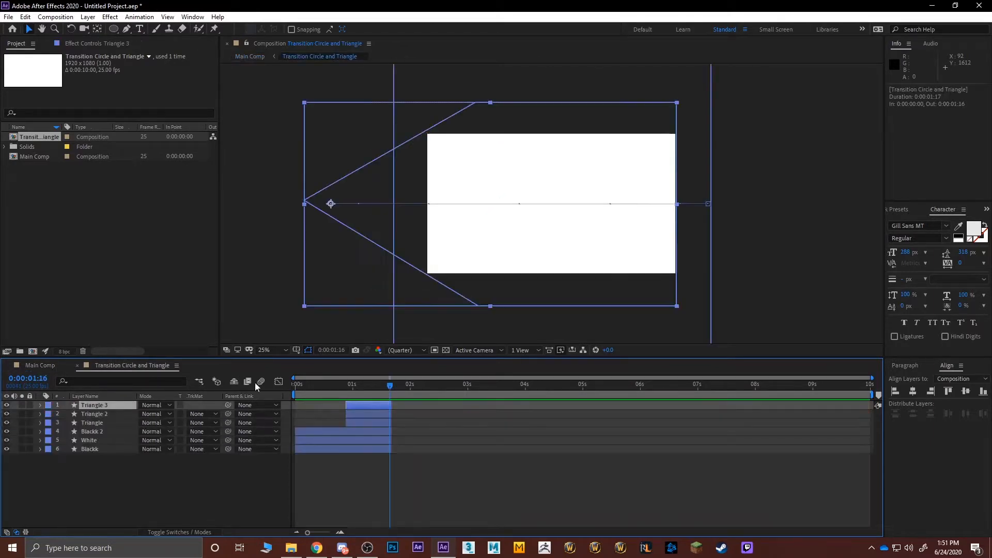
left_click(37, 365)
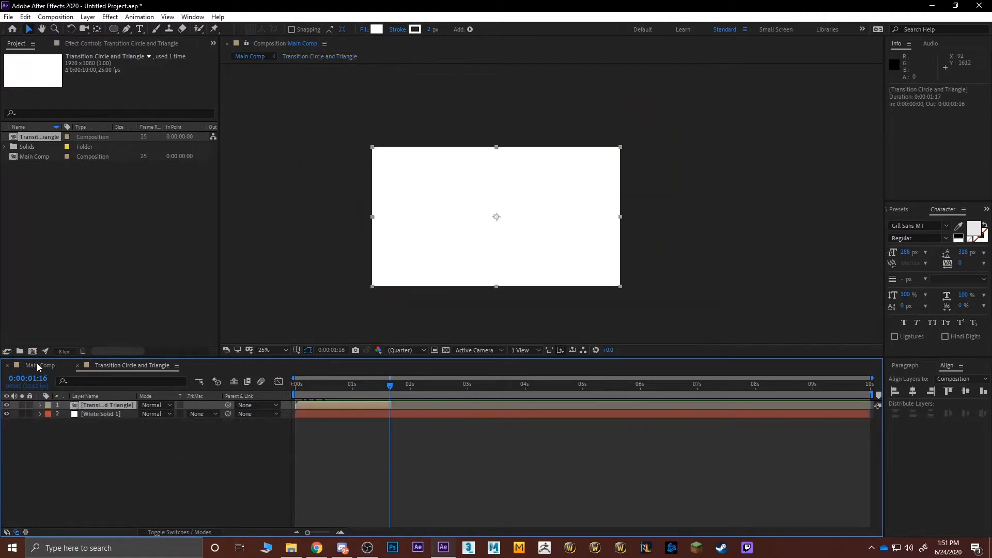
Delete the white solid from Main Comp and select the transition layer
left_click(101, 414)
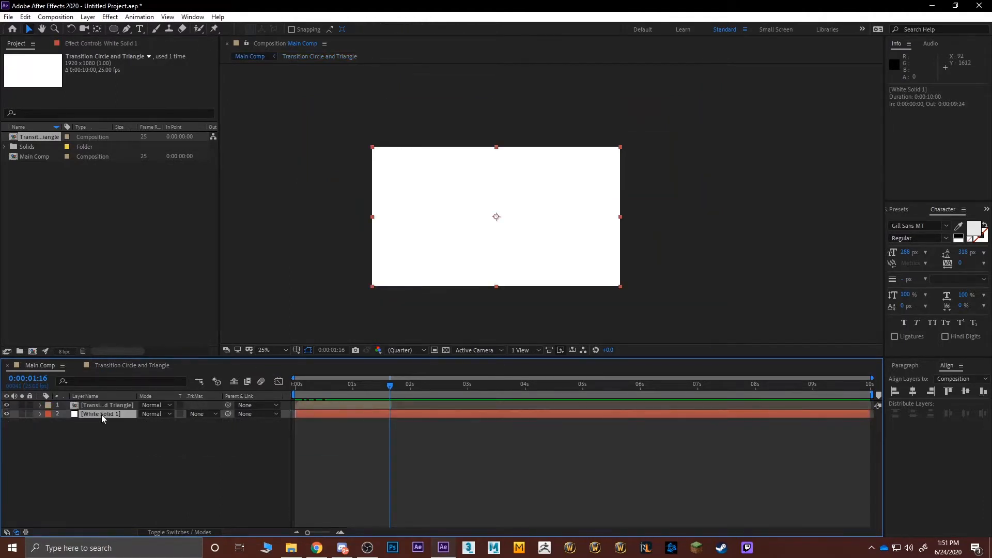
key("Delete")
left_click(91, 408)
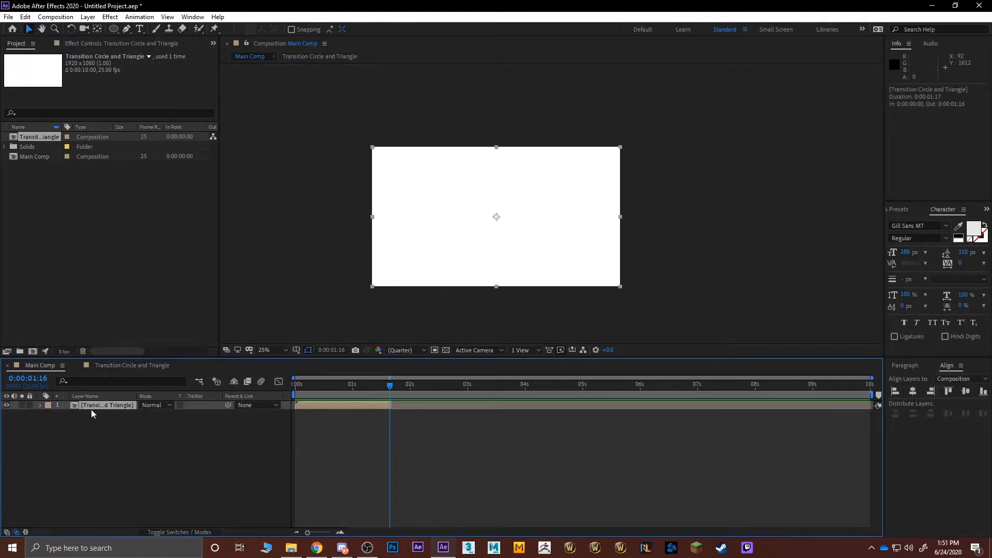
Change the background color of Main Comp to red in its composition settings
right_click(43, 155)
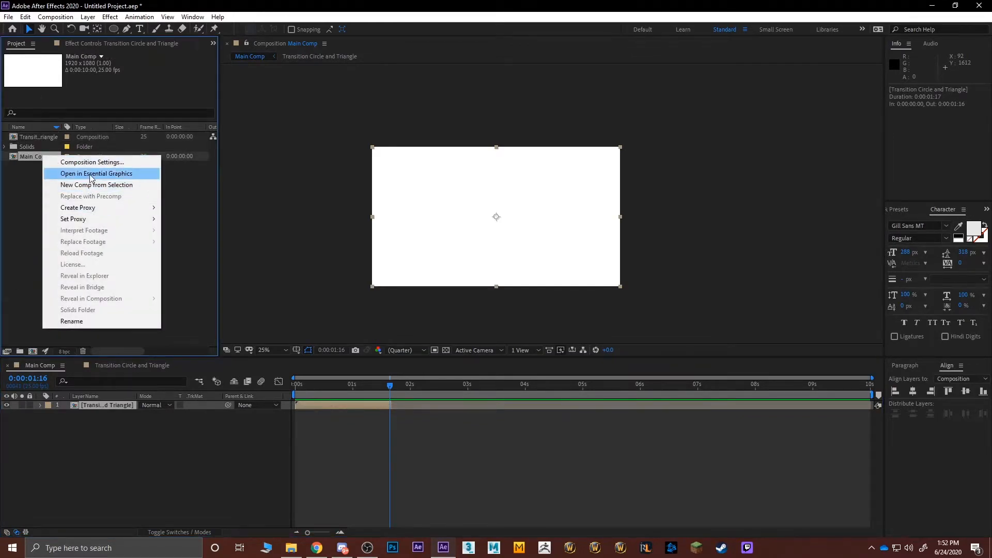
left_click(91, 162)
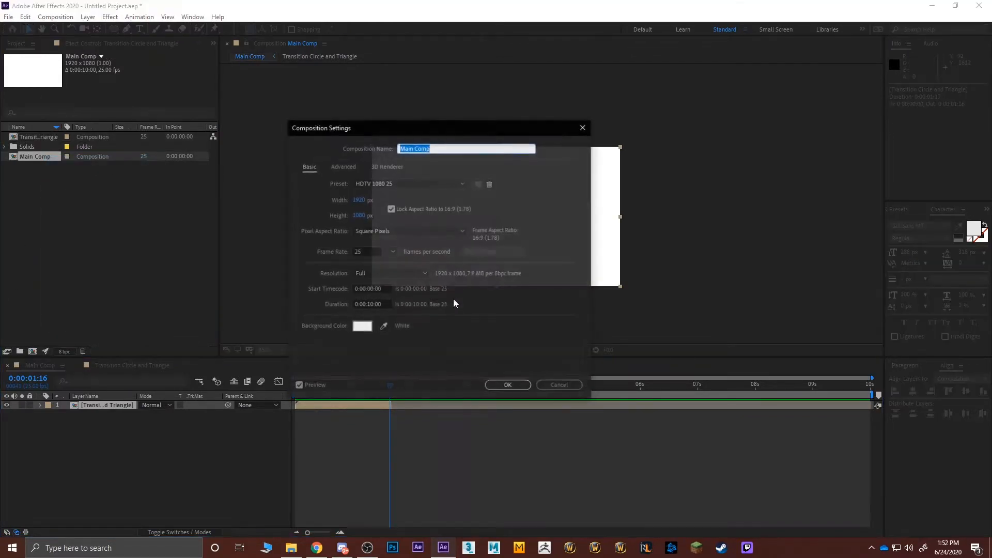
left_click(363, 330)
left_click_drag(338, 257, 409, 224)
left_click(450, 253)
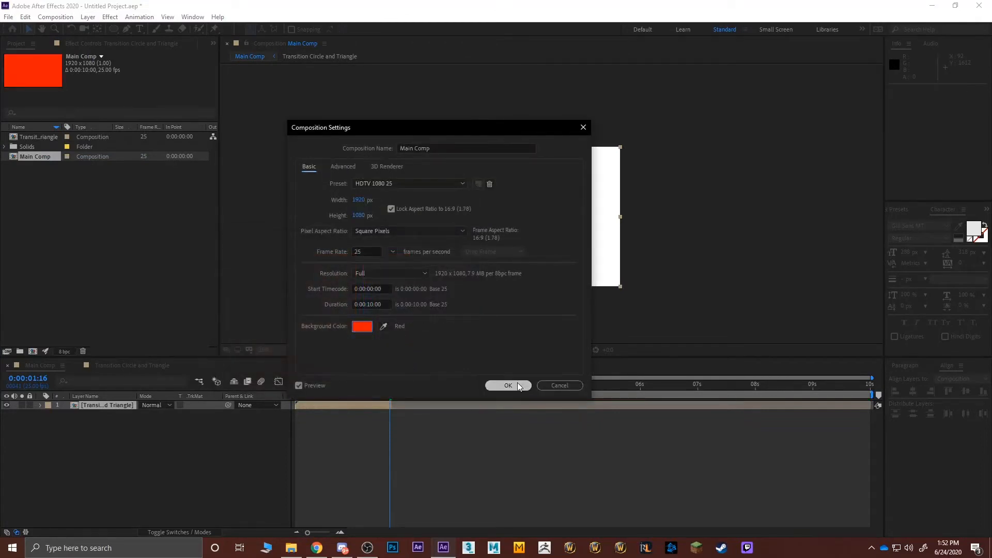
left_click(519, 387)
Preview Main Comp from the start against the red background and return to the first frame
left_click_drag(390, 384, 273, 389)
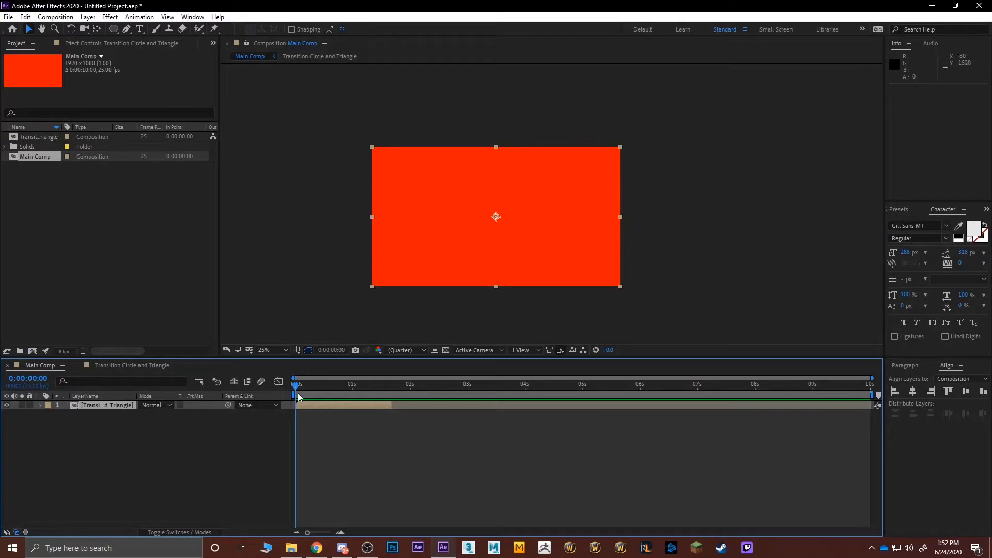
key("space")
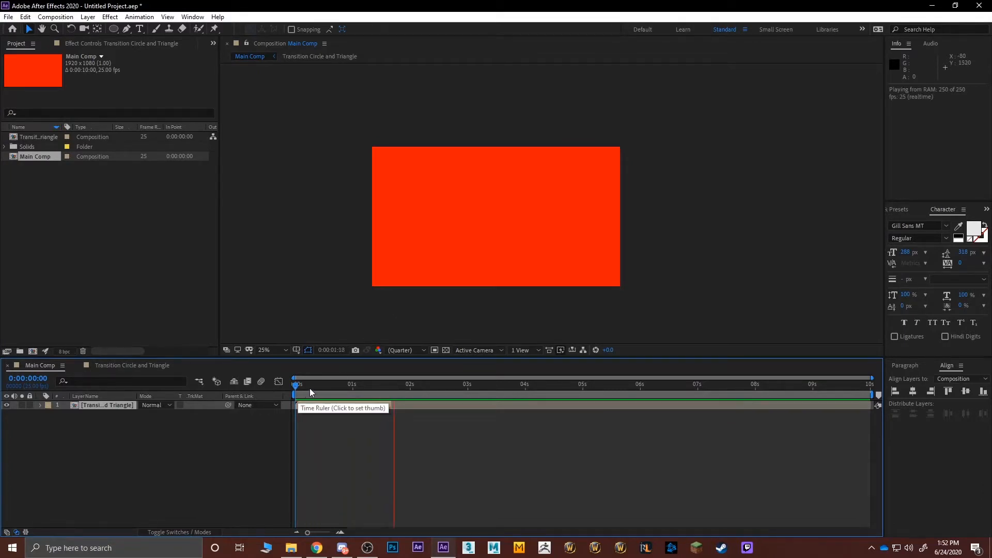
key("space")
left_click_drag(416, 393, 277, 391)
Create a new white solid in Main Comp and move it below the transition layer
left_click(206, 448)
right_click(206, 446)
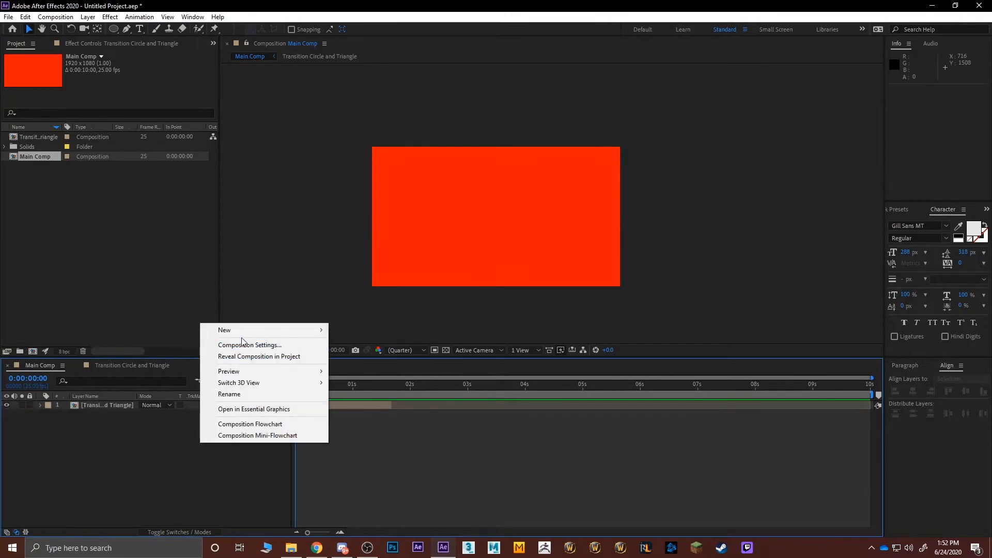
mouse_move(248, 329)
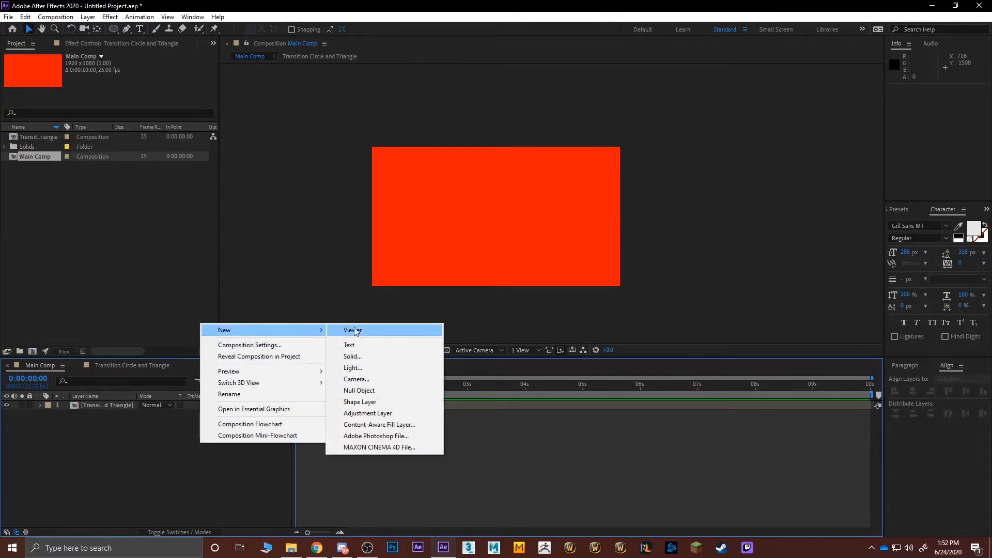
left_click(352, 356)
left_click(236, 383)
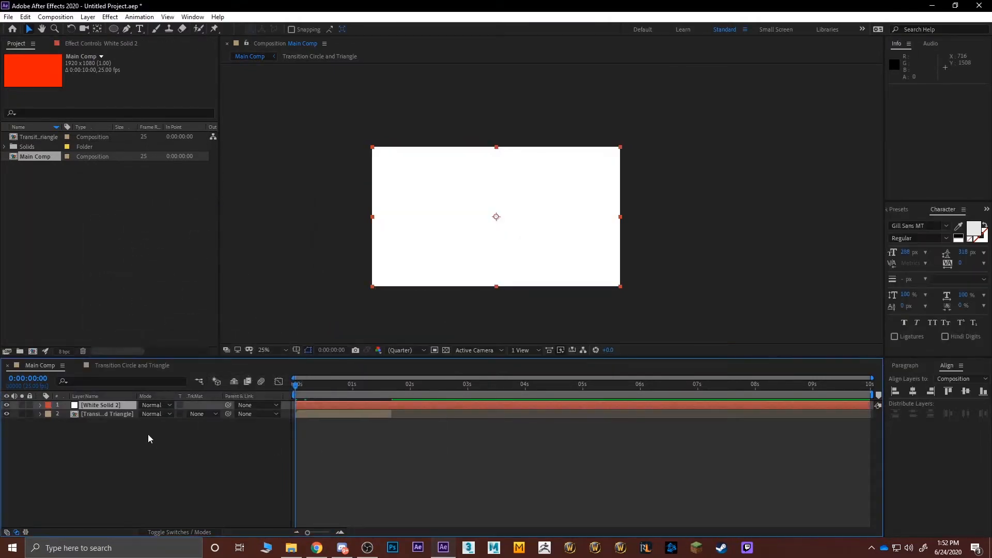
left_click_drag(107, 405, 114, 421)
left_click(133, 442)
Scrub Main Comp past the end of the transition to check the white solid behind it, stopping at 0:00:02:03
left_click_drag(305, 391, 456, 389)
left_click(95, 413)
left_click(414, 410)
left_click(413, 411)
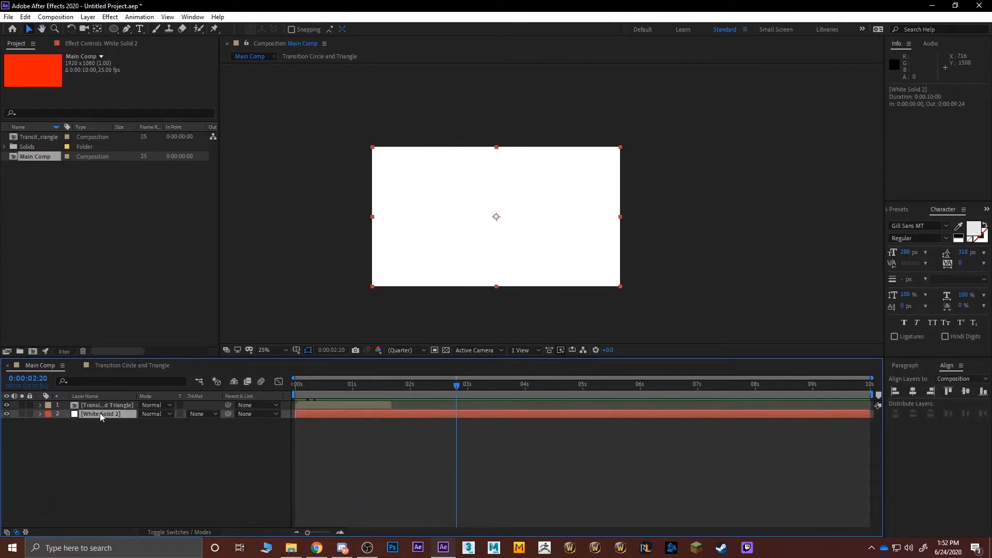
left_click_drag(395, 385, 417, 386)
left_click(151, 484)
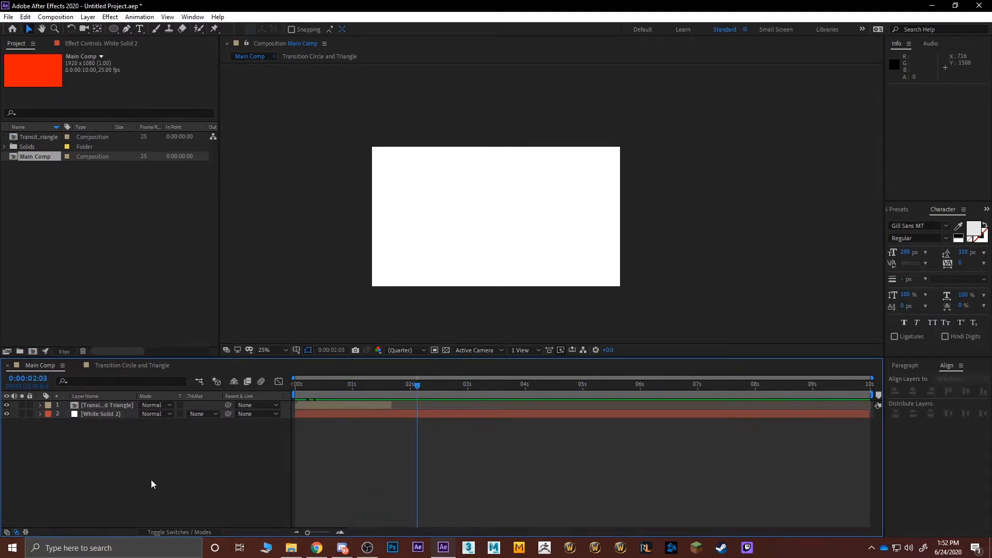